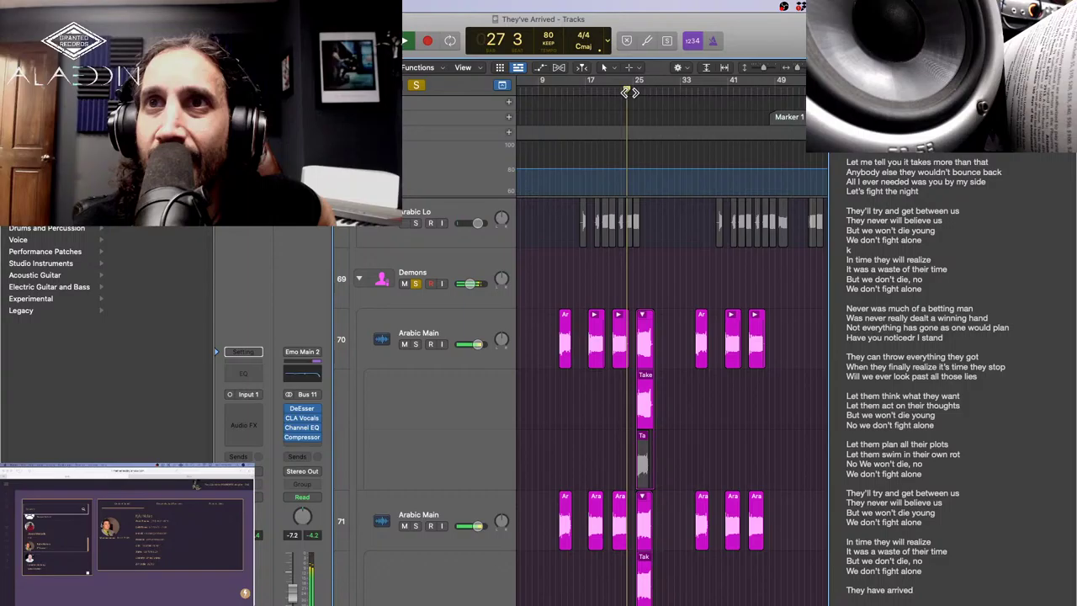
# Play back the soloed Demons vocal stack from about bar 21 and review its takes.
pyautogui.scroll(5, 629, 91)
pyautogui.click(672, 91)
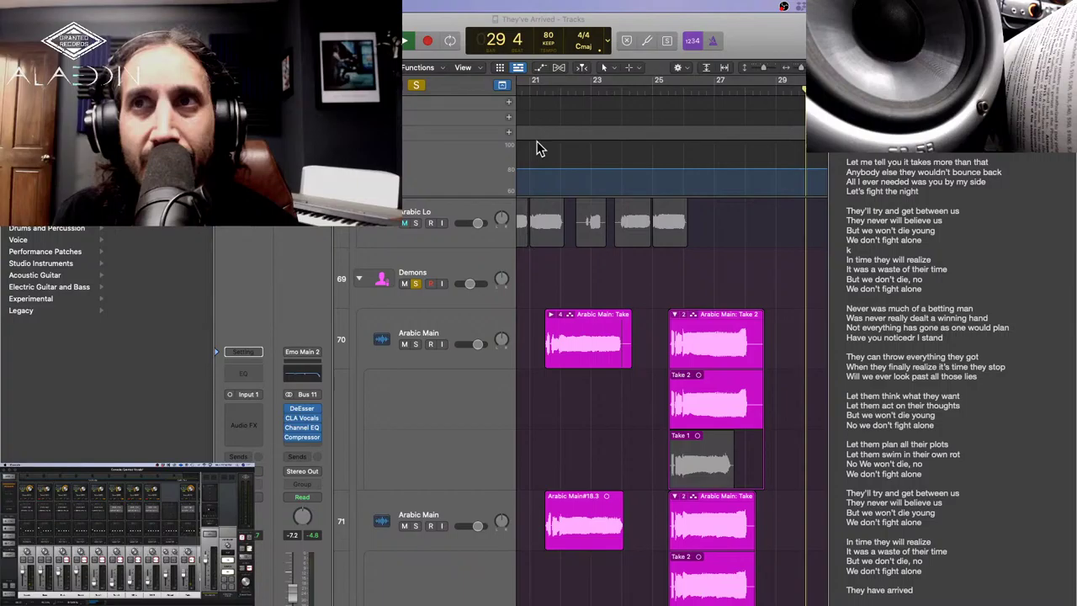
pyautogui.click(542, 90)
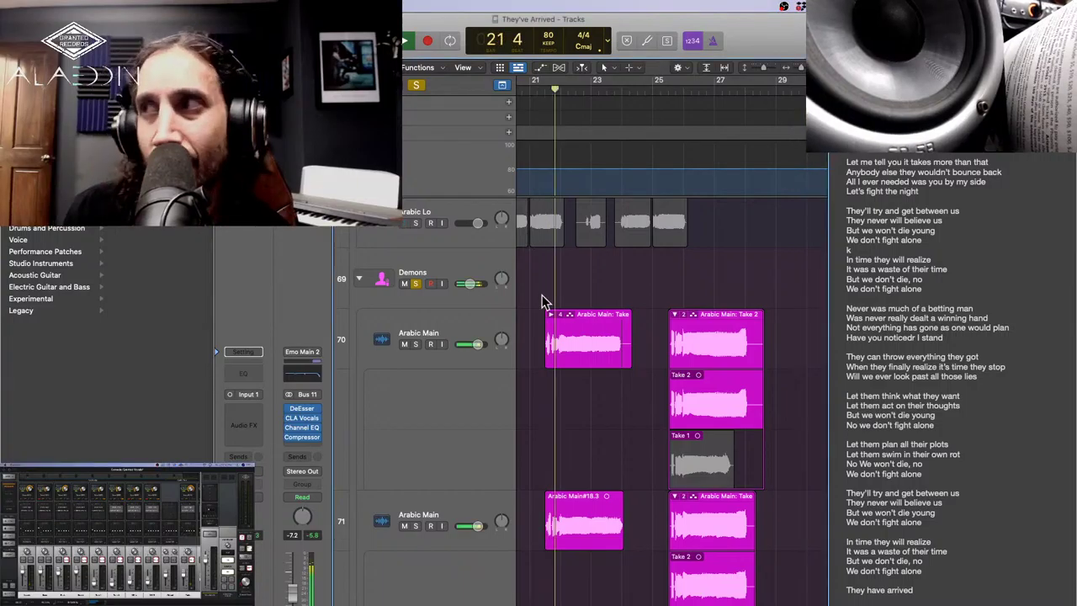
pyautogui.scroll(3, 556, 316)
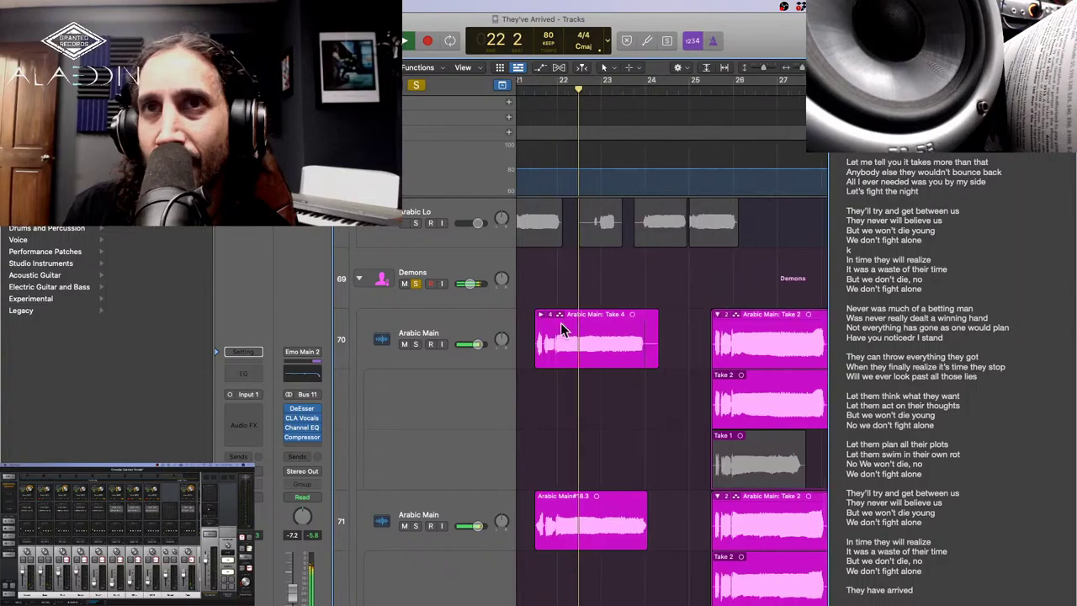
# Switch the solo from the Demons stack to Arabic Main on track 70 and listen from bar 21 beat 3.
pyautogui.click(416, 284)
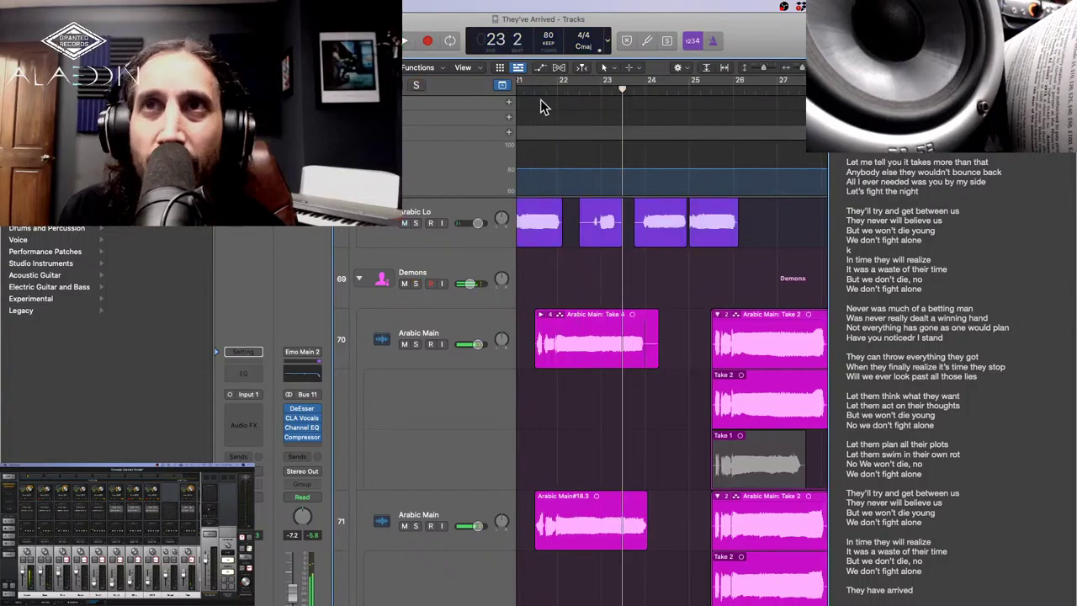
pyautogui.press('space')
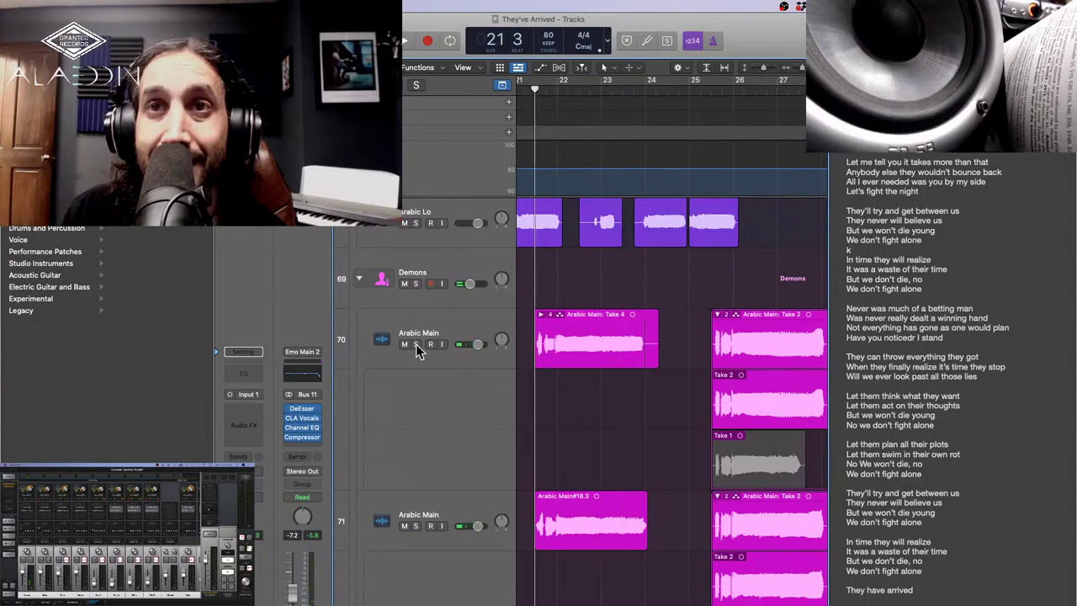
pyautogui.click(416, 344)
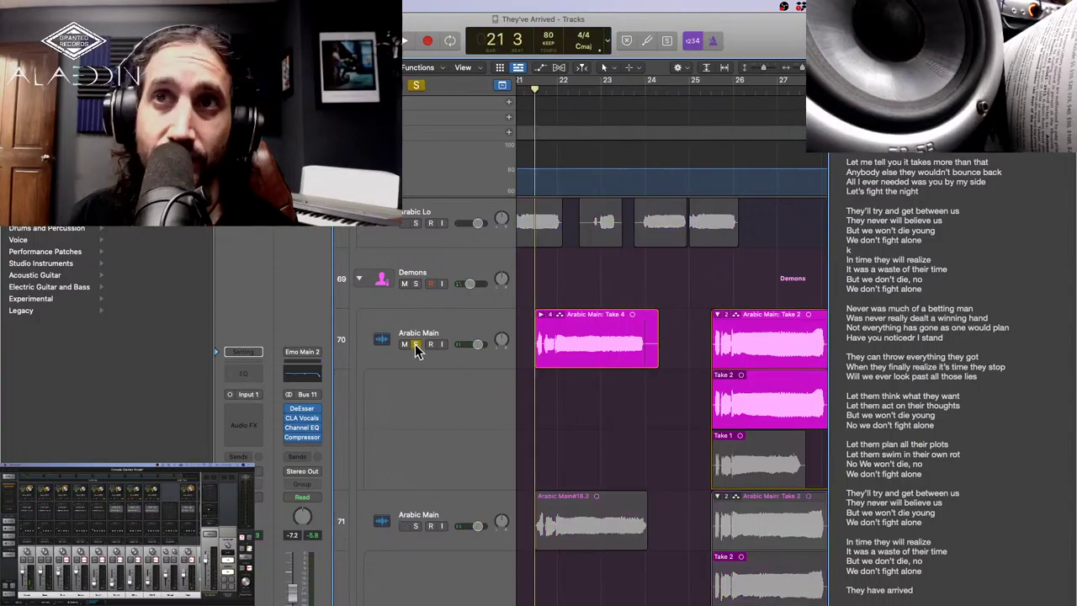
pyautogui.press('space')
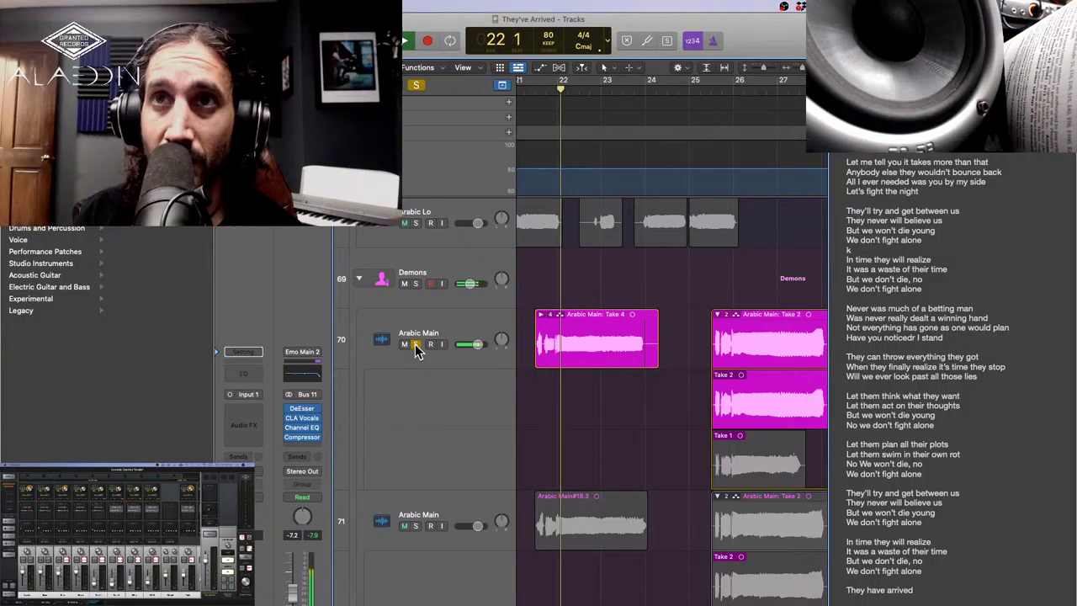
pyautogui.press('space')
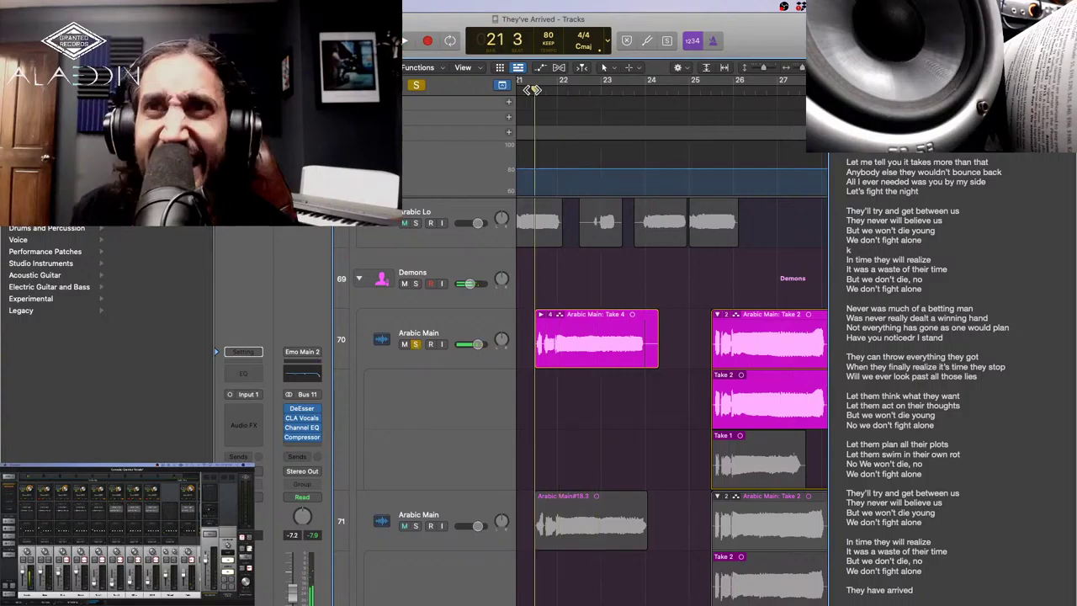
# Turn off the solo on track 70 and run a recording pass with the full mix up to bar 24.
pyautogui.click(415, 344)
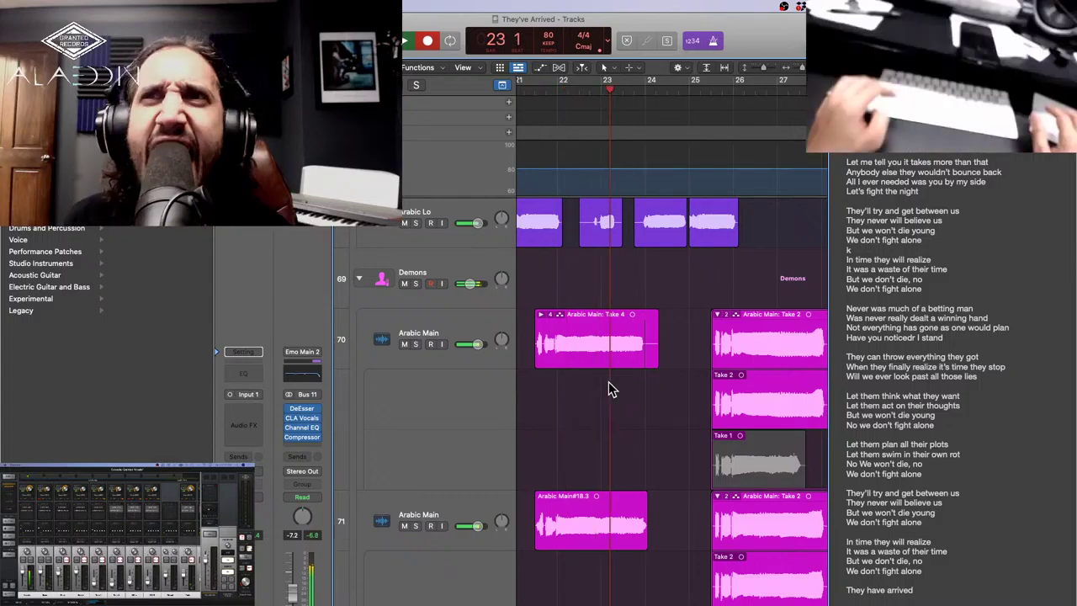
pyautogui.scroll(-5, 631, 395)
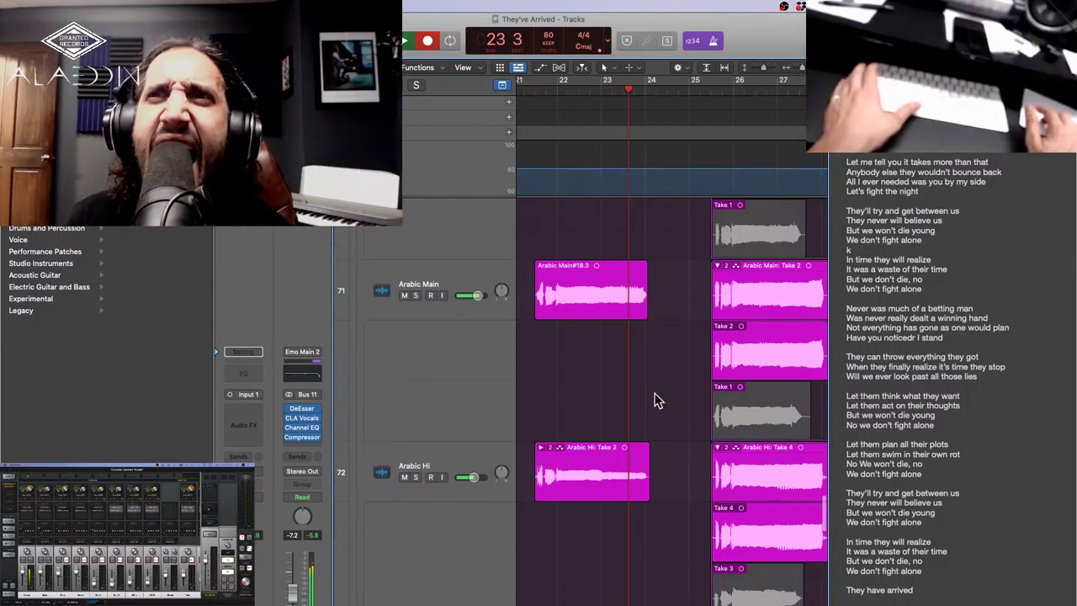
pyautogui.scroll(-5, 639, 446)
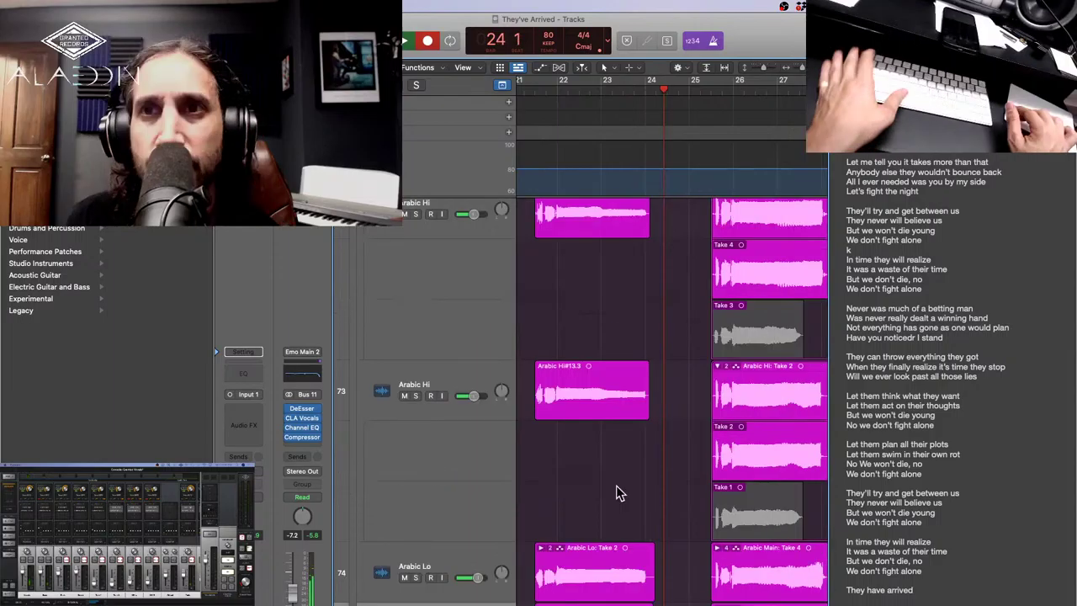
pyautogui.press('space')
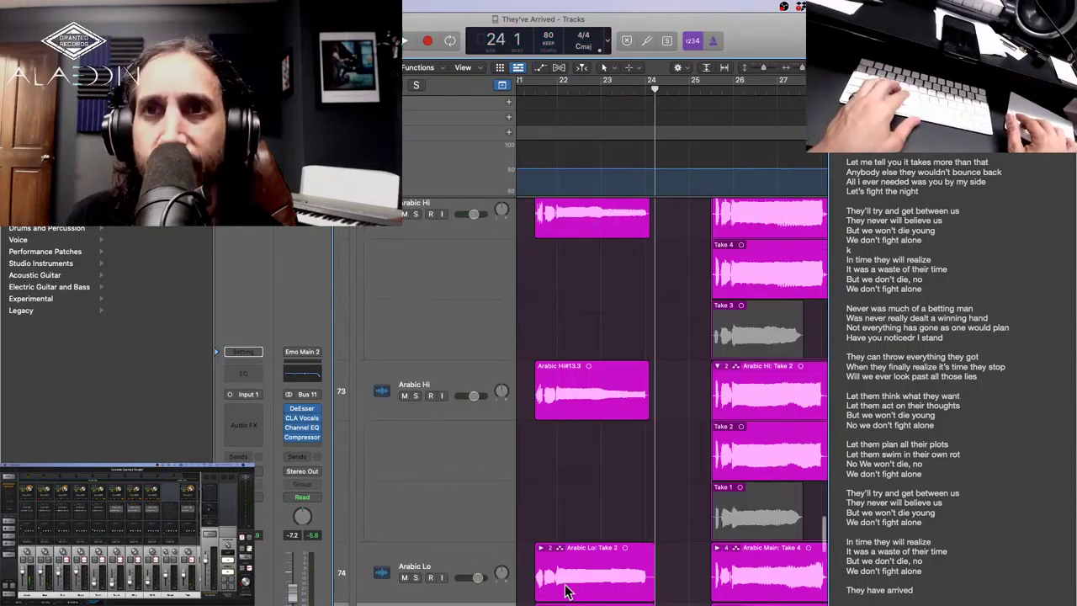
# Solo Arabic Lo on track 74, listen to the phrase at bars 21 to 23, and turn the solo off again.
pyautogui.scroll(-1, 418, 586)
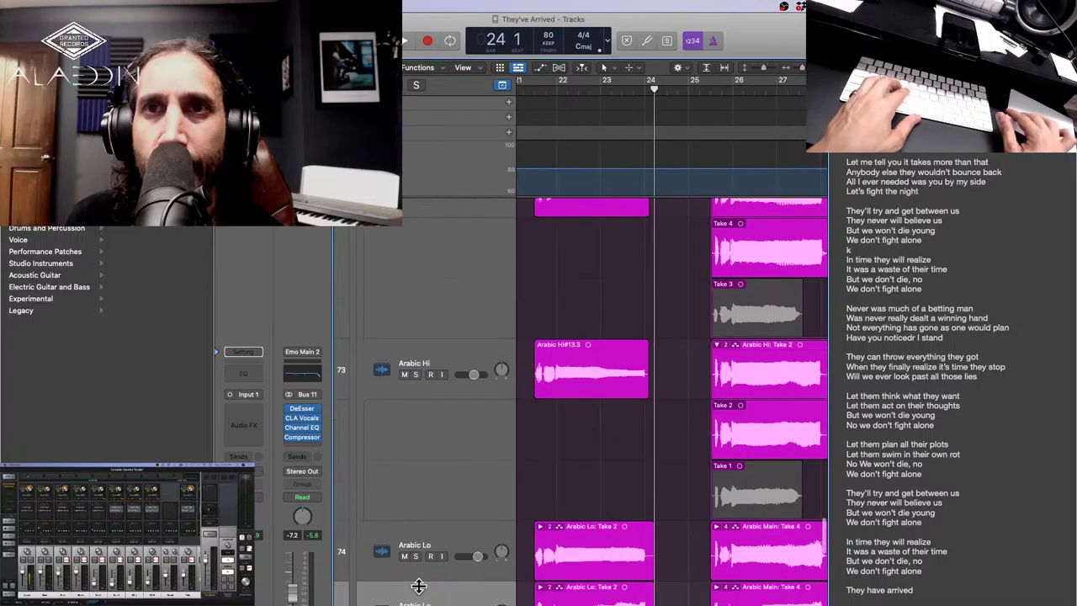
pyautogui.press('s')
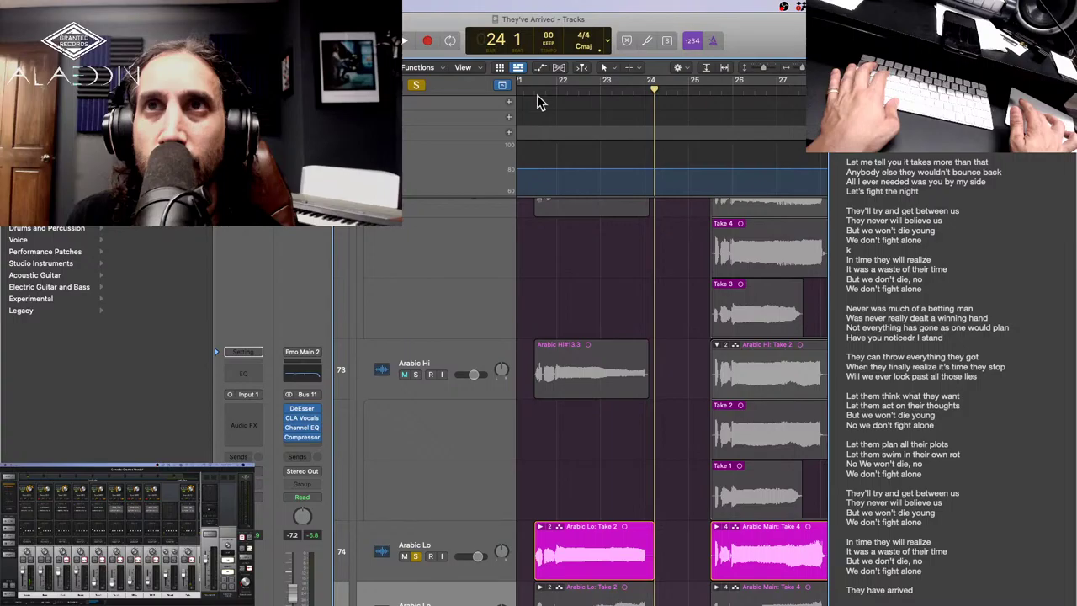
pyautogui.press('space')
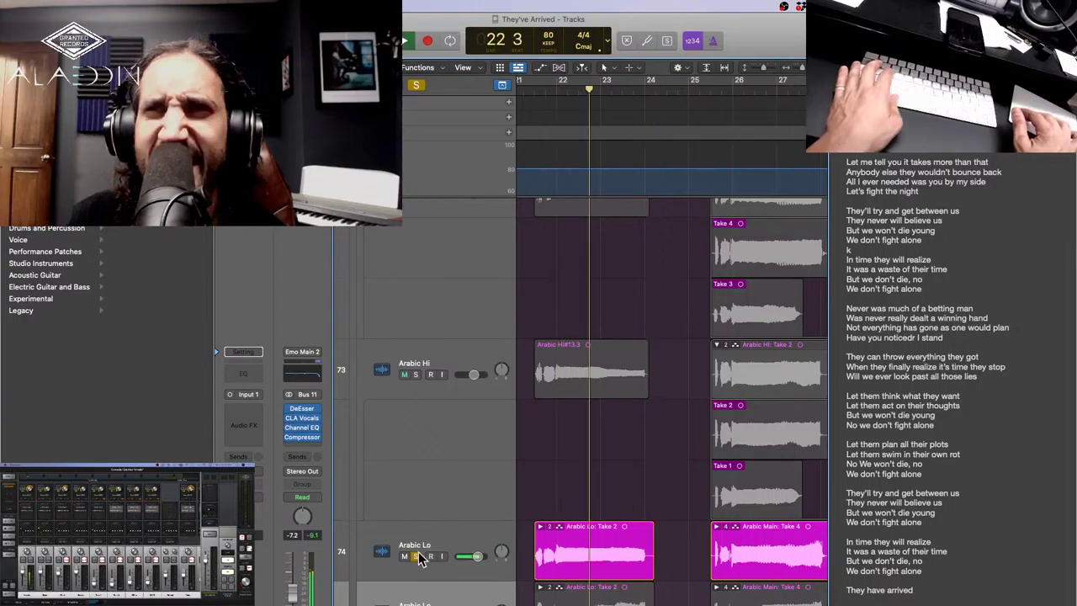
pyautogui.click(415, 556)
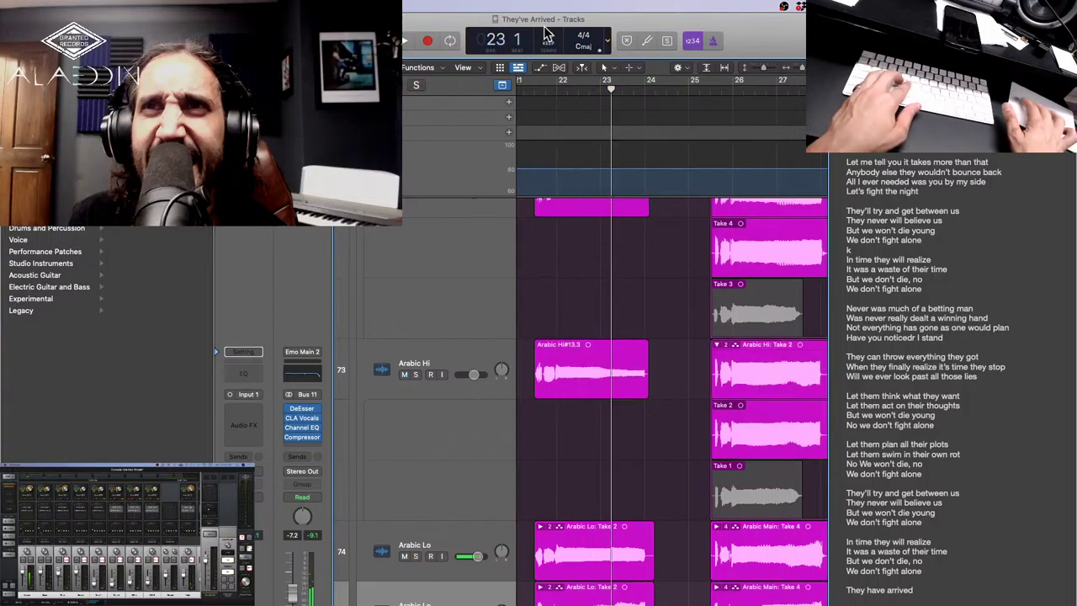
# Select Arabic Lo on track 74 and record a new vocal take over the phrase from bar 21 to bar 24.
pyautogui.click(593, 532)
pyautogui.press('space')
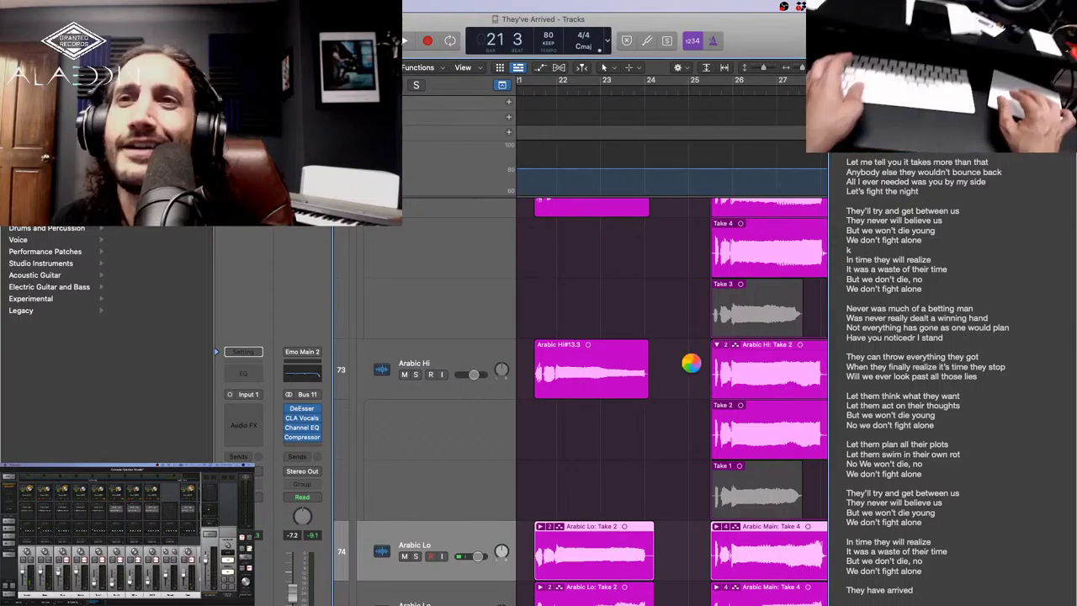
pyautogui.press('super+Tab')
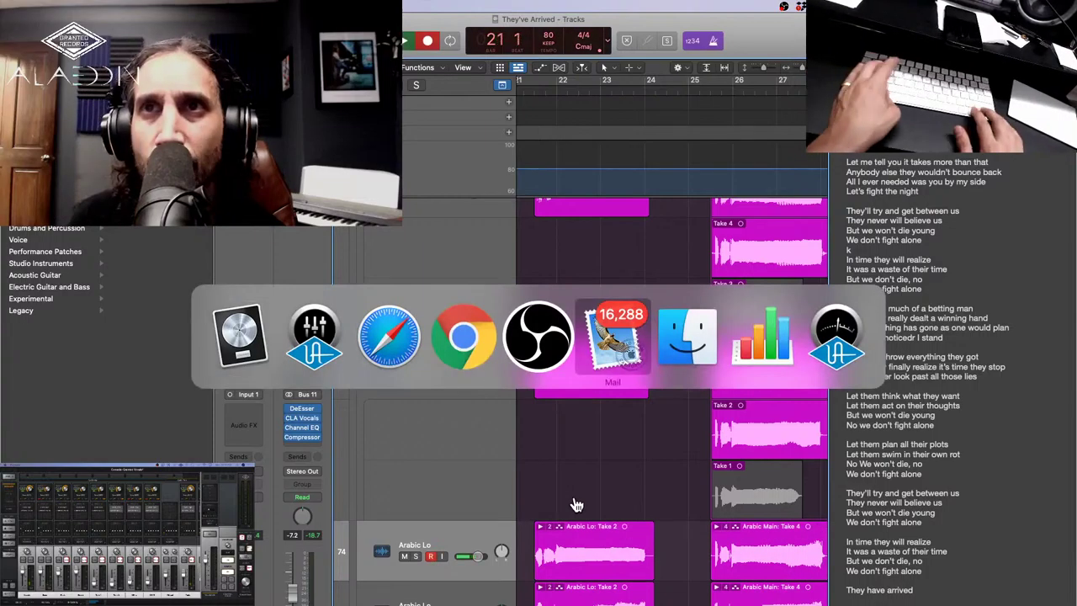
pyautogui.press('super+Tab')
pyautogui.press('super+Tab')
pyautogui.press('super+Tab')
pyautogui.press('super+Tab')
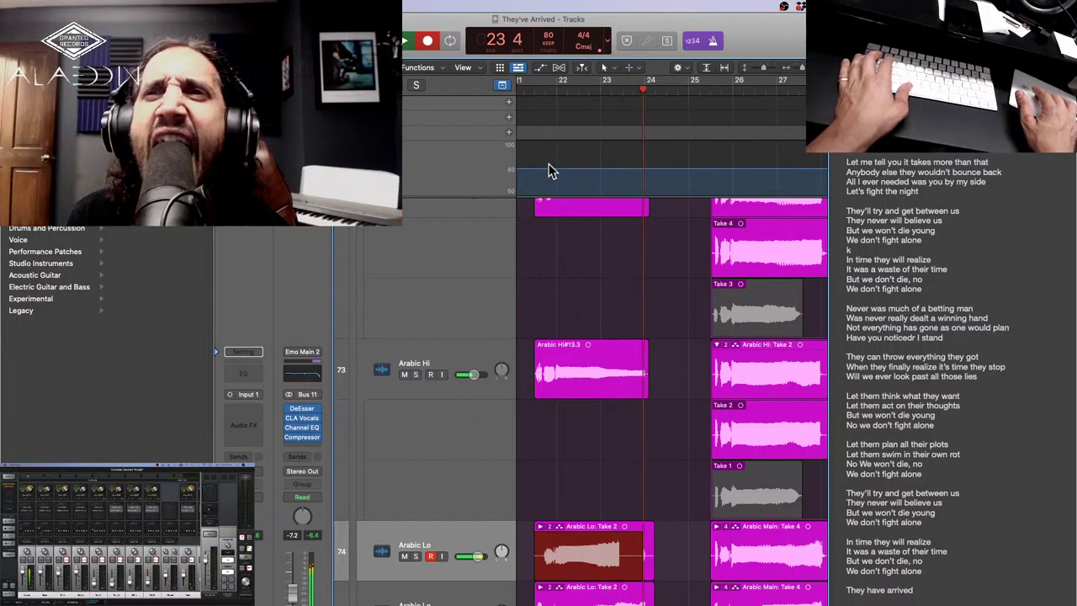
pyautogui.press('space')
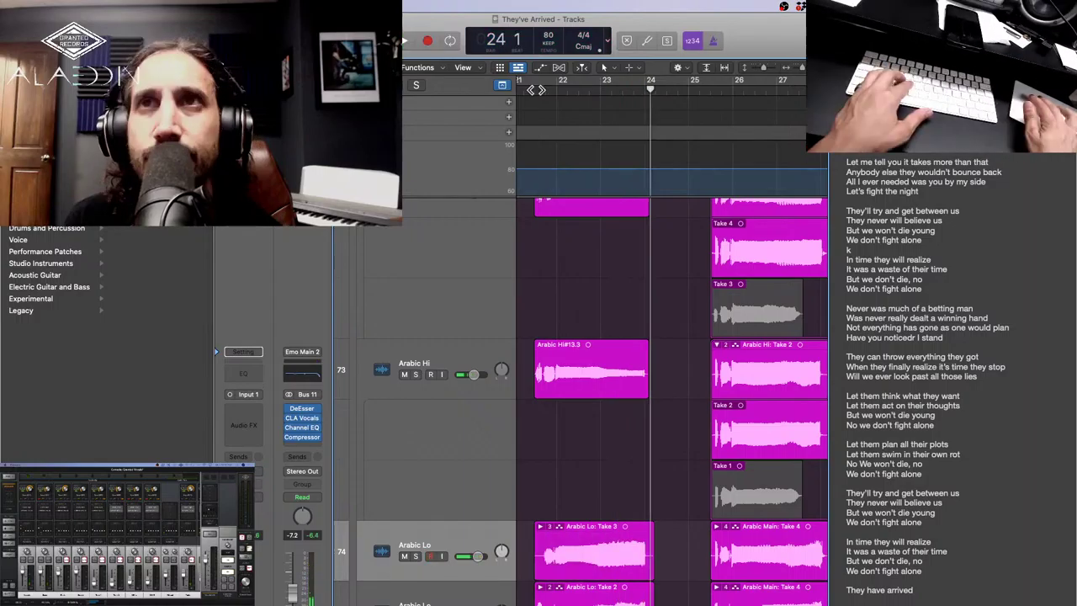
# Record a short replacement take over the start of the Arabic Lo phrase at bar 21 and check the comp in its take folder.
pyautogui.press('r')
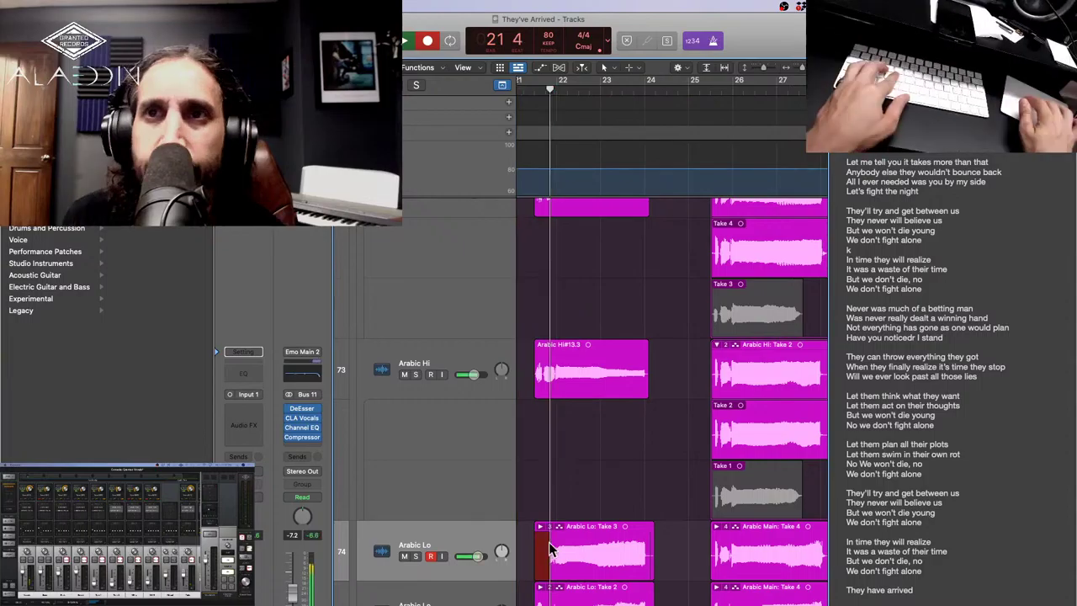
pyautogui.press('space')
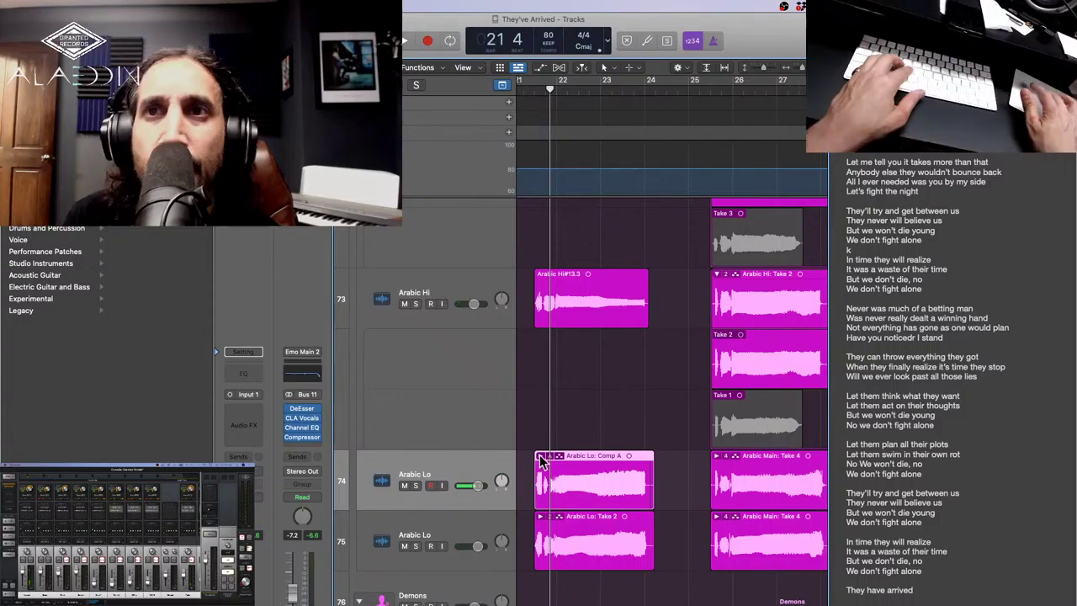
pyautogui.click(540, 455)
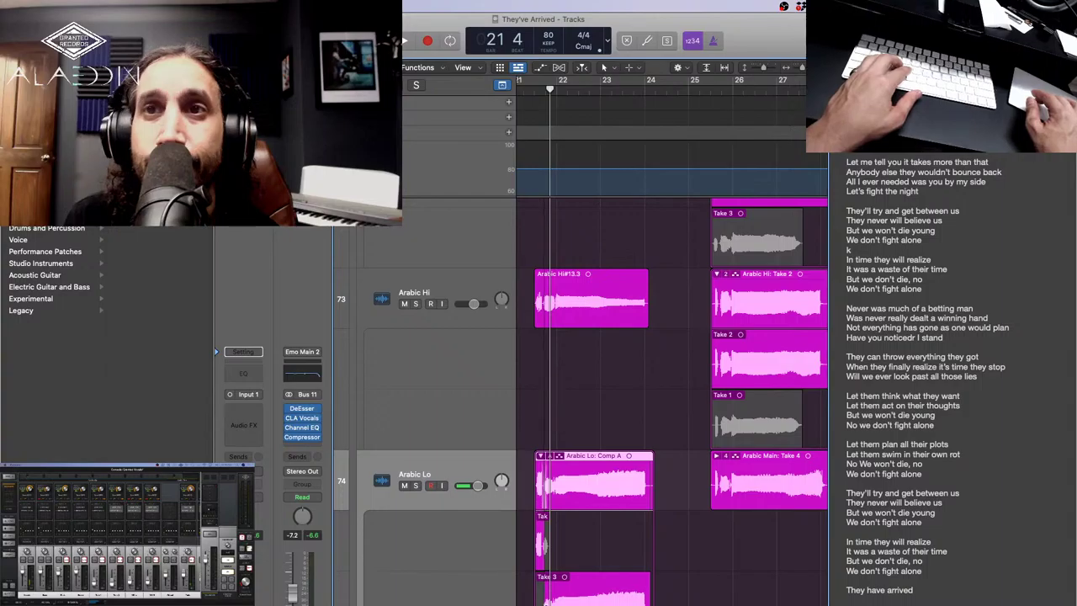
pyautogui.scroll(5, 541, 461)
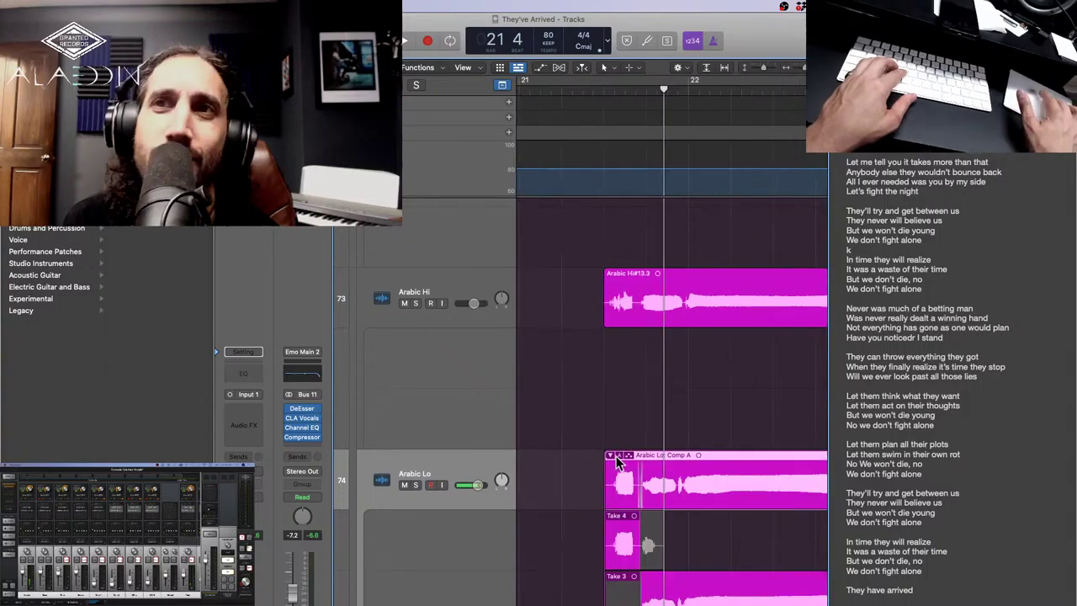
pyautogui.click(612, 455)
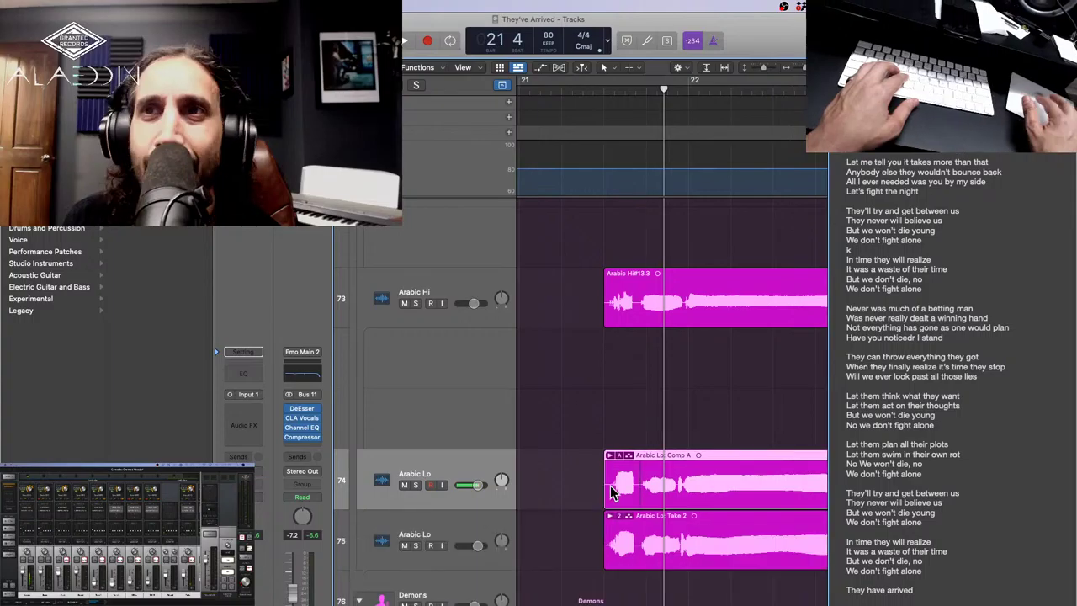
# Solo the two Arabic Main tracks 70 and 71, listen to their phrase at bars 21 to 24, and clear the solos.
pyautogui.scroll(-5, 612, 494)
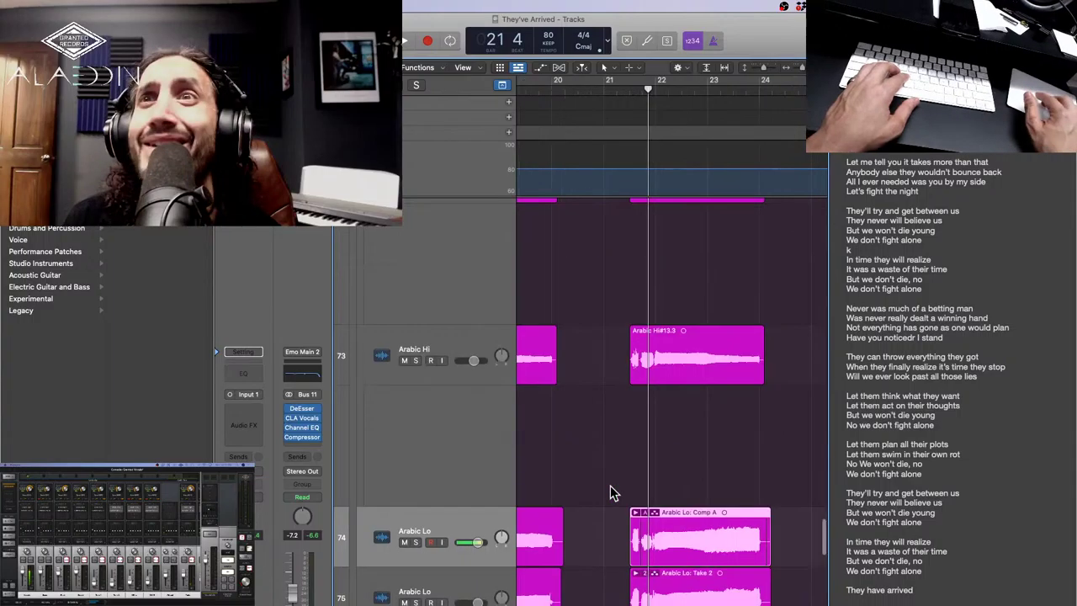
pyautogui.scroll(3, 612, 494)
pyautogui.hscroll(2, 612, 494)
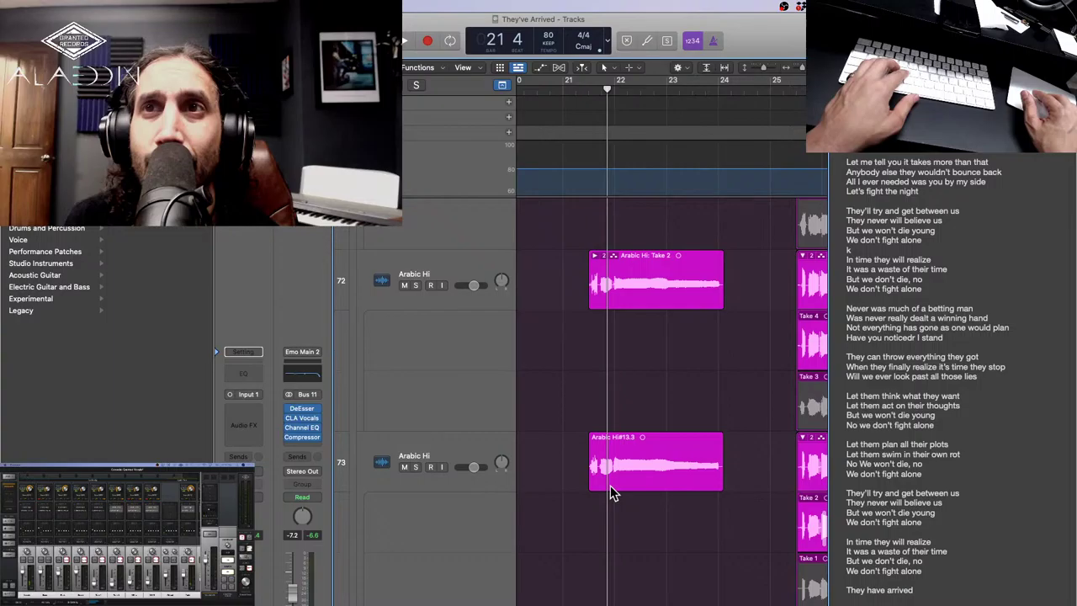
pyautogui.scroll(5, 610, 488)
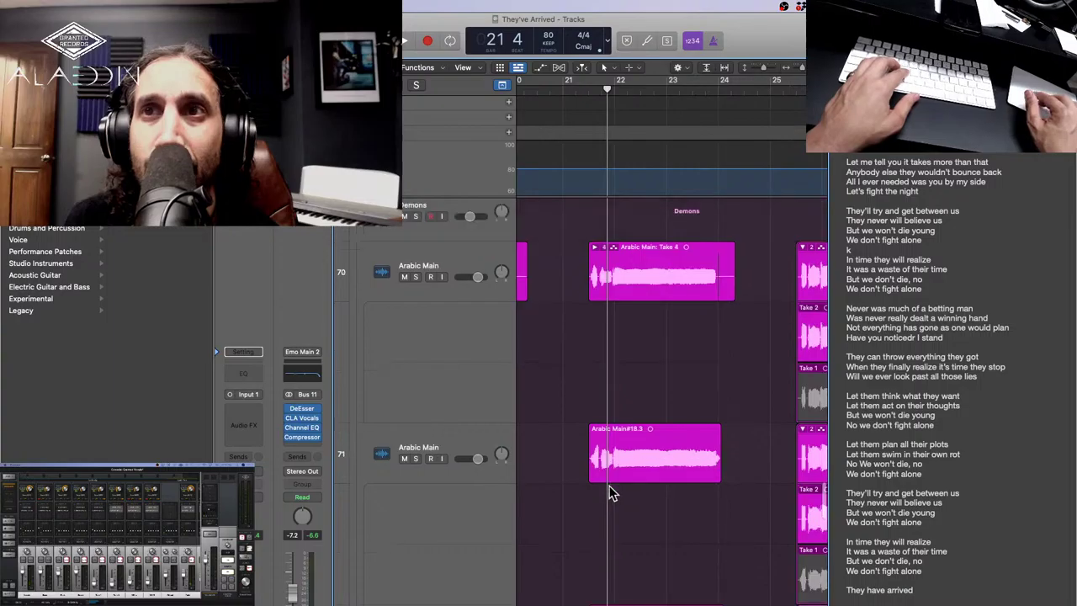
pyautogui.click(416, 458)
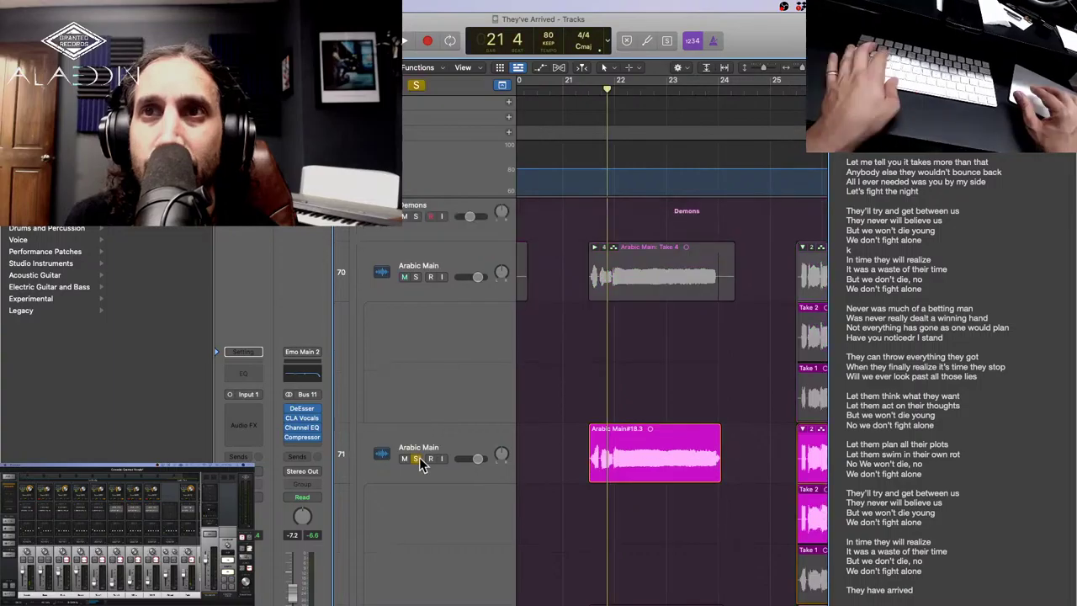
pyautogui.press('space')
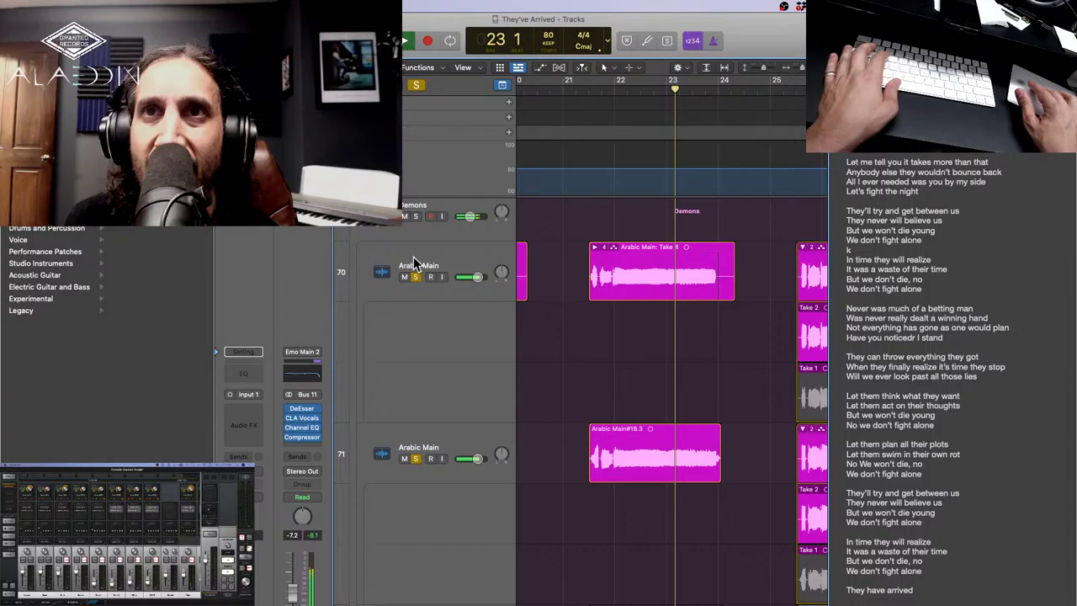
pyautogui.hotkey('ctrl', 's')
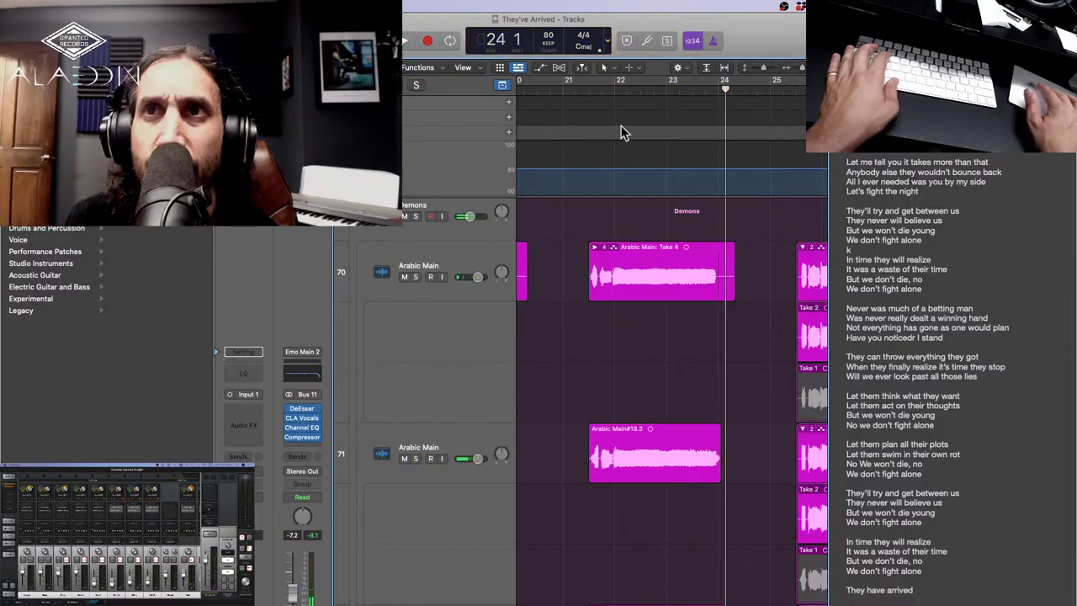
# Solo Arabic Main on track 70 and listen to its phrase from bar 21 beat 3.
pyautogui.click(588, 84)
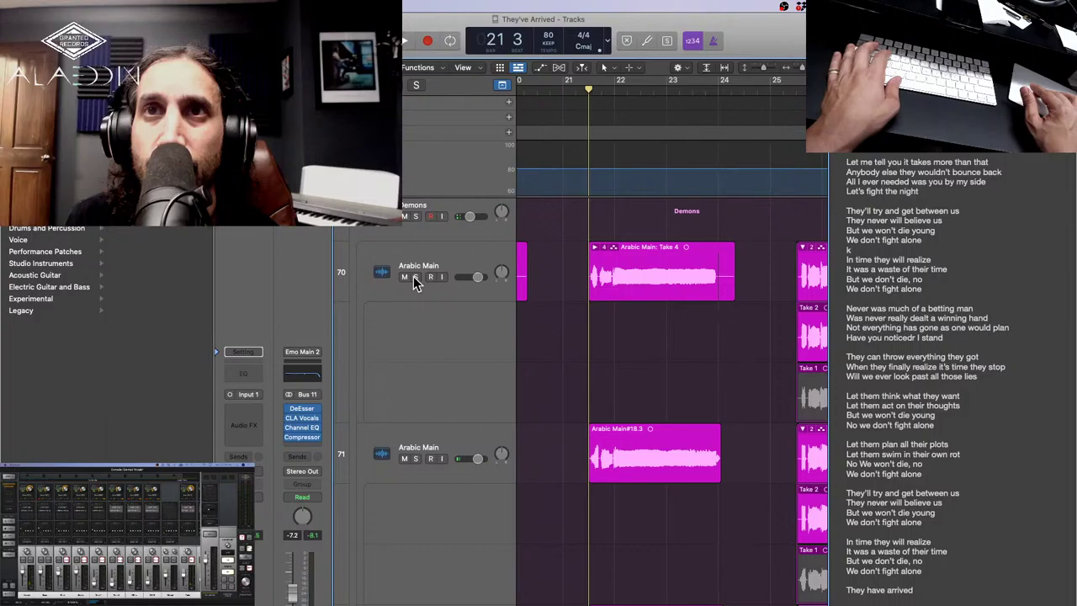
pyautogui.click(415, 276)
pyautogui.scroll(-5, 592, 388)
pyautogui.scroll(2, 591, 389)
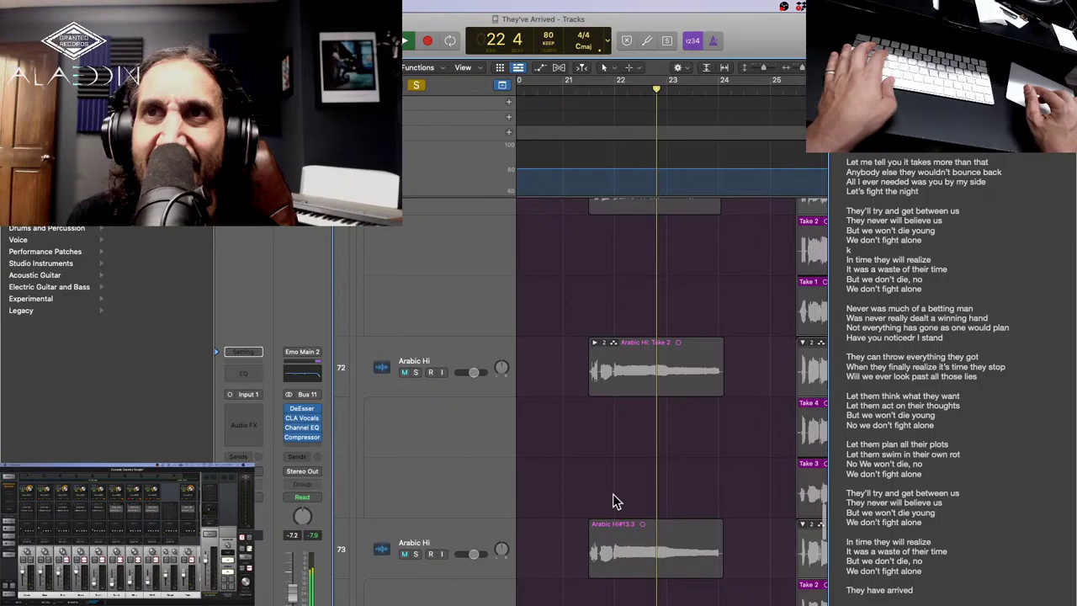
pyautogui.scroll(3, 619, 399)
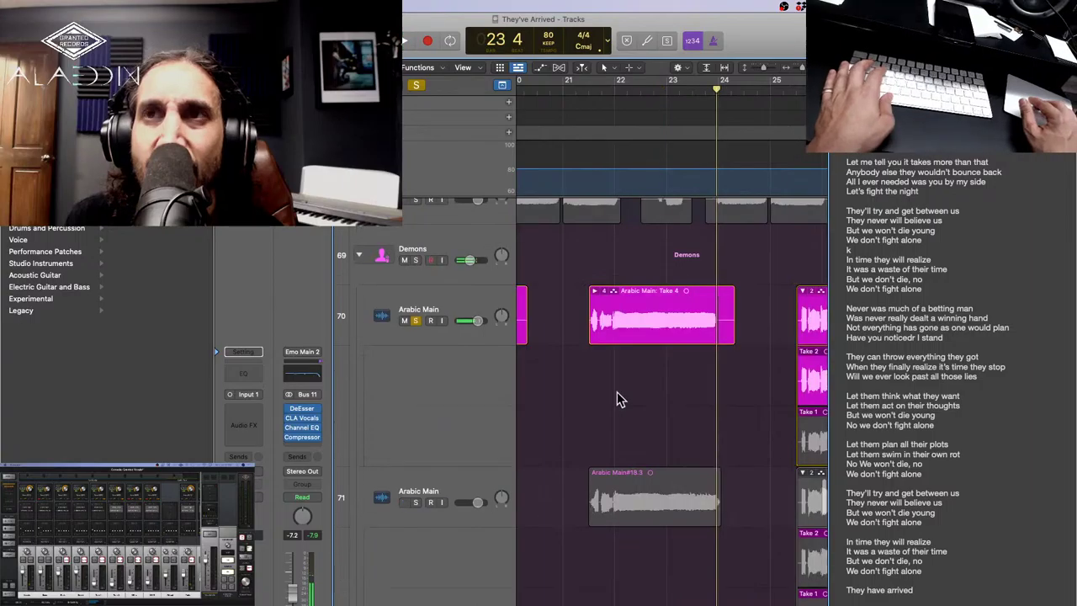
pyautogui.scroll(-5, 416, 480)
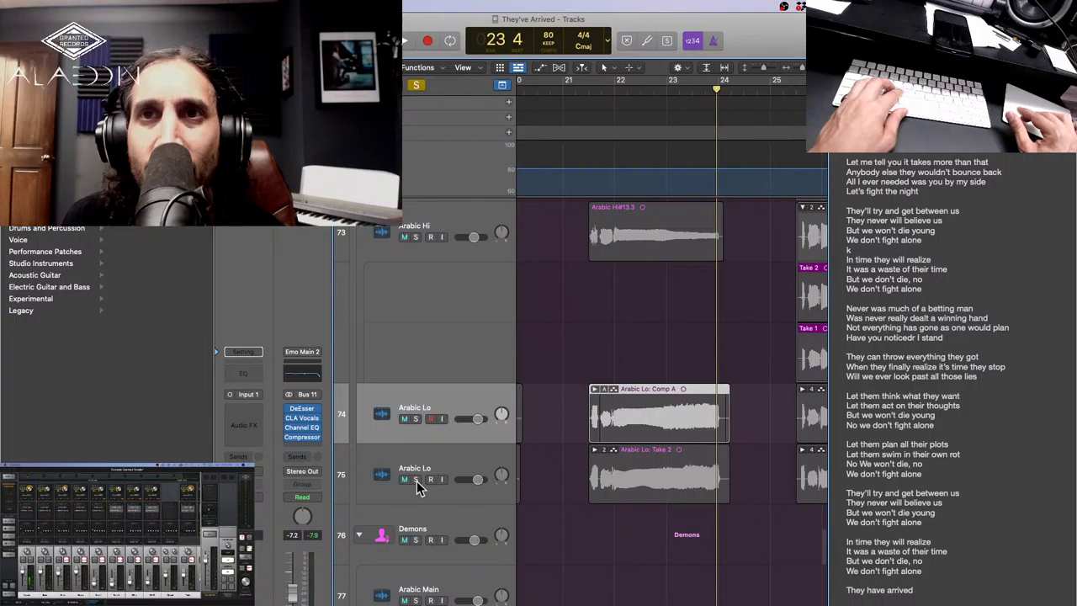
# Solo Arabic Lo on track 75, listen to its take, and move that region to Arabic Main track 70 at bar 21 beat 3.
pyautogui.click(415, 480)
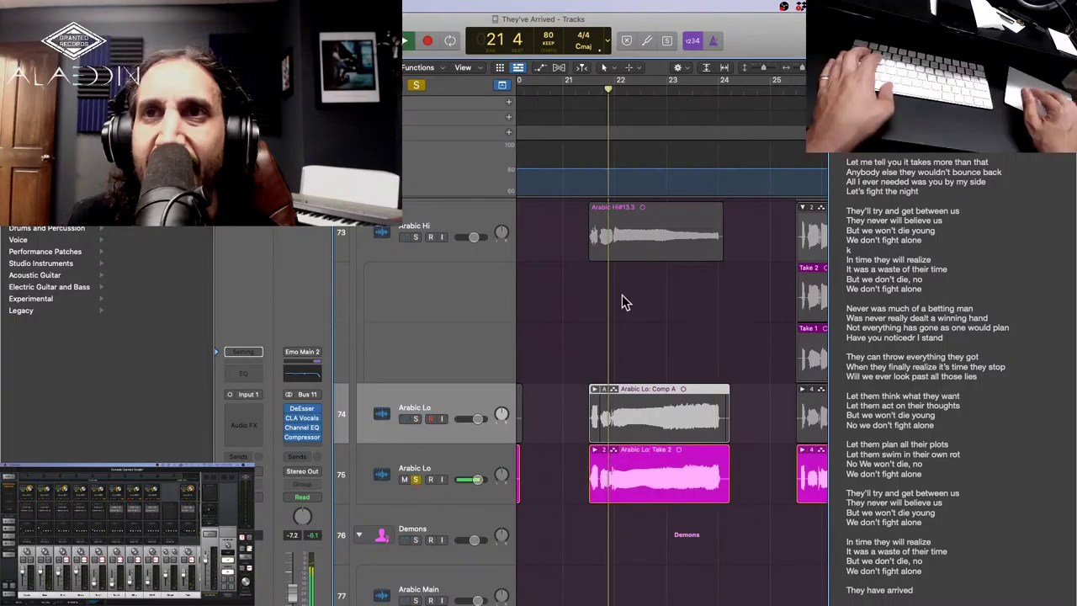
pyautogui.scroll(2, 623, 303)
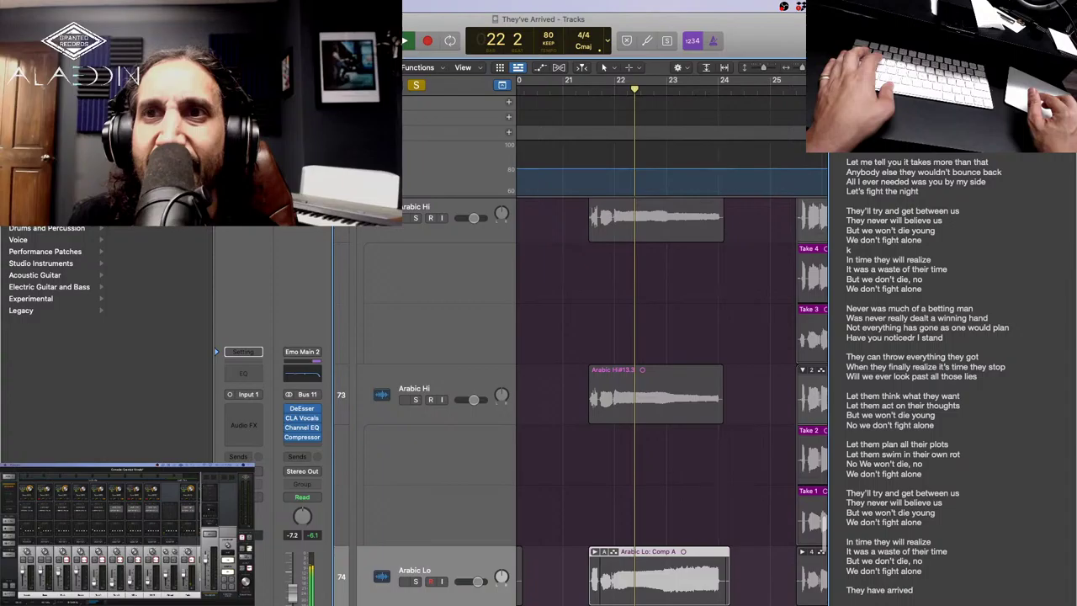
pyautogui.scroll(3, 640, 389)
pyautogui.click(639, 389)
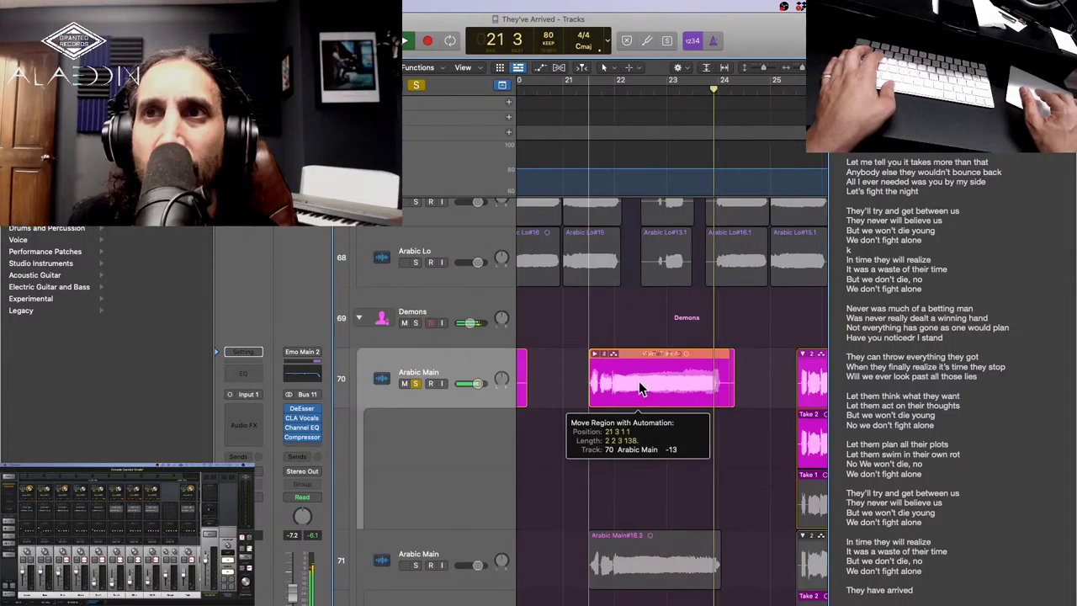
pyautogui.scroll(-2, 589, 169)
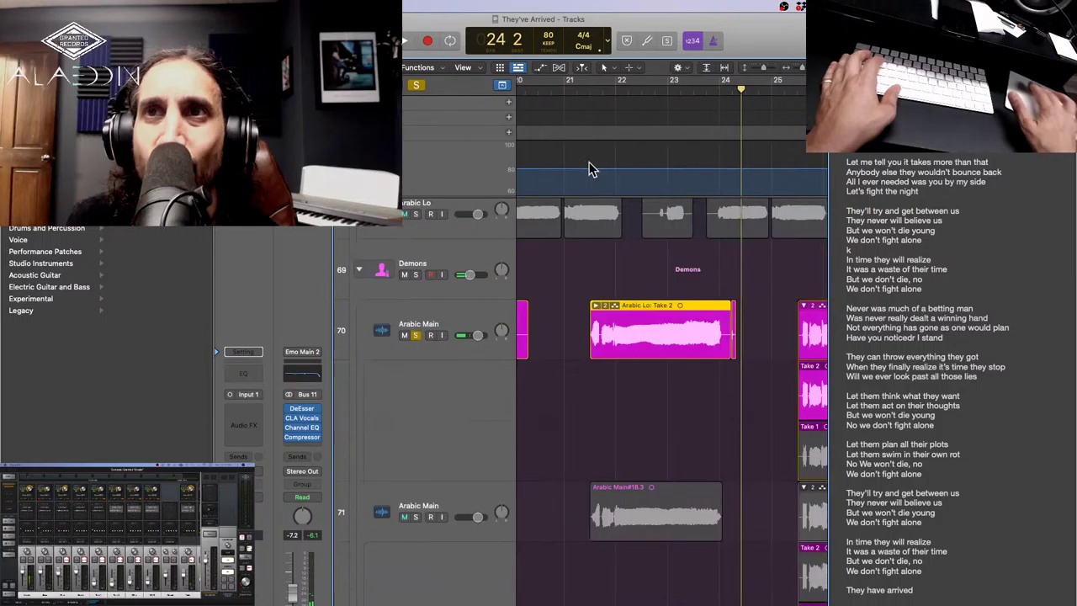
# Solo Arabic Main on track 71 alongside track 70 and make track 71 the active track.
pyautogui.scroll(-3, 589, 168)
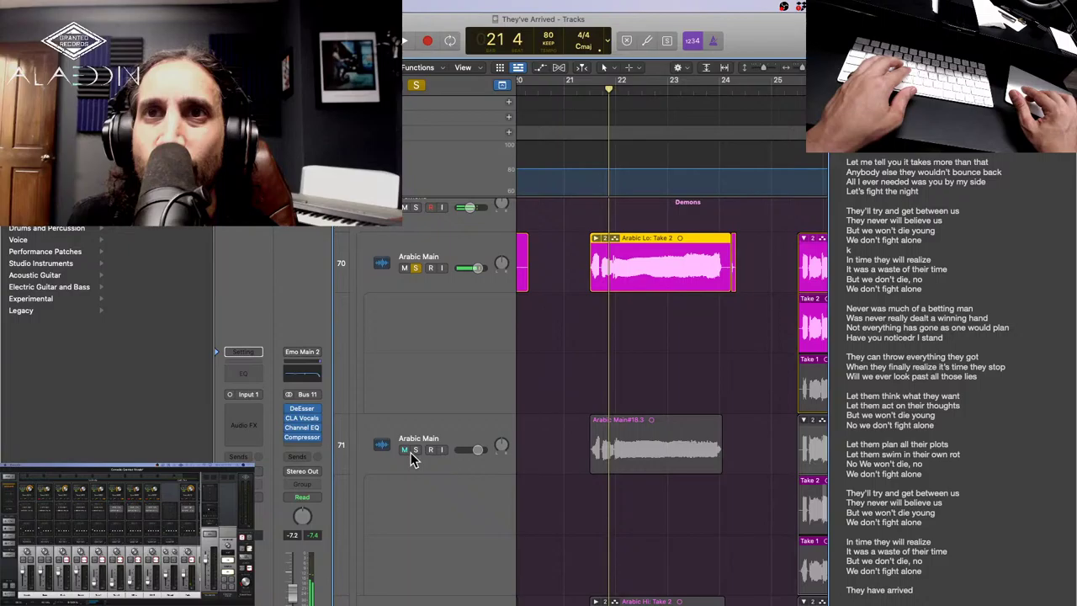
pyautogui.click(405, 450)
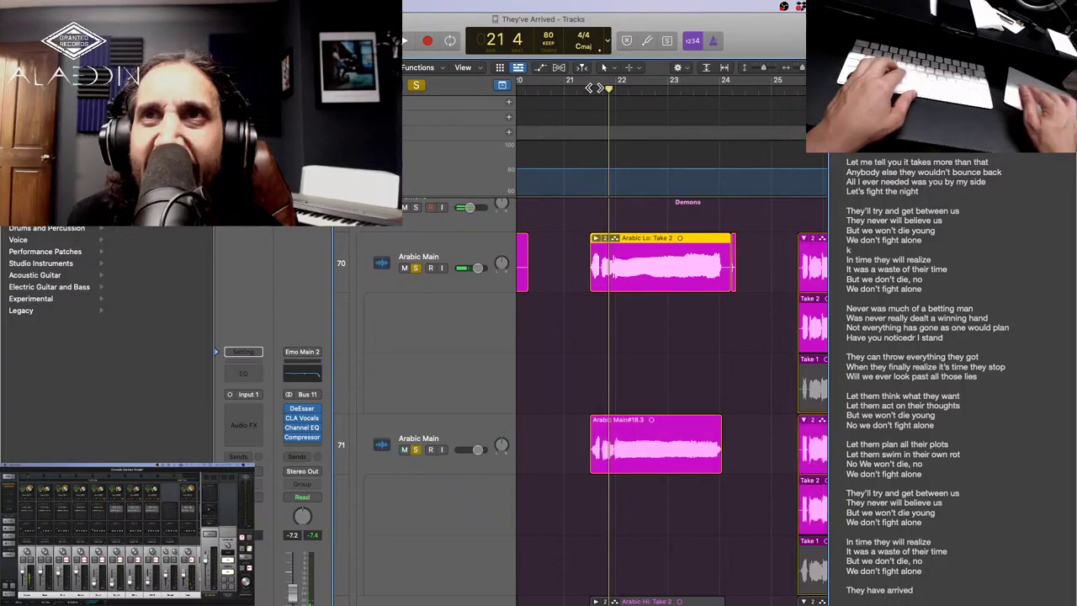
pyautogui.click(496, 458)
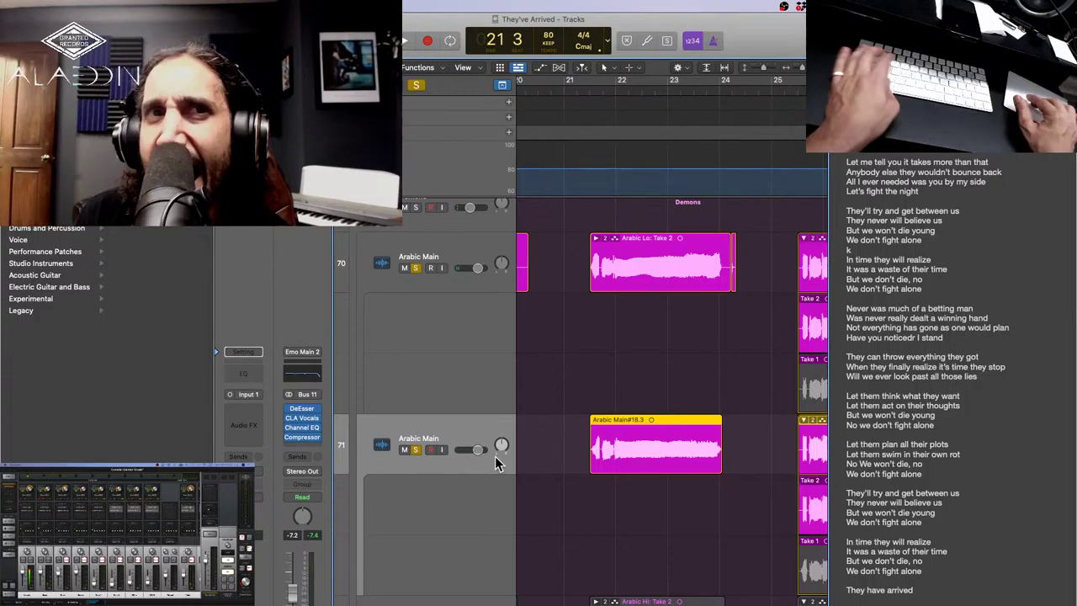
pyautogui.press('super+Tab')
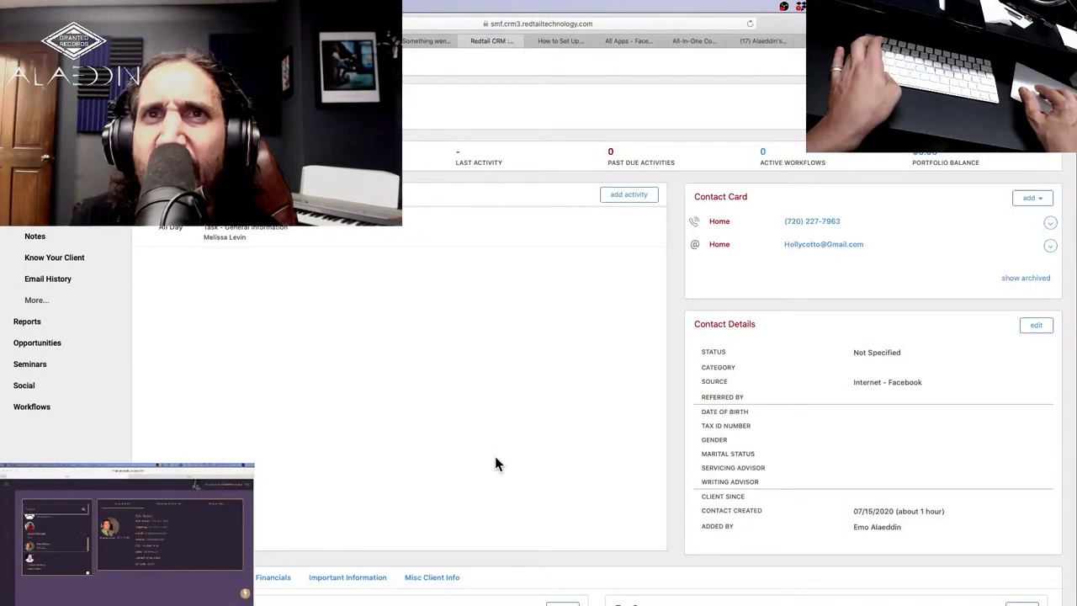
pyautogui.press('super+Tab')
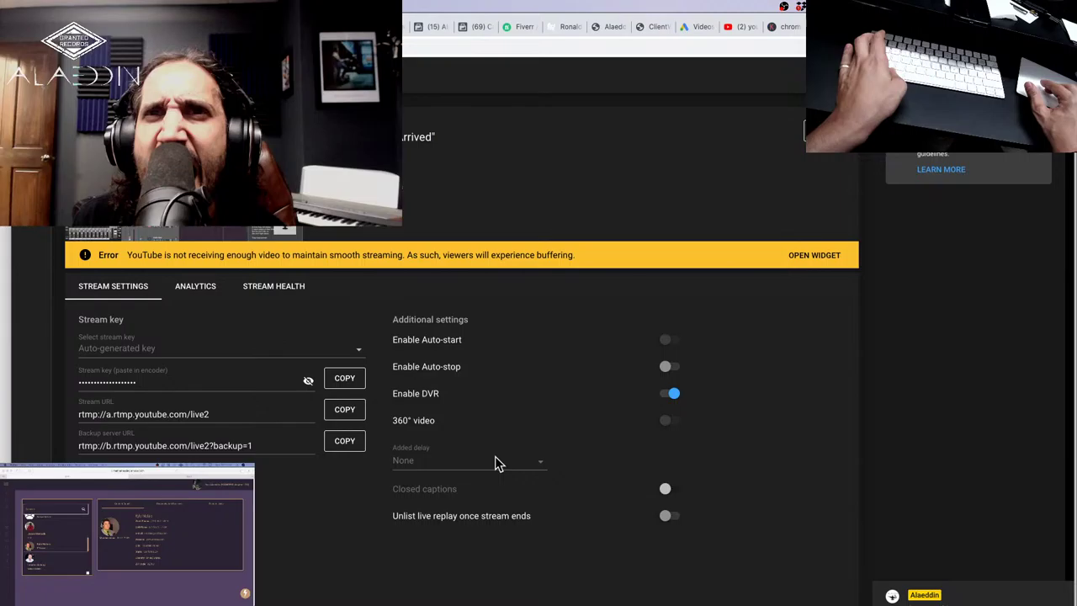
pyautogui.press('super+Tab')
pyautogui.press('super+Tab')
pyautogui.press('super+Tab')
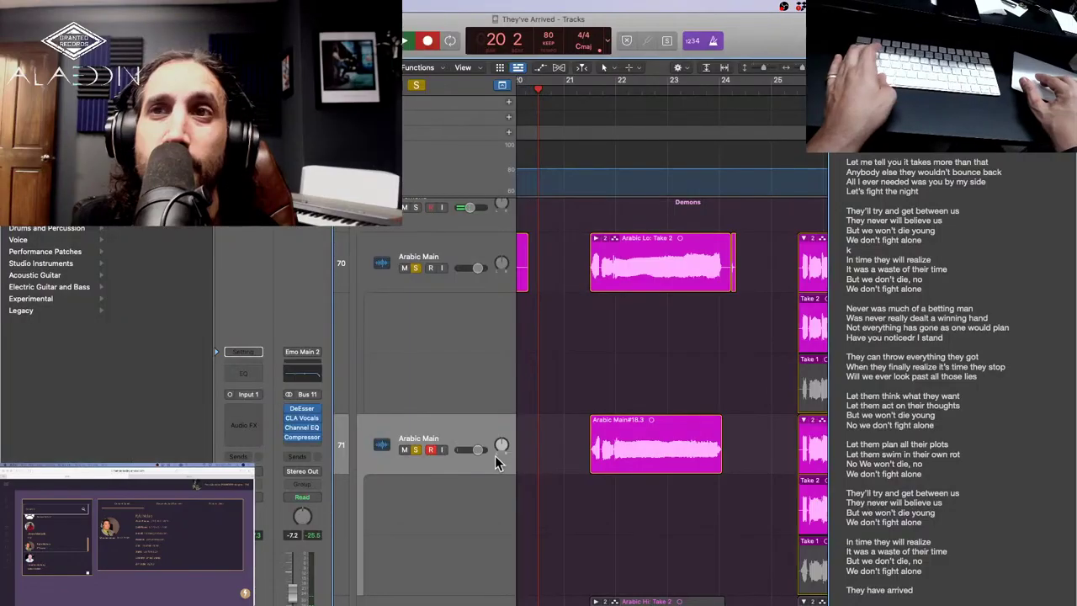
# Record a new take on Arabic Main track 71 over the phrase from bar 21 to bar 24.
pyautogui.press('.')
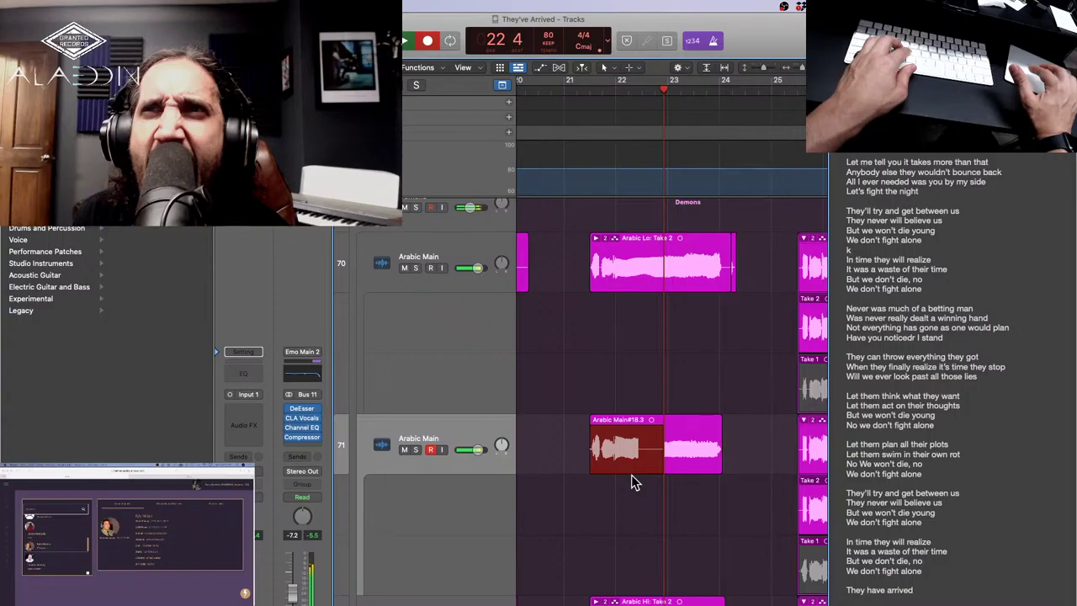
pyautogui.press('space')
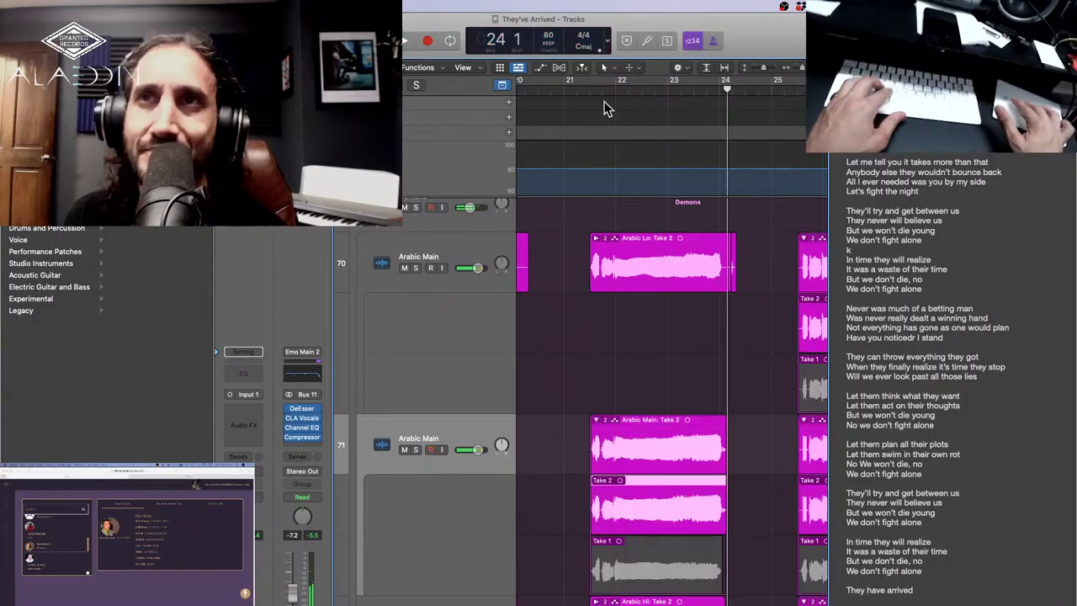
# Listen to Arabic Hi on track 72 soloed from bar 21 beat 3, clear the solo, and record a new take over its phrase.
pyautogui.click(590, 91)
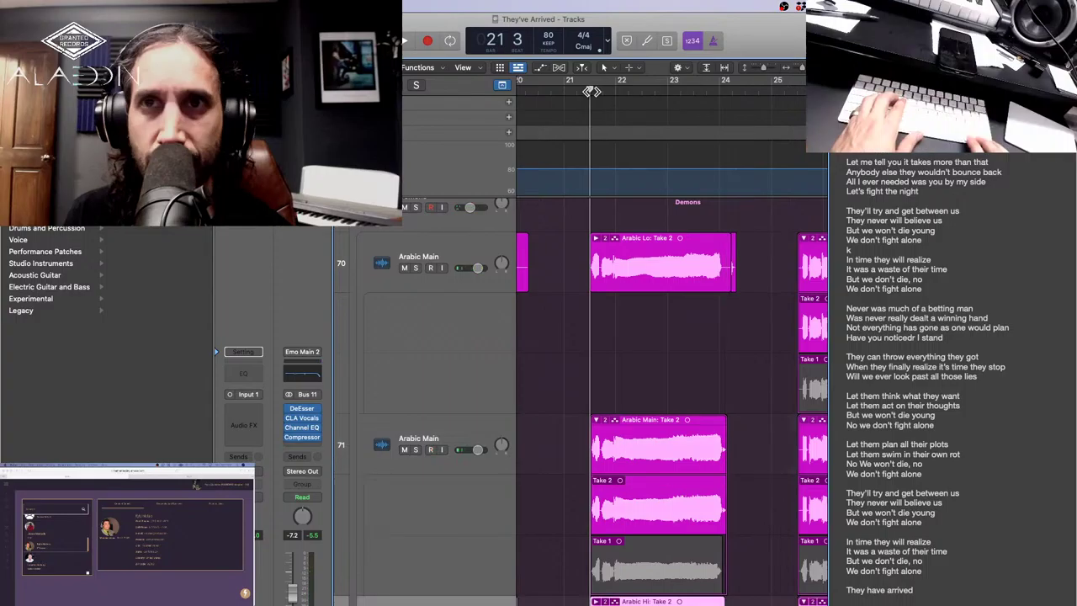
pyautogui.press('space')
pyautogui.press('s')
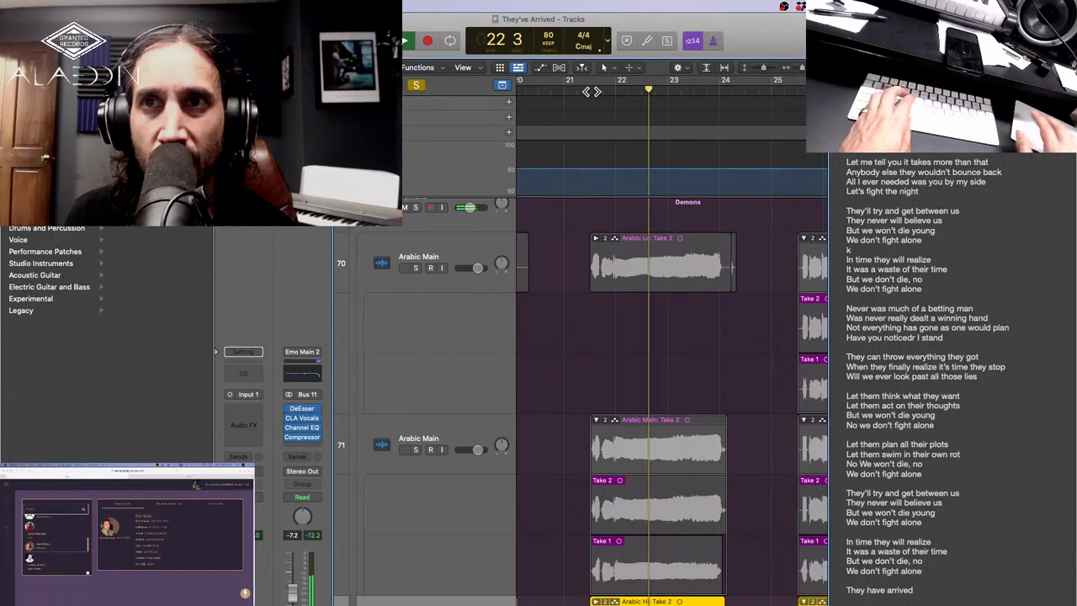
pyautogui.press('space')
pyautogui.press('s')
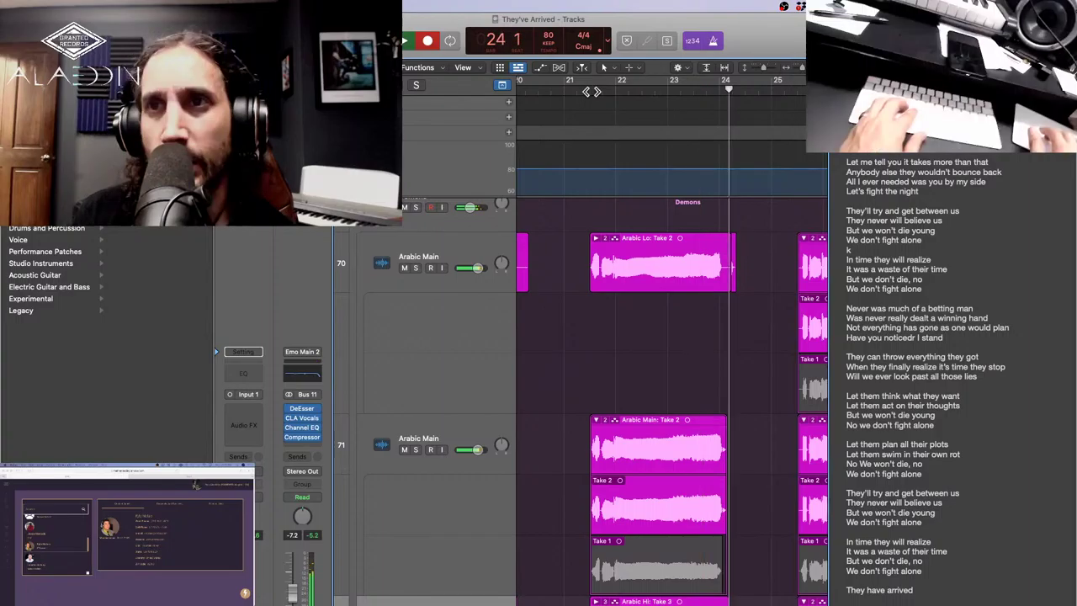
pyautogui.press('space')
# Record a second take on Arabic Hi track 73 over the phrase at bars 21 to 24.
pyautogui.scroll(-3, 656, 378)
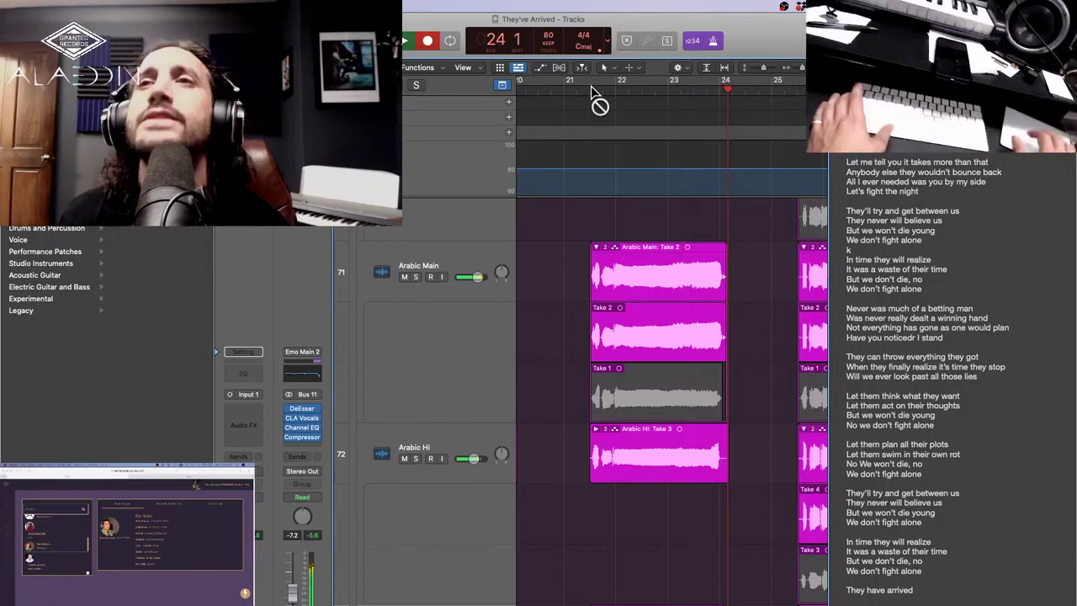
pyautogui.press('space')
# Listen to the phrase from bar 21 beat 3 with all layers and with Arabic Lo track 74 soloed, and clear the solo.
pyautogui.click(590, 87)
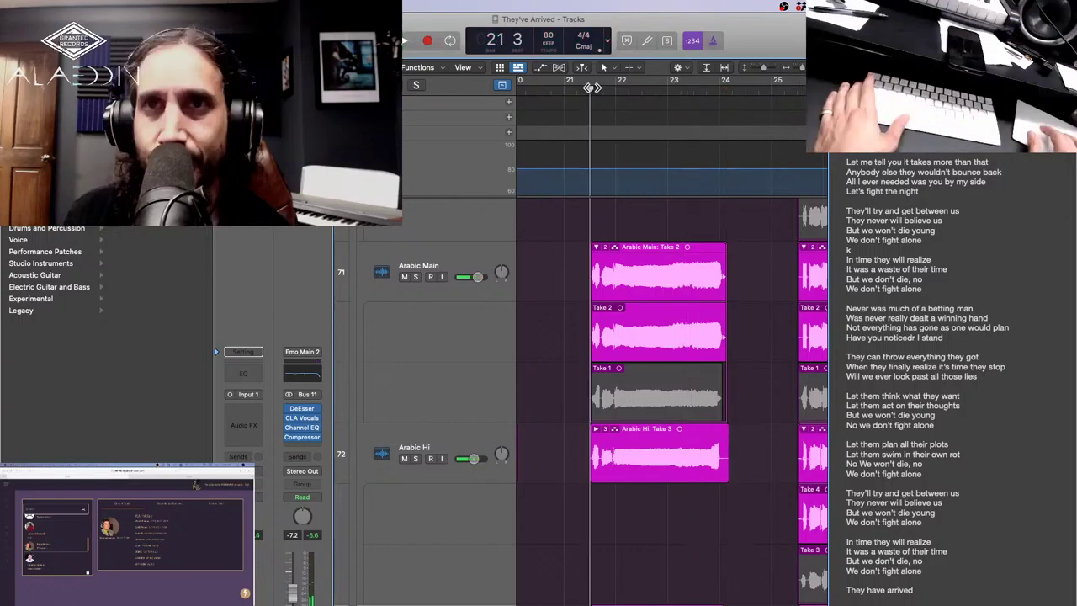
pyautogui.scroll(-3, 463, 354)
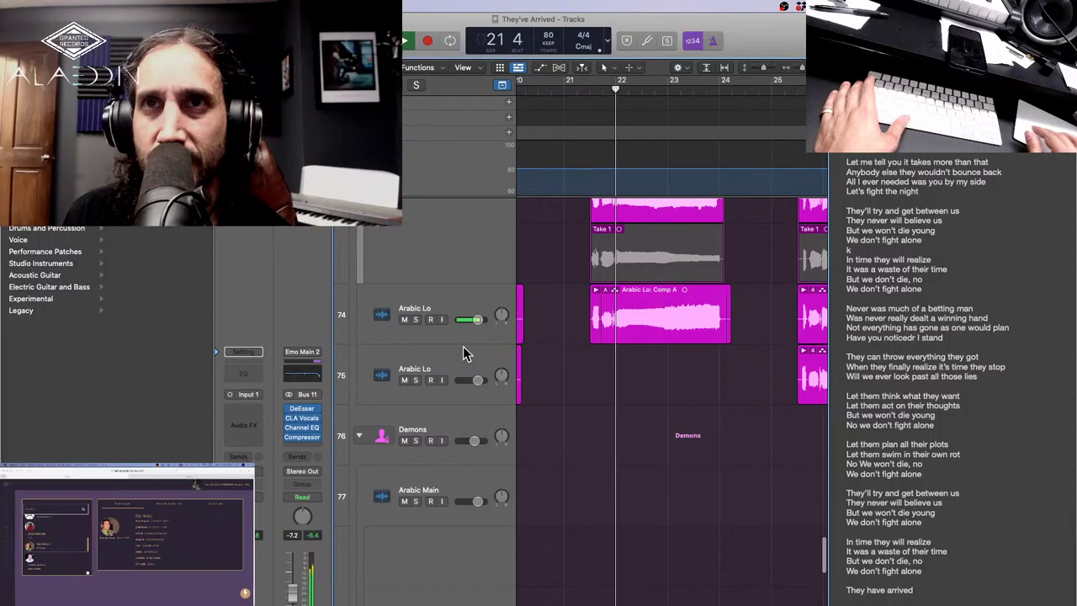
pyautogui.click(591, 89)
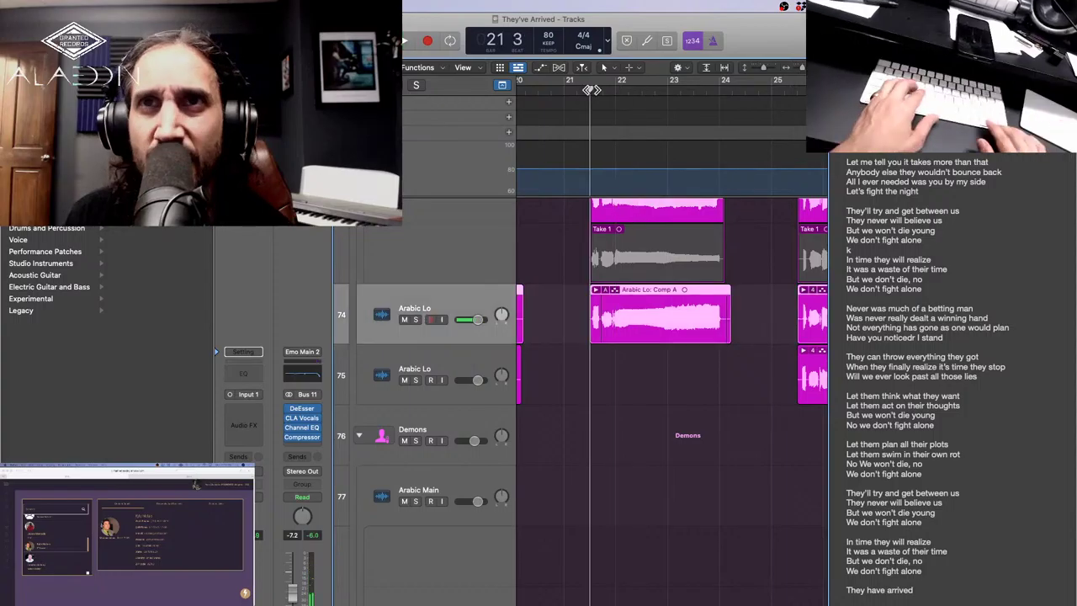
pyautogui.press('s')
pyautogui.press('space')
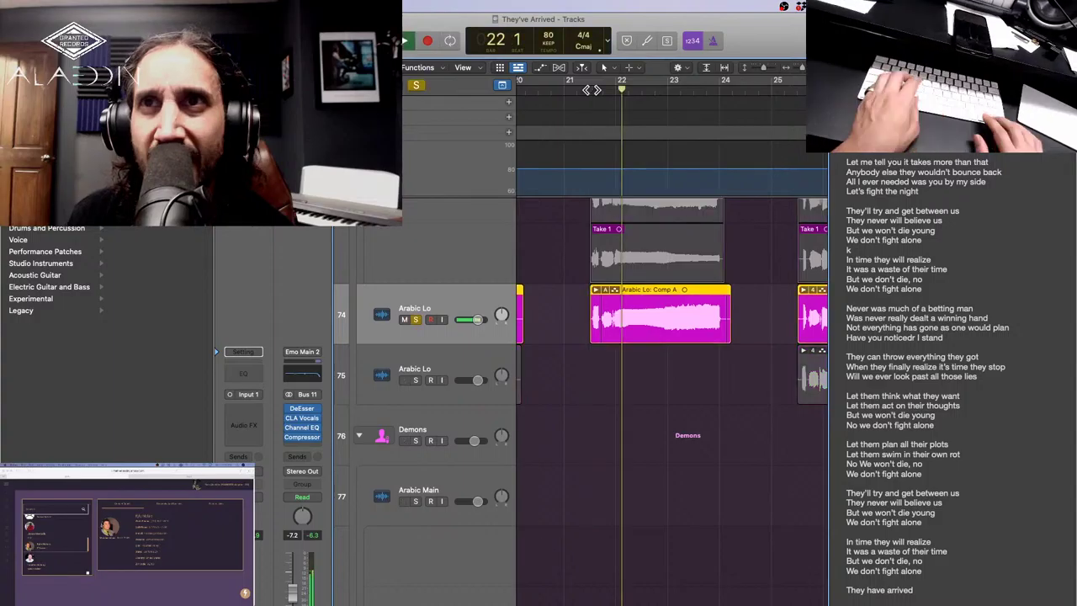
pyautogui.press('space')
pyautogui.press('s')
# Record a new vocal on Arabic Lo track 75 over the empty phrase from bar 21 to bar 24.
pyautogui.press('Down')
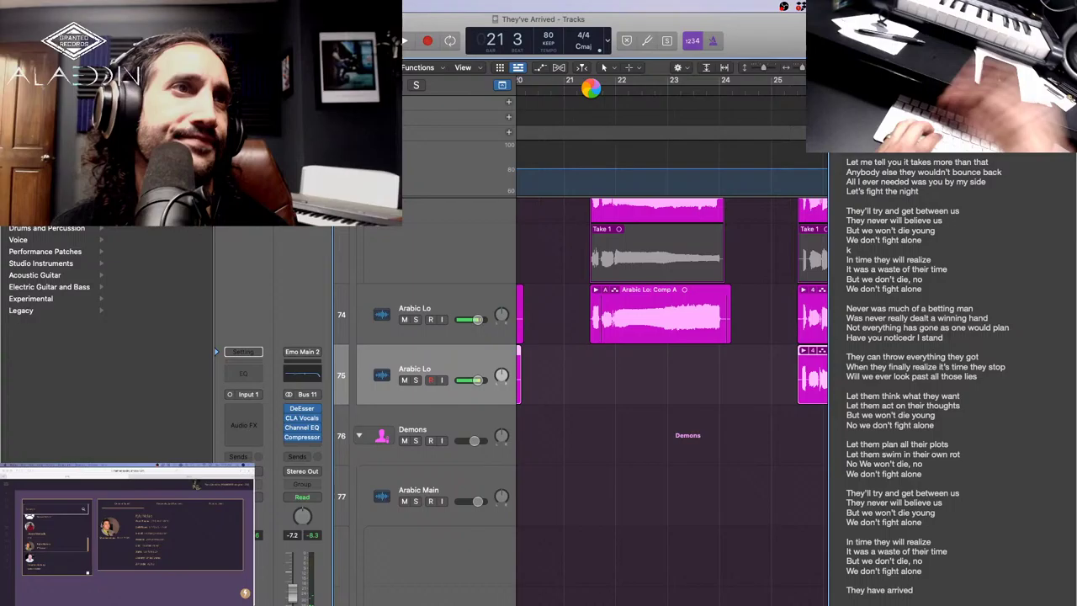
pyautogui.press('super+shift+Tab')
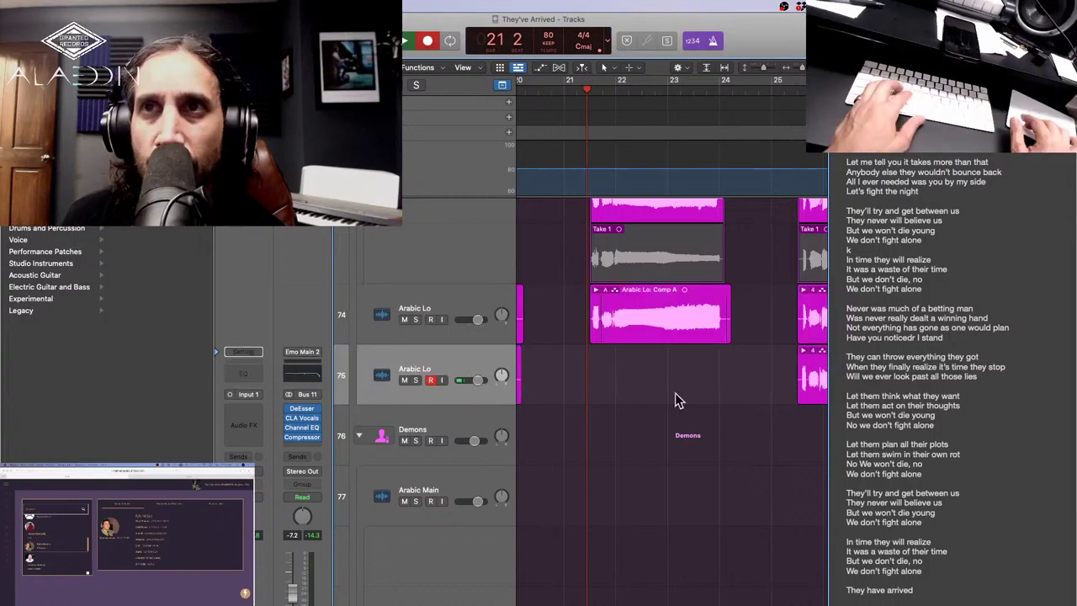
pyautogui.press('r')
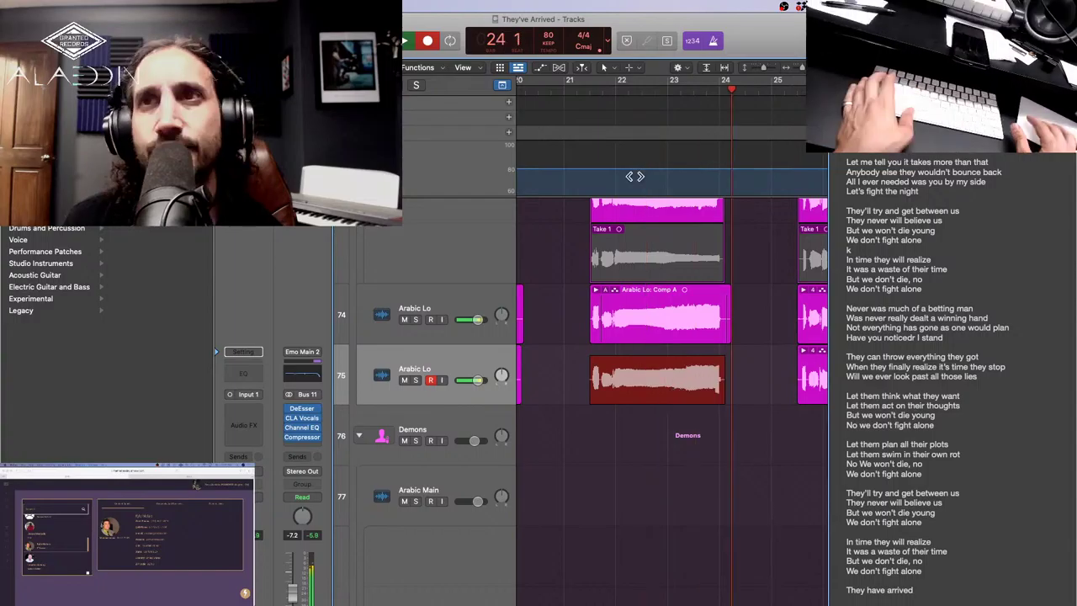
pyautogui.press('space')
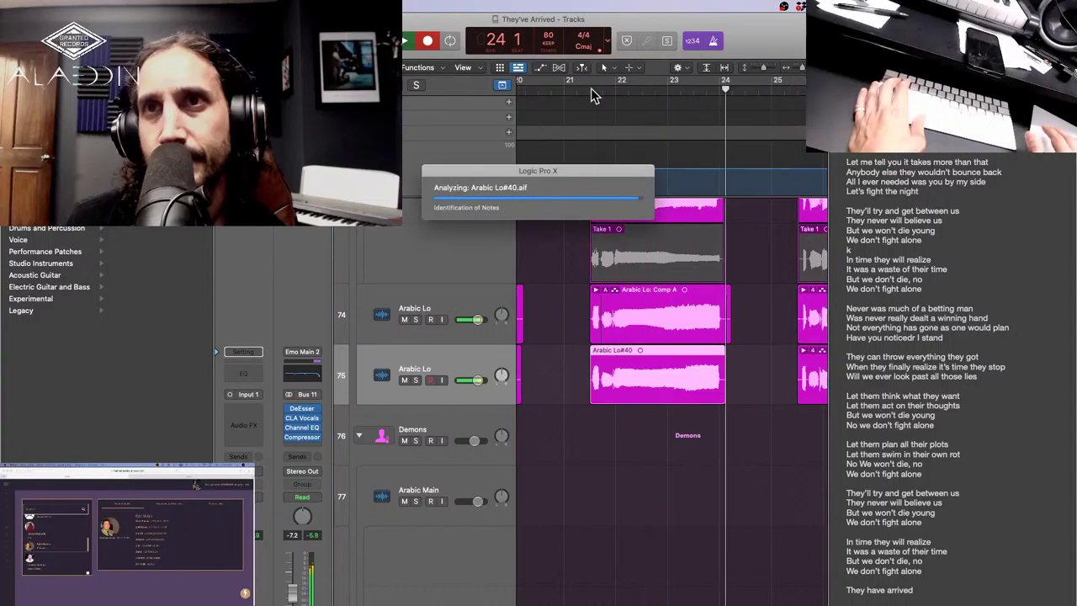
# Play back the layered phrase from bar 21 beat 3 and set the Demons stack on track 69 to -5.0 dB.
pyautogui.click(593, 91)
pyautogui.press('space')
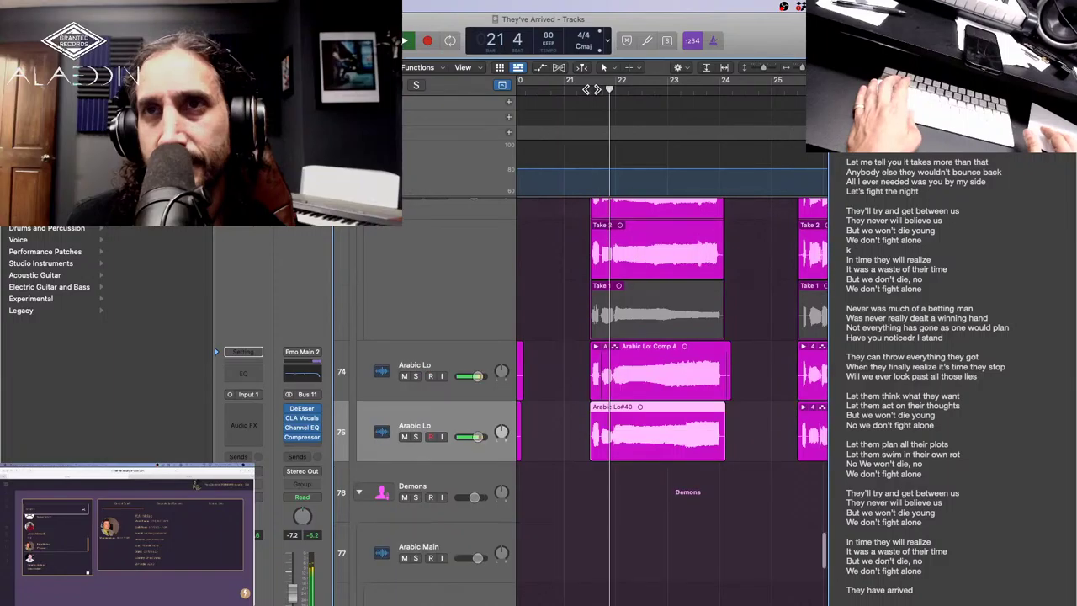
pyautogui.moveTo(476, 237); pyautogui.dragTo(472, 237)
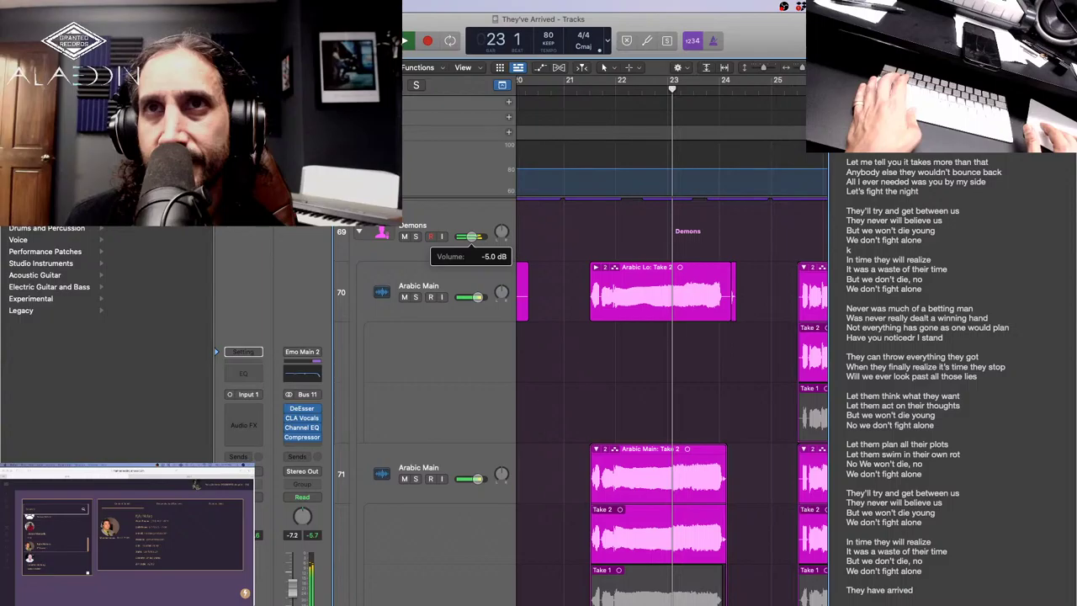
pyautogui.press('super+Left')
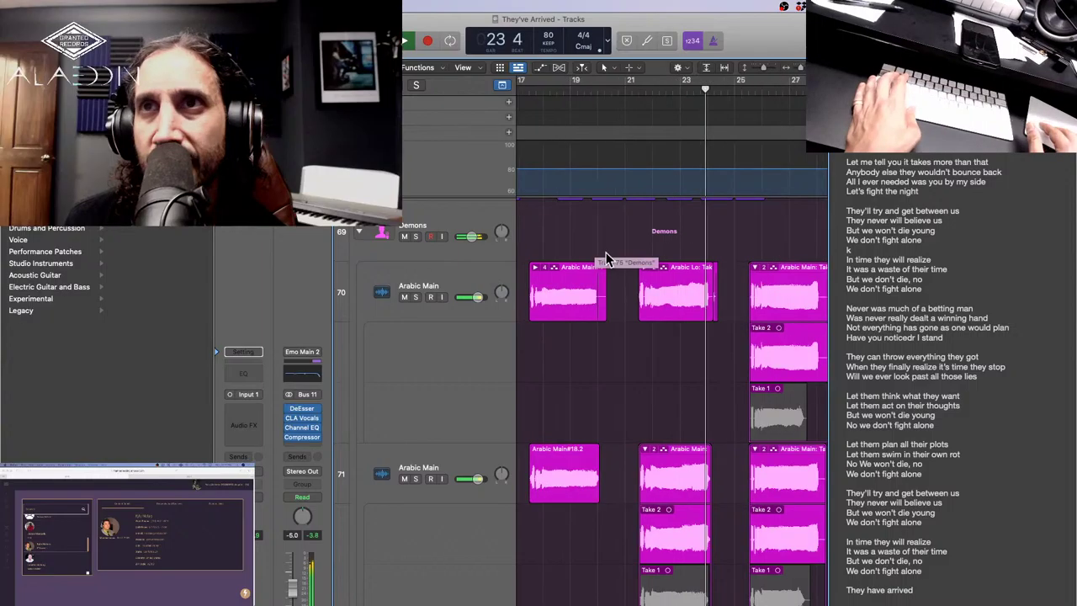
pyautogui.scroll(-1, 747, 299)
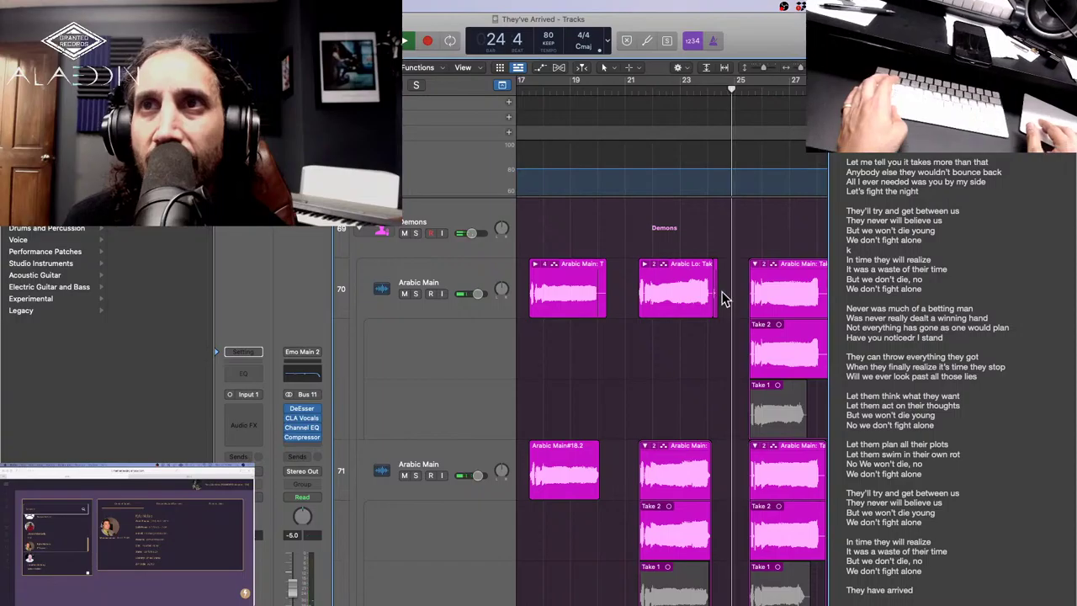
# Listen to the following demon phrase at bars 25 to 28 and examine its layered Arabic Main, Hi and Lo regions.
pyautogui.press('space')
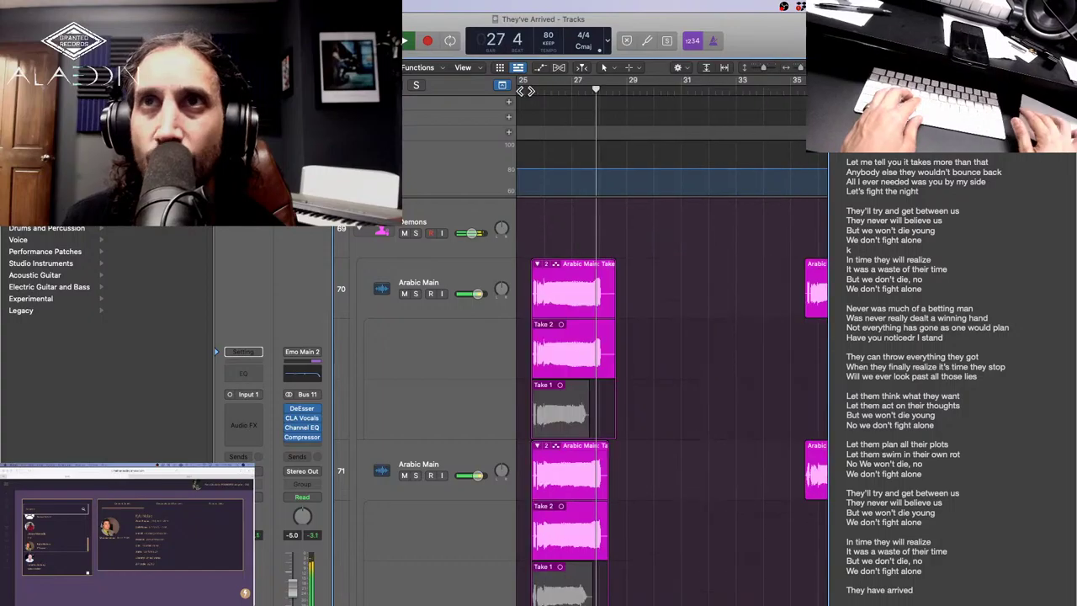
pyautogui.press('space')
pyautogui.press('space')
pyautogui.press('super+Right')
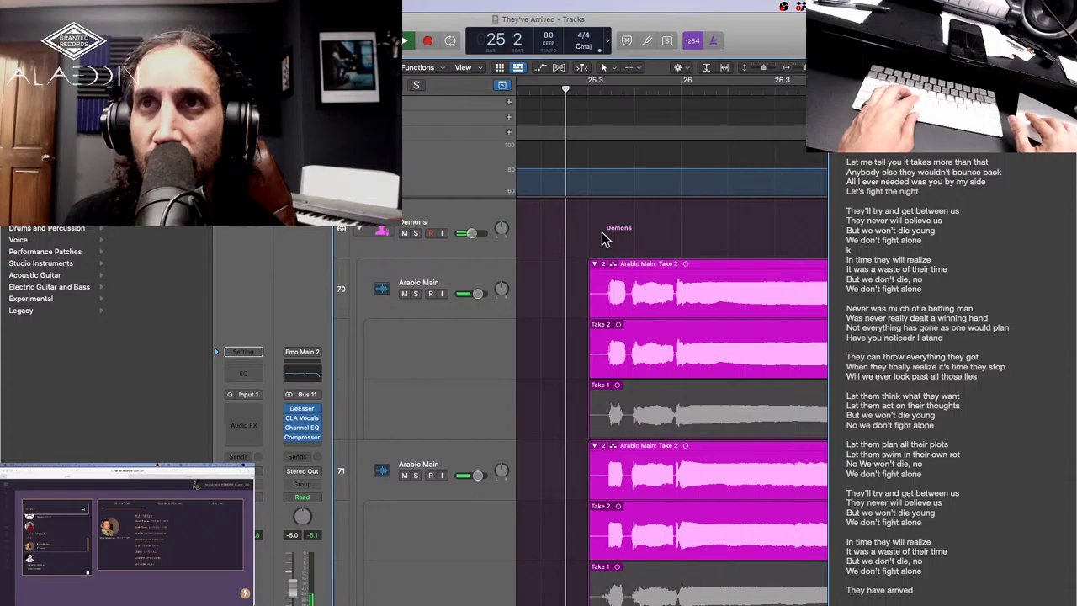
pyautogui.press('super+Left')
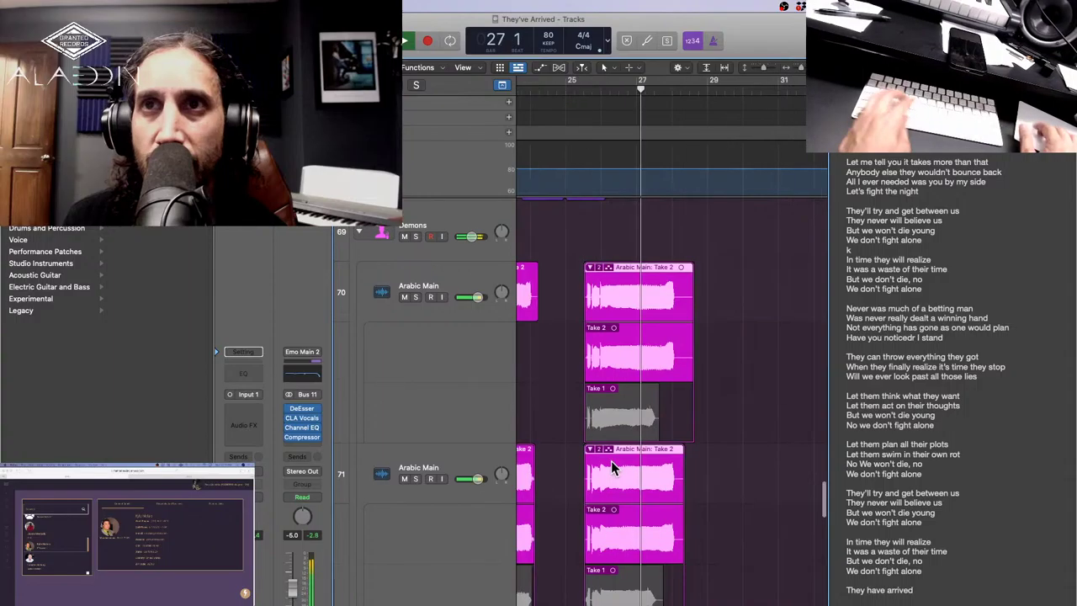
pyautogui.scroll(-5, 611, 460)
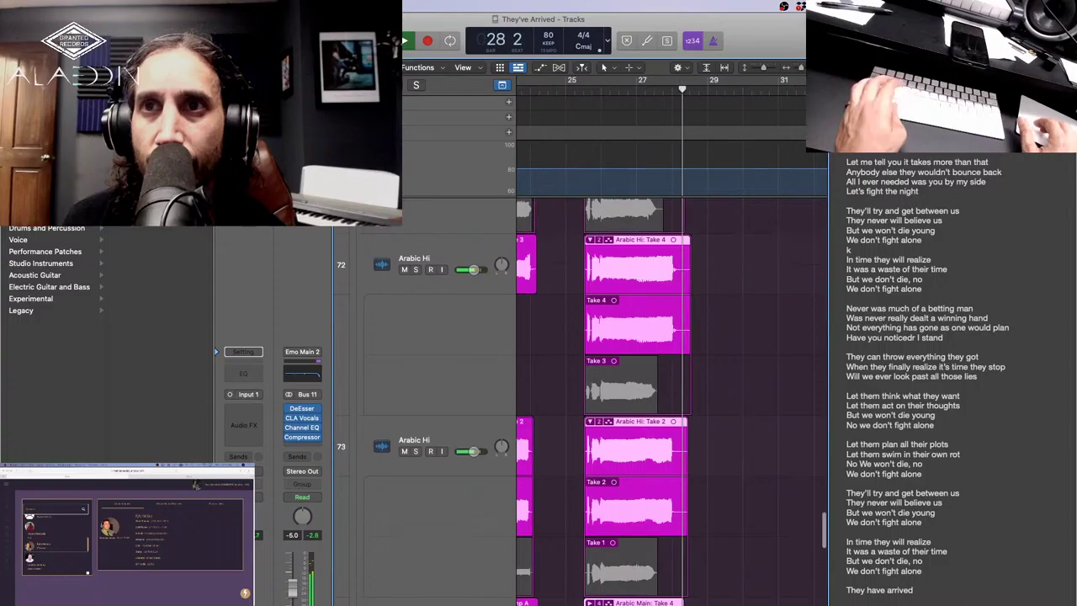
pyautogui.scroll(2, 608, 315)
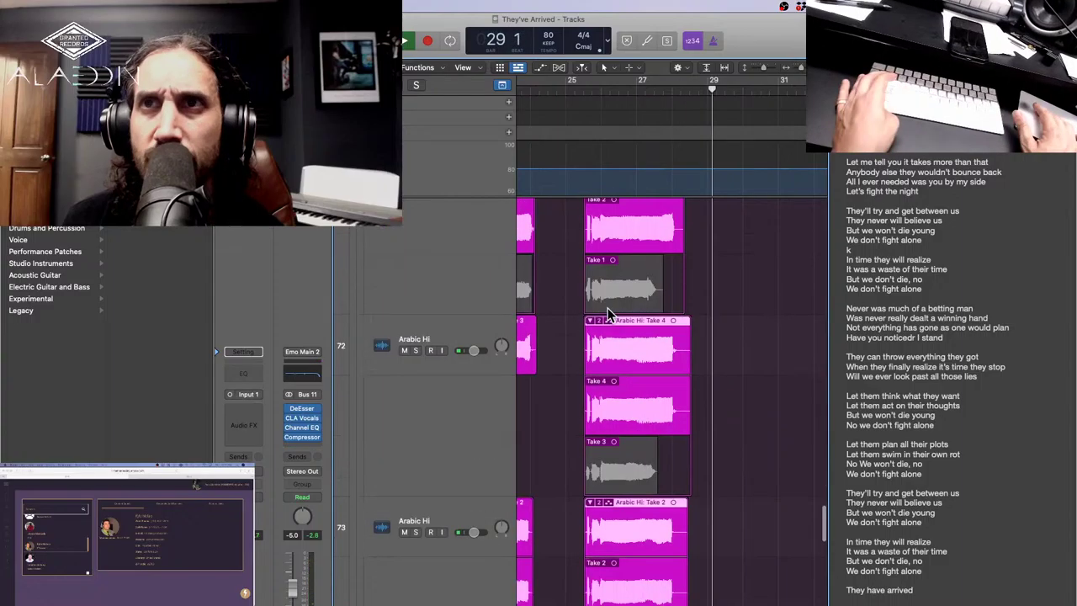
pyautogui.scroll(4, 608, 308)
pyautogui.scroll(1, 605, 298)
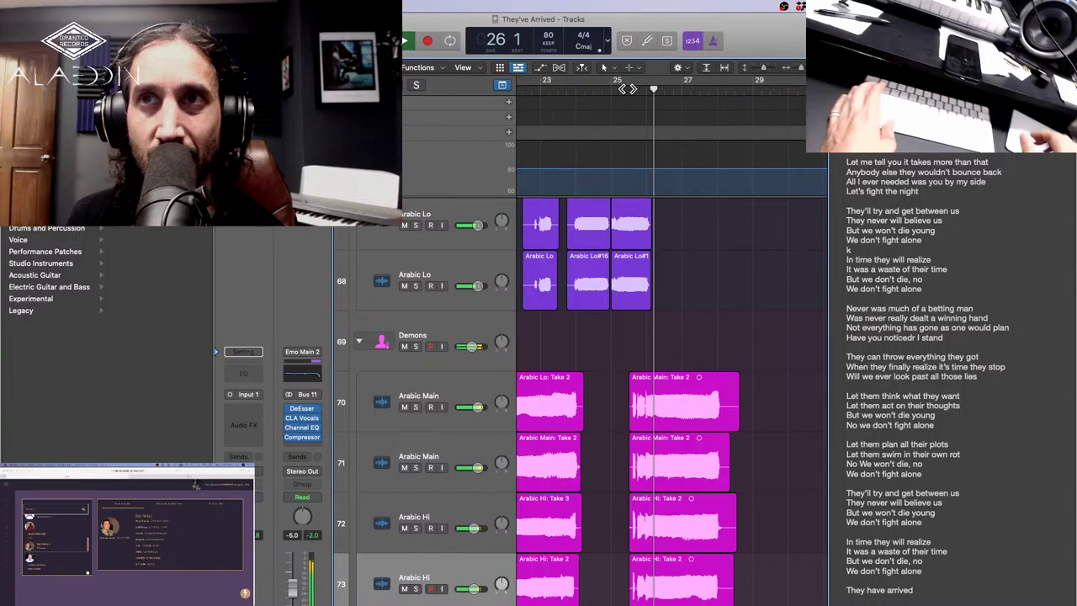
pyautogui.scroll(-5, 734, 423)
pyautogui.hscroll(3, 735, 423)
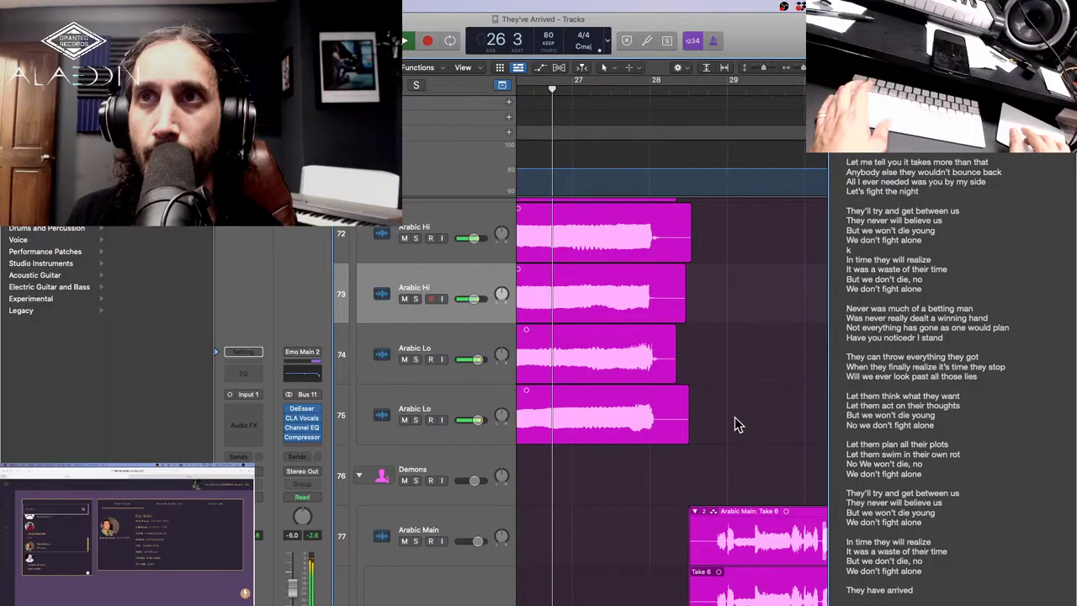
# Listen to the layered demon phrase on tracks 70 to 75 from bar 25 beat 3 and again from bar 26.
pyautogui.scroll(3, 734, 423)
pyautogui.hscroll(-3, 734, 423)
pyautogui.moveTo(664, 255); pyautogui.dragTo(677, 255)
pyautogui.click(607, 91)
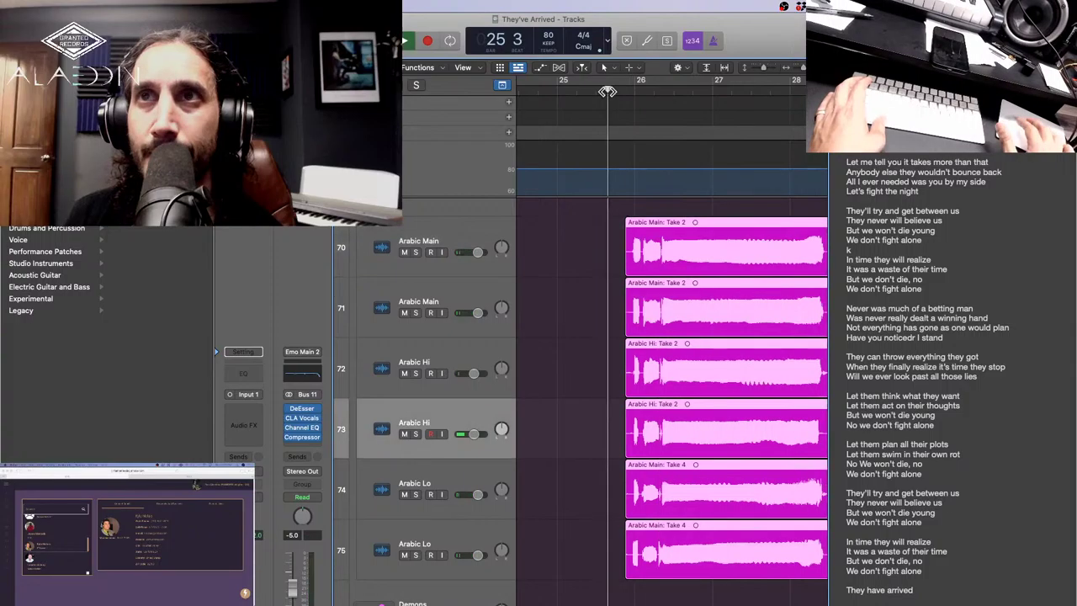
pyautogui.click(651, 91)
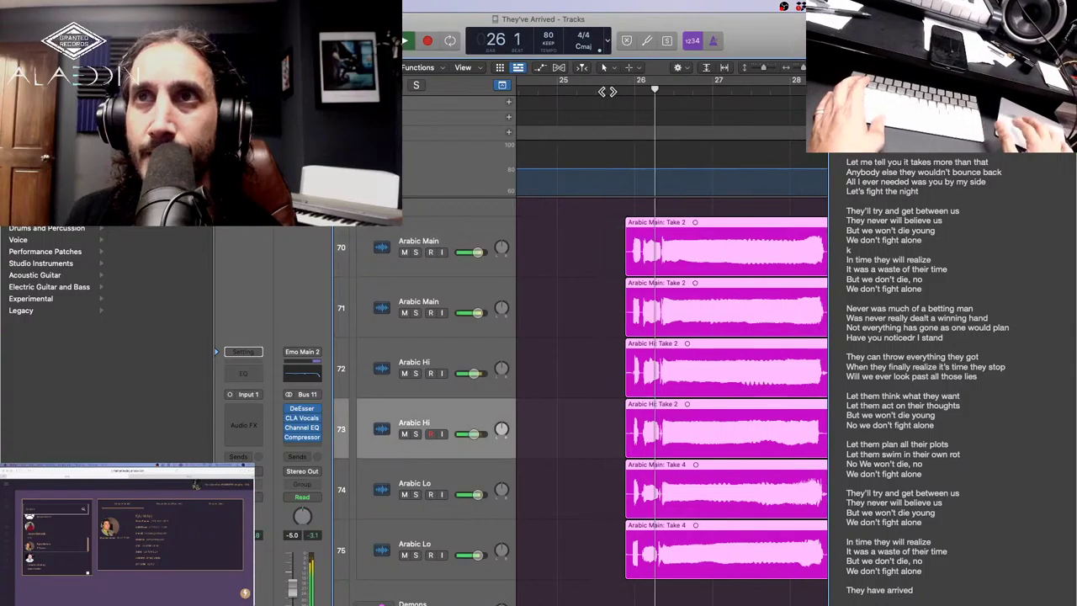
# Shift the six layered Arabic Main, Hi and Lo regions near bar 26 one beat later and play them back.
pyautogui.moveTo(672, 225); pyautogui.dragTo(691, 226)
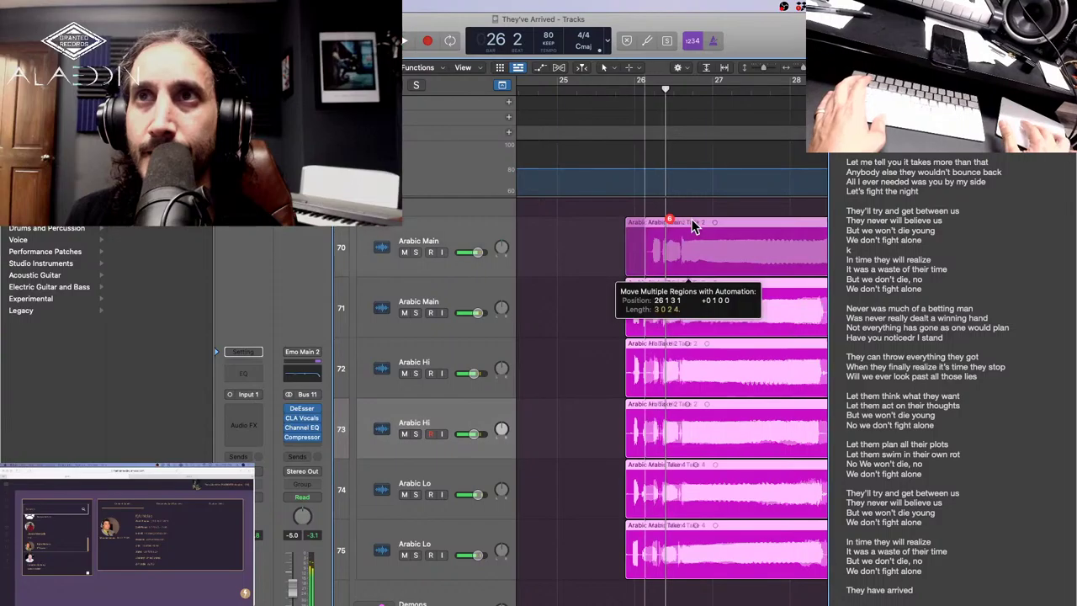
pyautogui.moveTo(692, 226); pyautogui.dragTo(692, 226)
pyautogui.moveTo(691, 225); pyautogui.dragTo(692, 225)
pyautogui.click(635, 93)
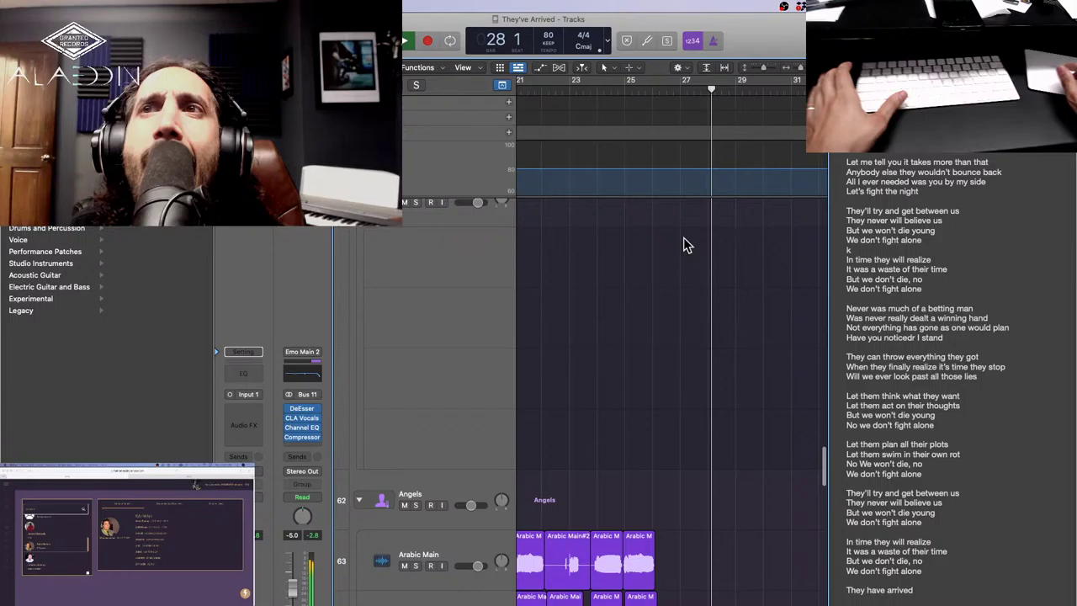
# Delete the old regions between bars 27 and 31 on Emo Main track 52 and record a new vocal from bar 27 beat 3.
pyautogui.scroll(5, 732, 286)
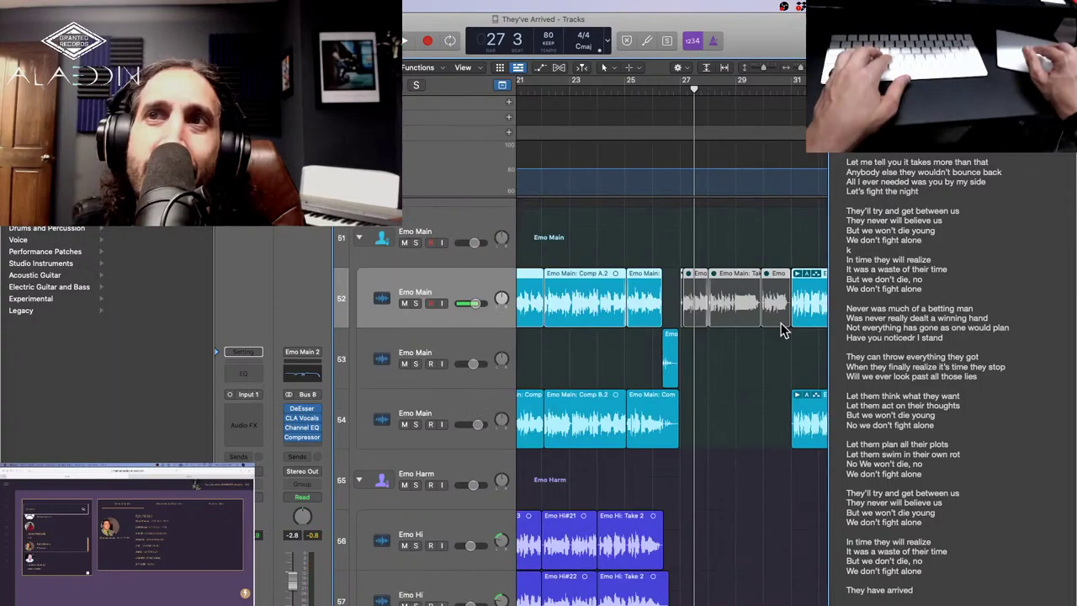
pyautogui.press('Delete')
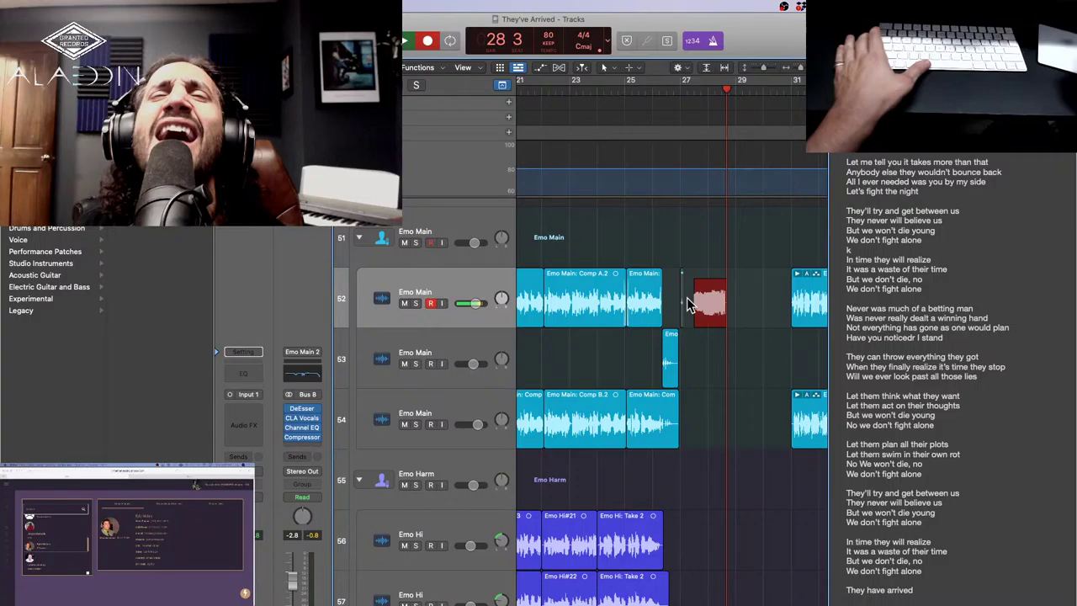
pyautogui.press('space')
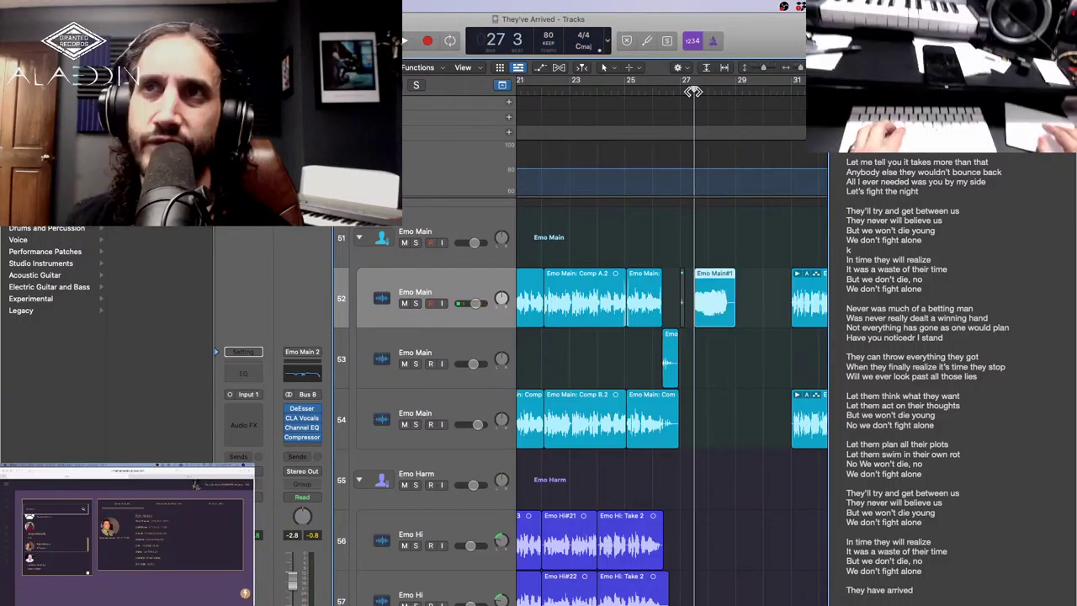
# Record a second take from bar 27 beat 3 on Emo Main track 52, keep Take 2 and play it back.
pyautogui.press('r')
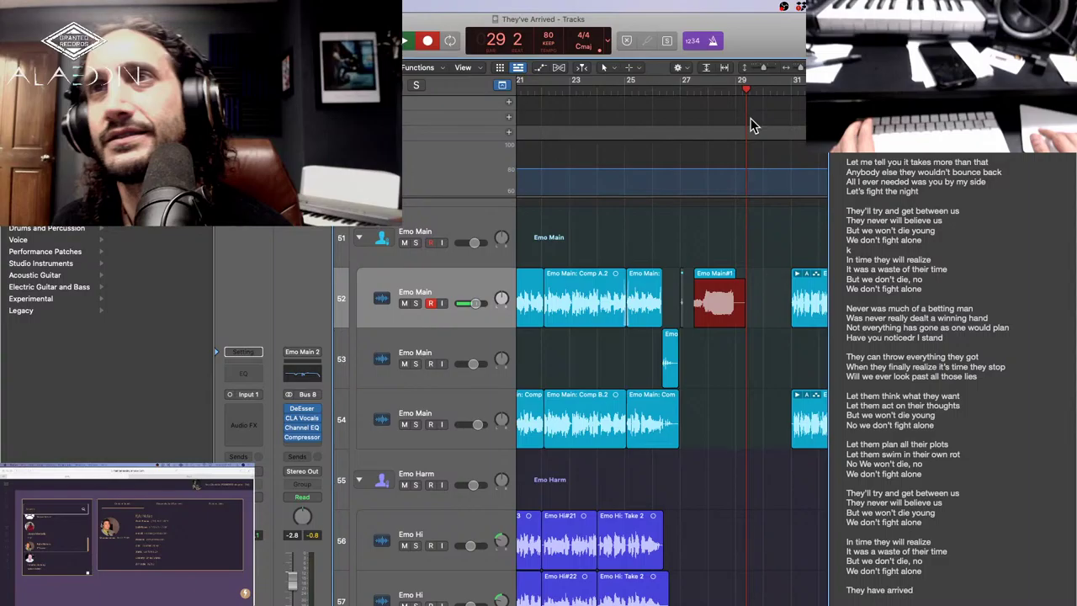
pyautogui.press('space')
pyautogui.click(709, 276)
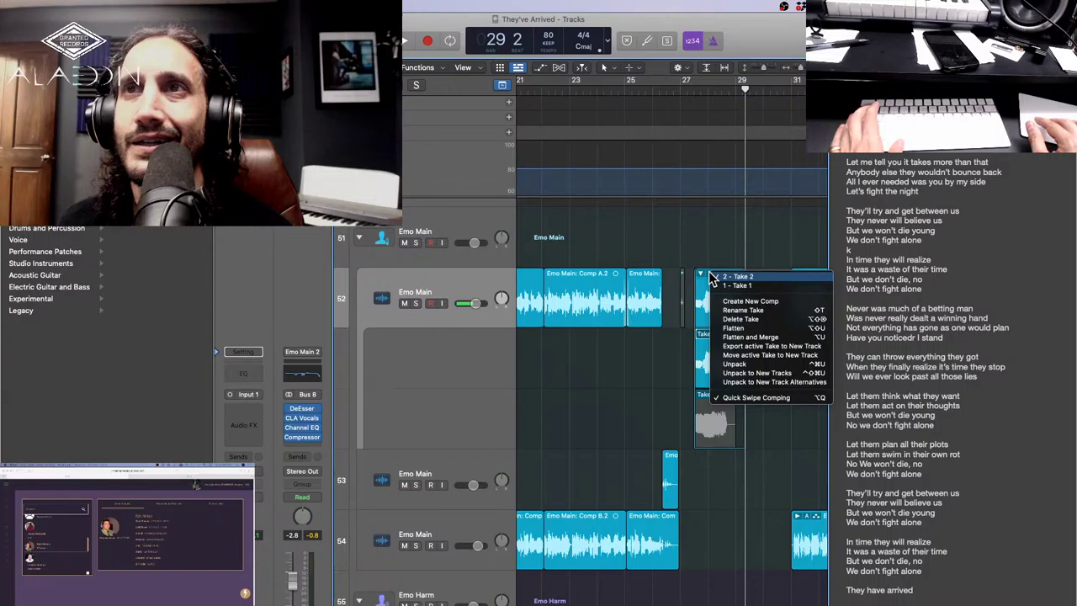
pyautogui.click(732, 276)
pyautogui.click(670, 91)
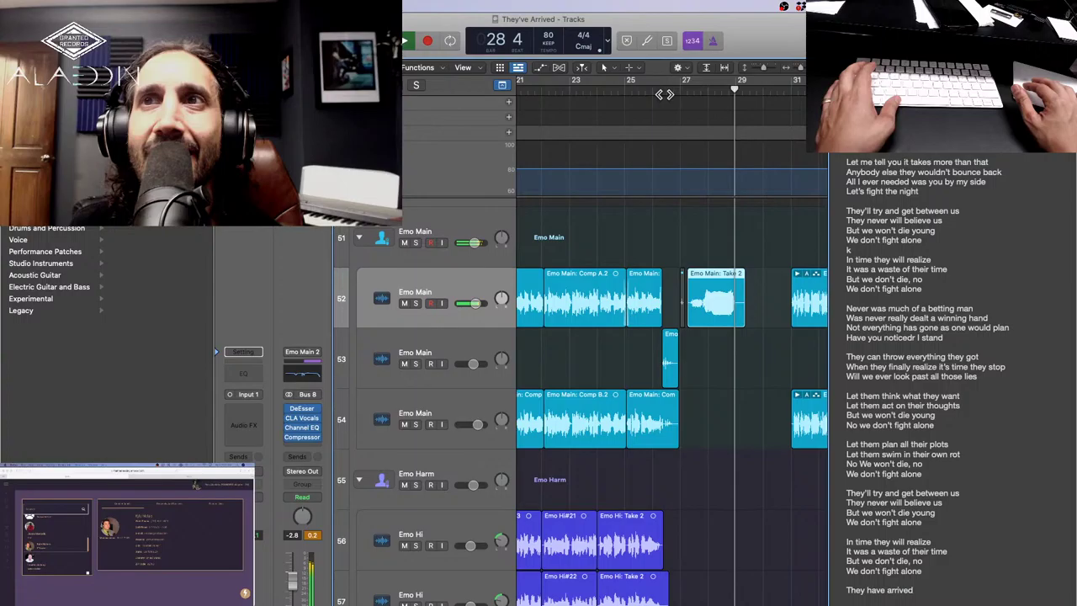
# Place the Take 2 vocal on Emo Main track 53 and record a new vocal there from bar 25 to bar 27.
pyautogui.click(480, 339)
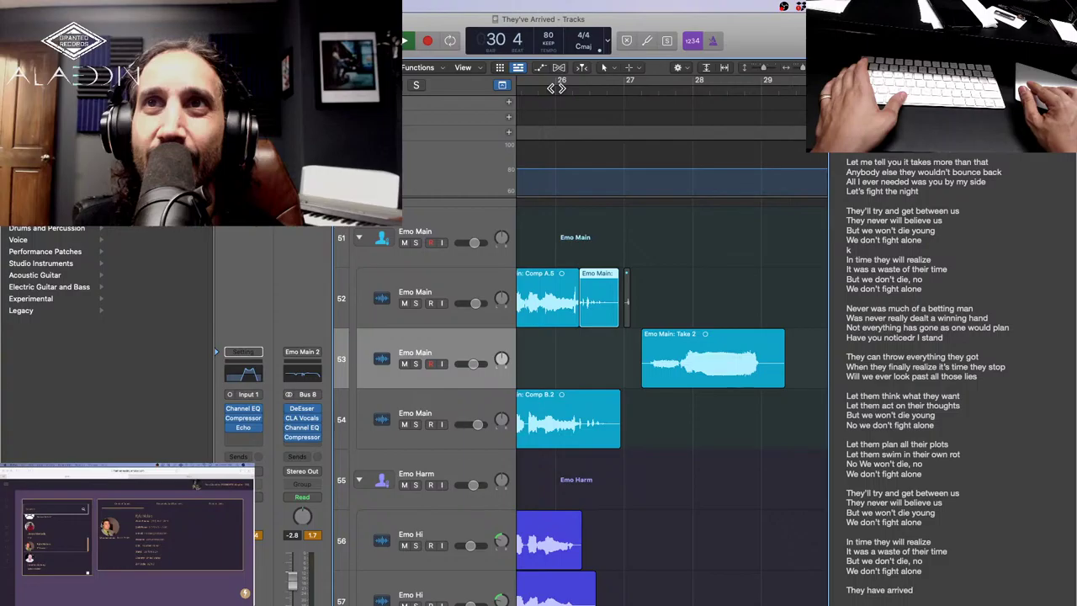
pyautogui.click(555, 89)
pyautogui.press('r')
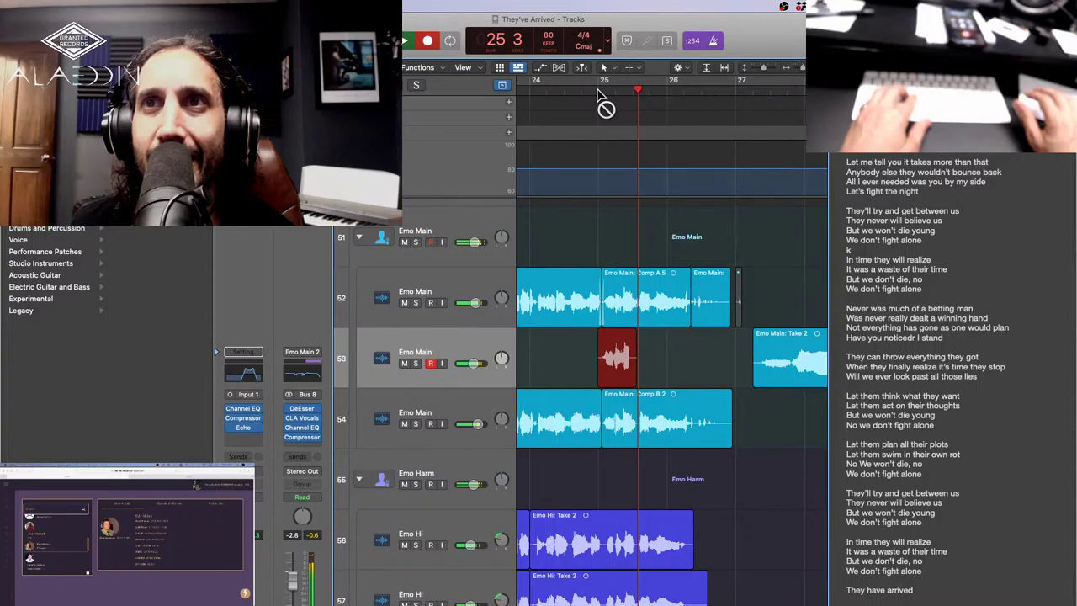
pyautogui.press('space')
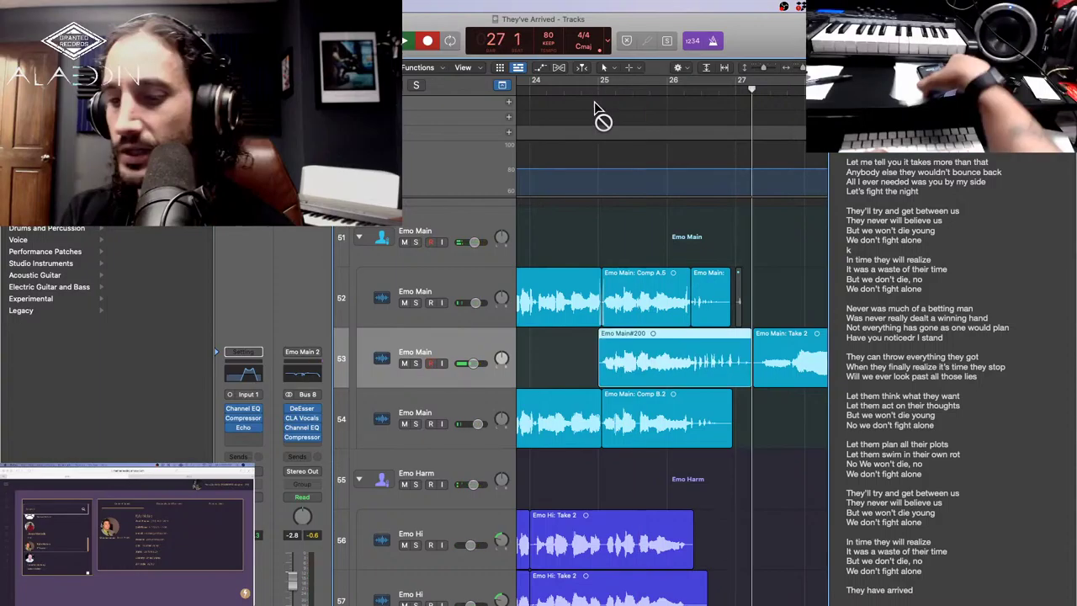
pyautogui.press('k')
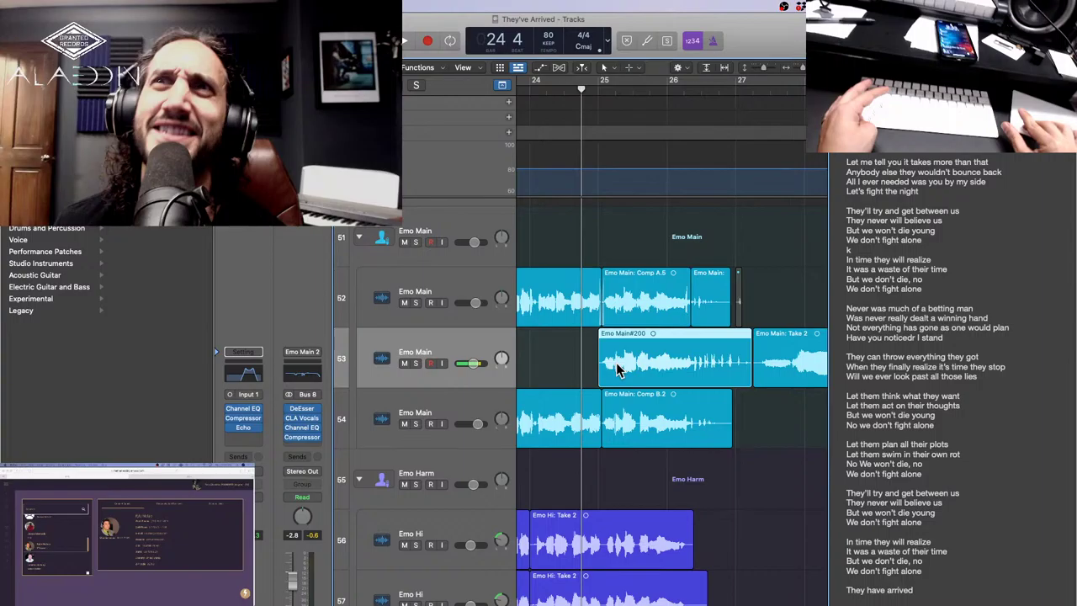
# Try to move the new bar 25 vocal from track 53 up to Emo Main track 52 and audition it.
pyautogui.moveTo(616, 370); pyautogui.dragTo(617, 321)
pyautogui.press('super+Right')
pyautogui.press('super+Left')
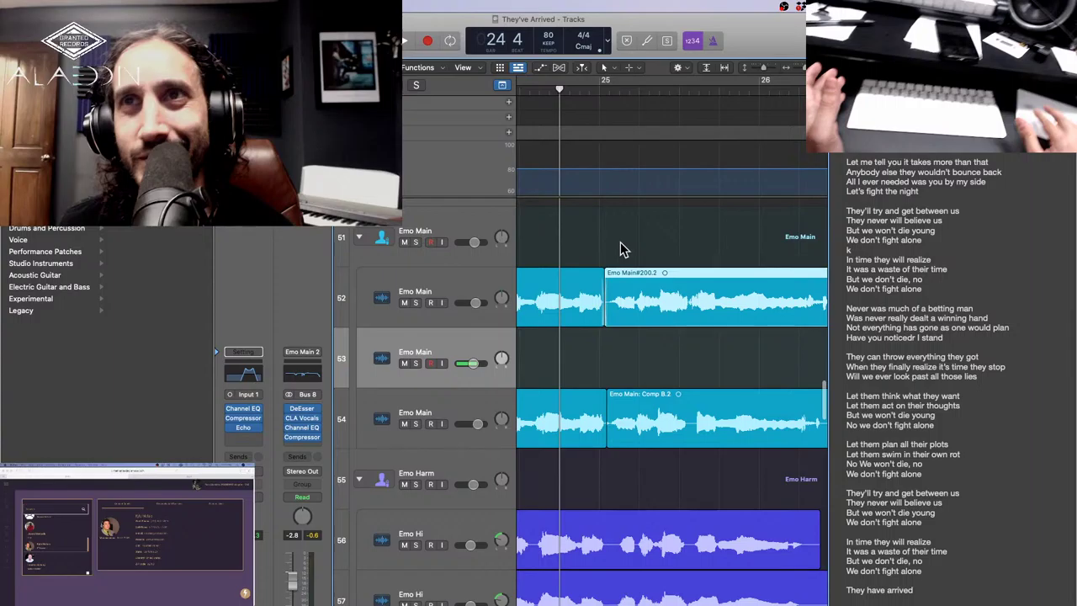
pyautogui.press('space')
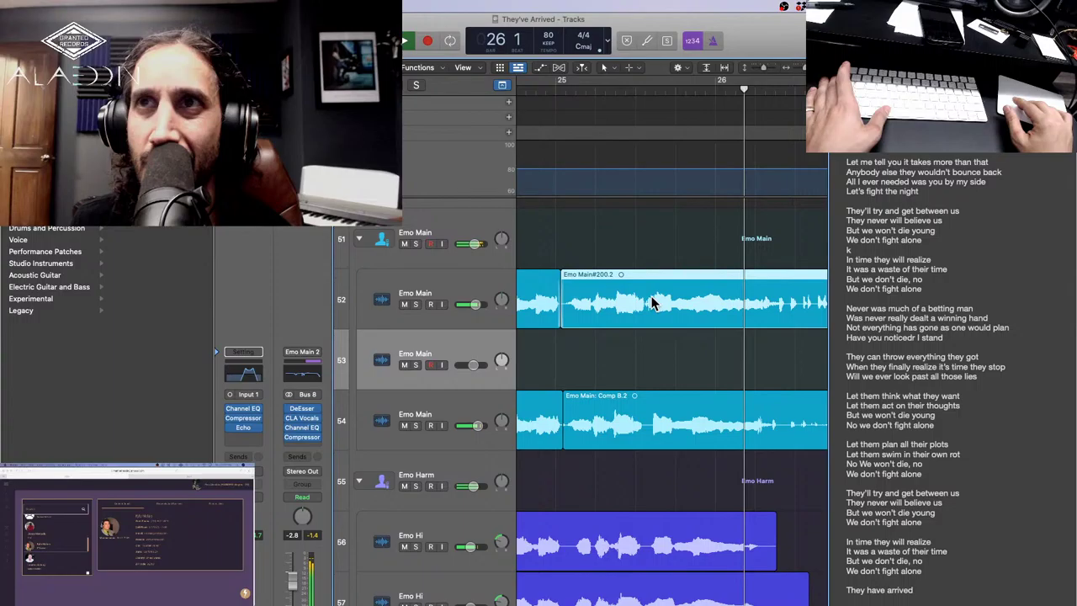
# Record a second take from bar 25 on Emo Main track 53, move Take 2 up to track 52 and play it back.
pyautogui.click(548, 91)
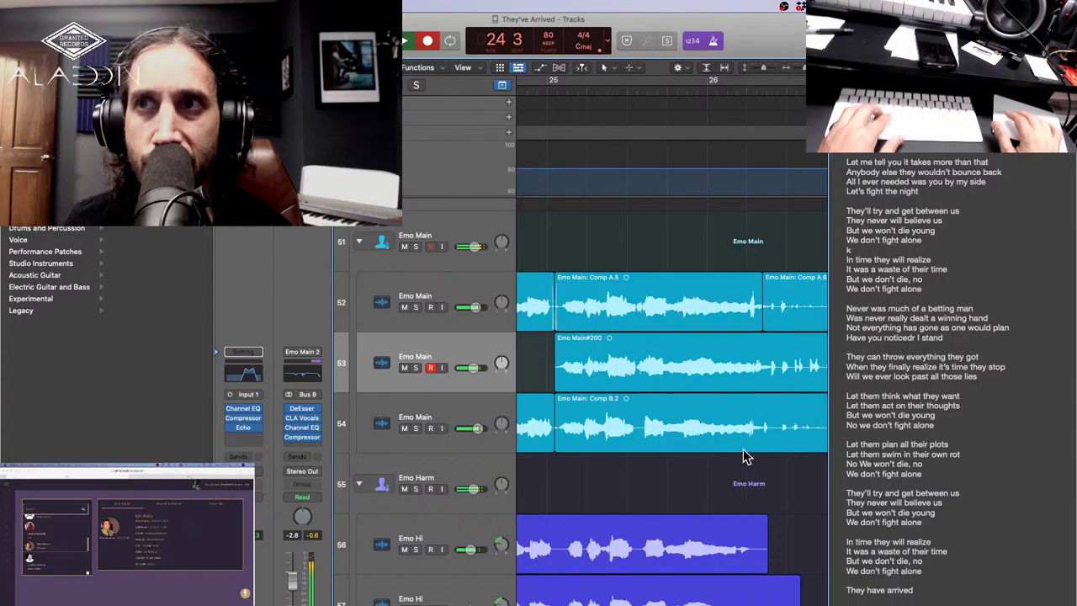
pyautogui.press('space')
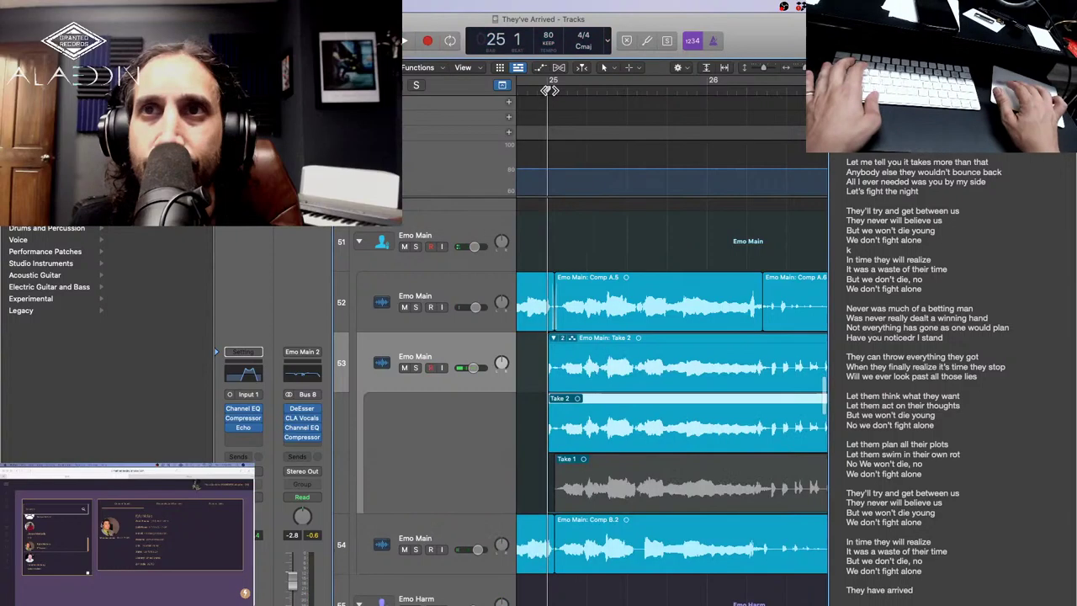
pyautogui.press('space')
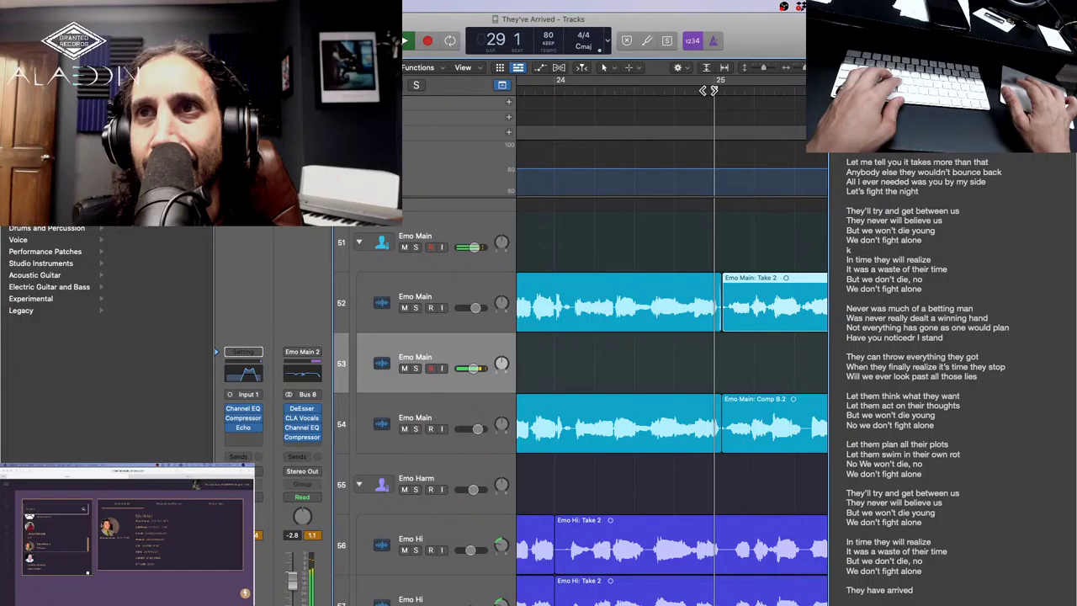
# Split the Take 2 region on track 53 at 27 4 3 1 and move its quieter first part up to Emo Main track 52.
pyautogui.hscroll(5, 686, 371)
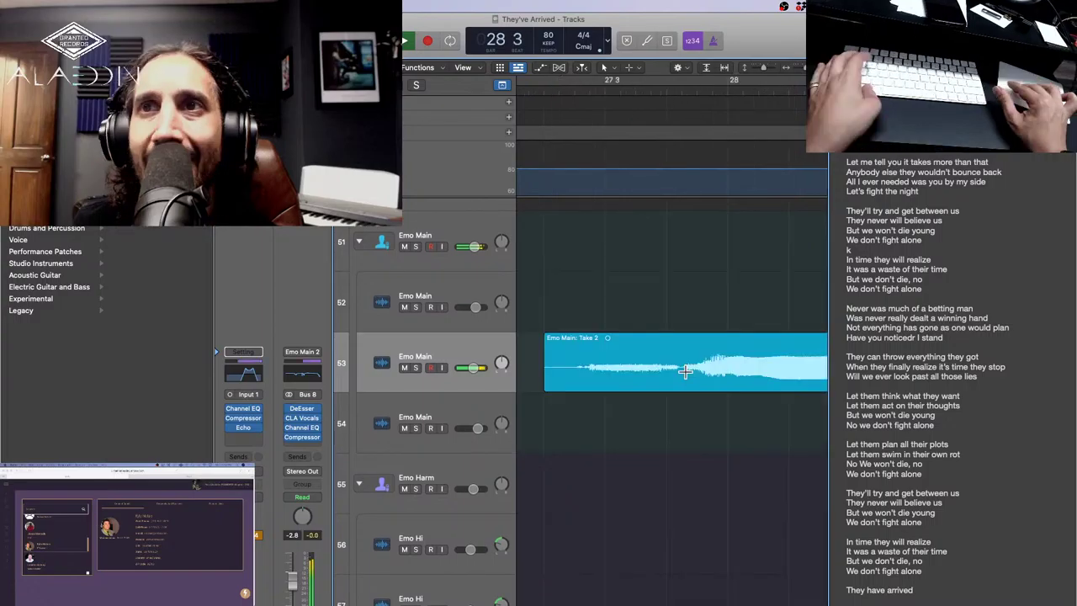
pyautogui.click(682, 371)
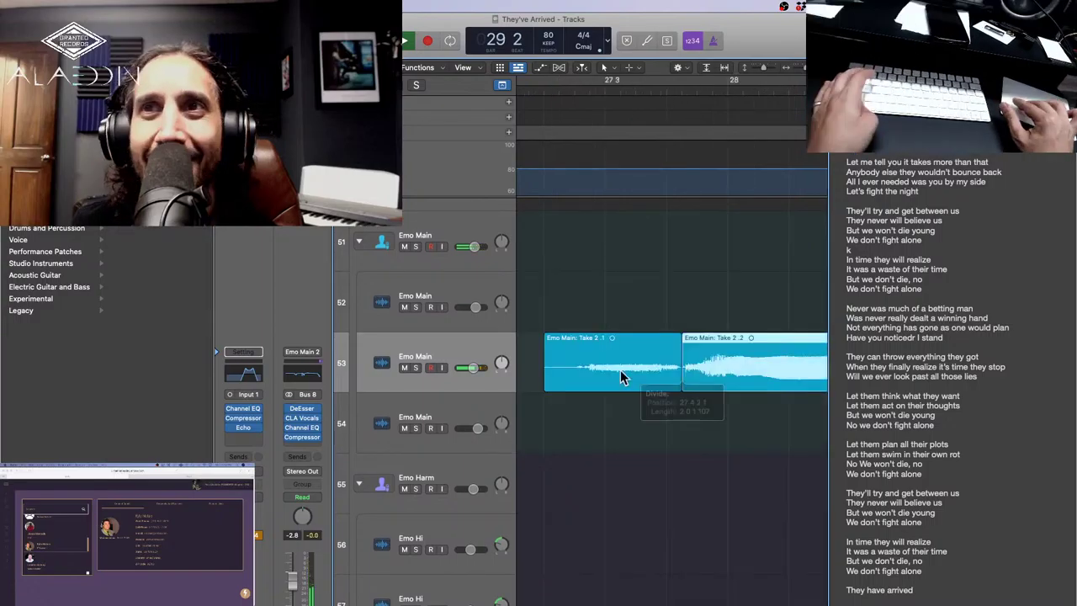
pyautogui.moveTo(620, 371); pyautogui.dragTo(621, 310)
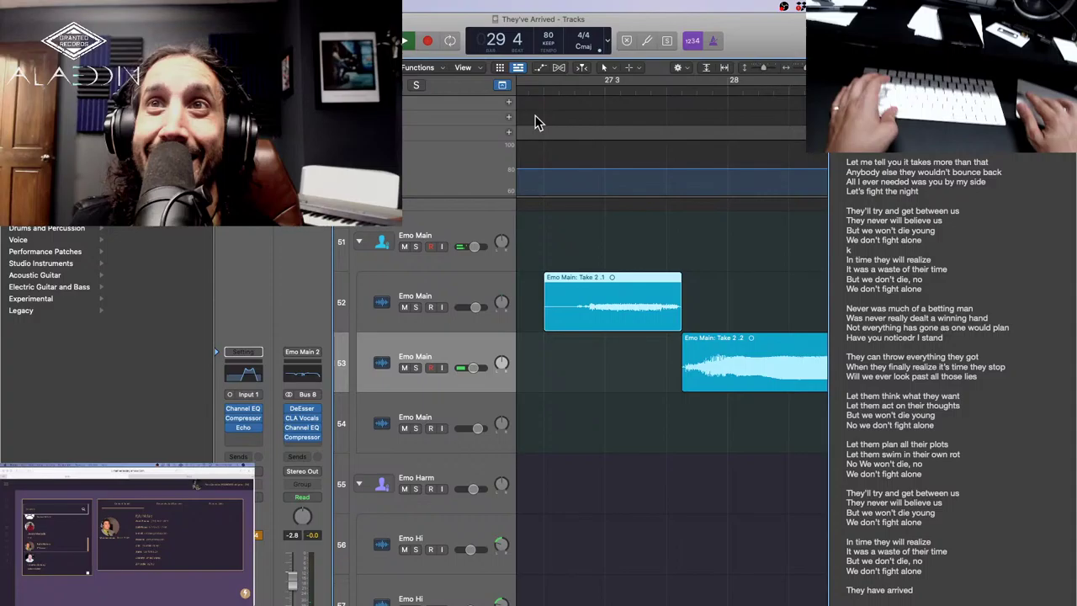
pyautogui.press('super+Left')
pyautogui.press('super+Left')
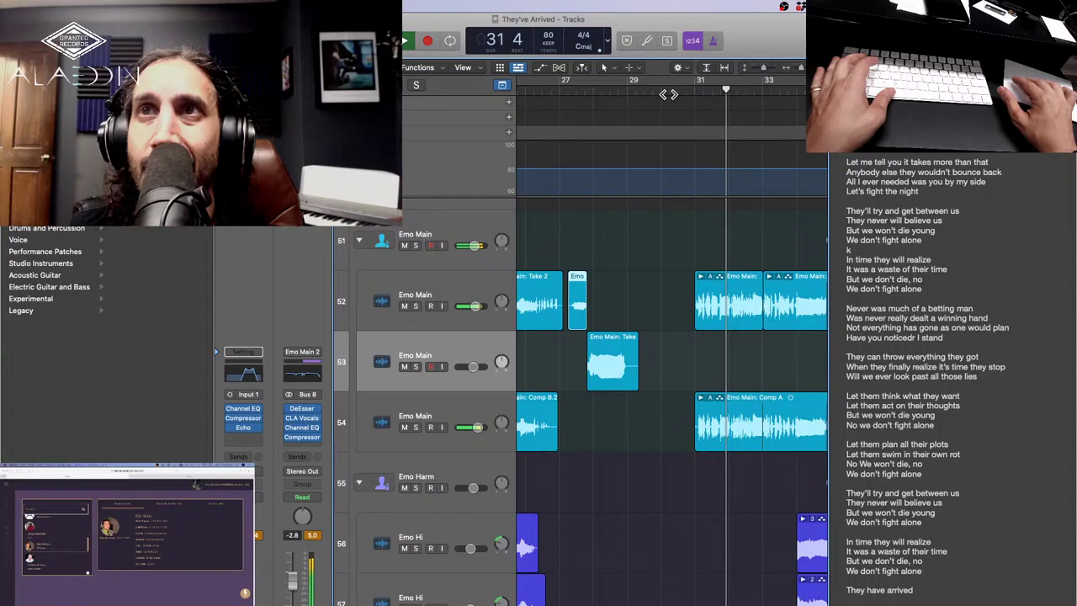
# Record repeated new takes on Emo Main track 52 over the phrase from bar 31, bringing up the console mixer along the way.
pyautogui.press('Up')
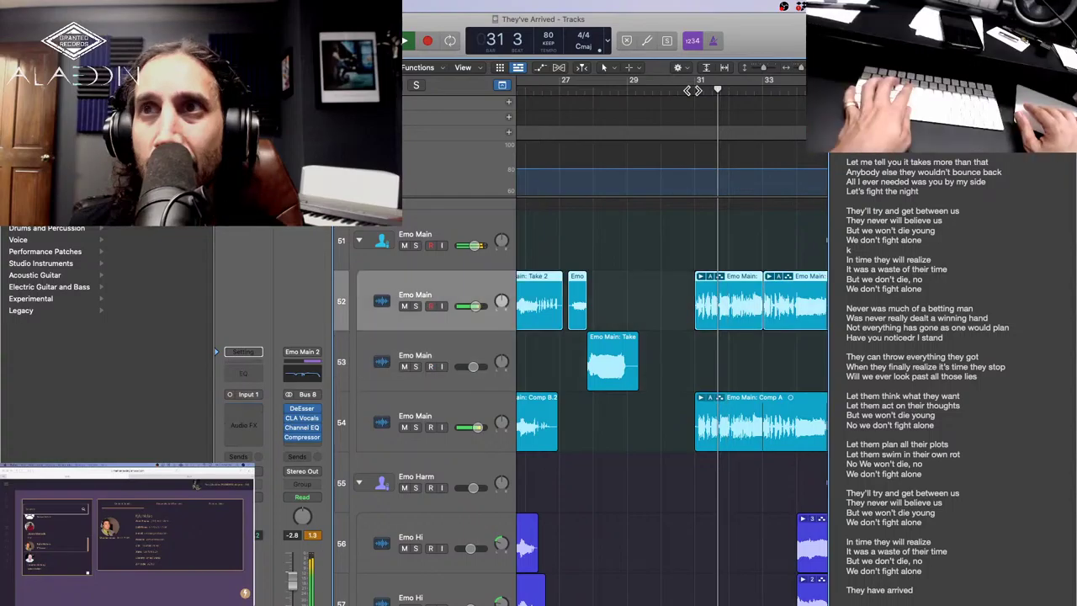
pyautogui.press('r')
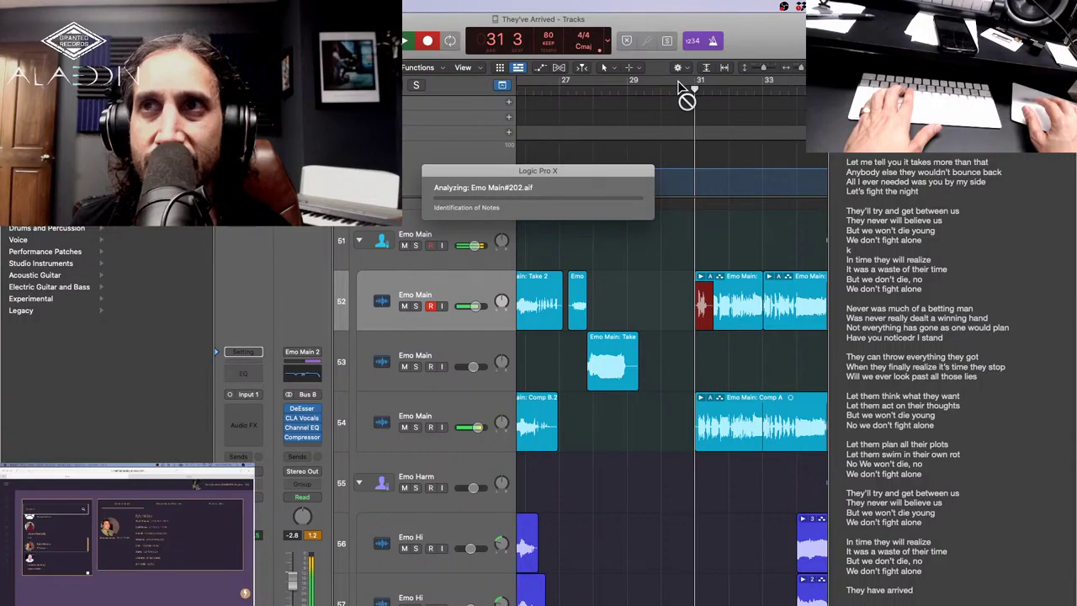
pyautogui.press('super+Tab')
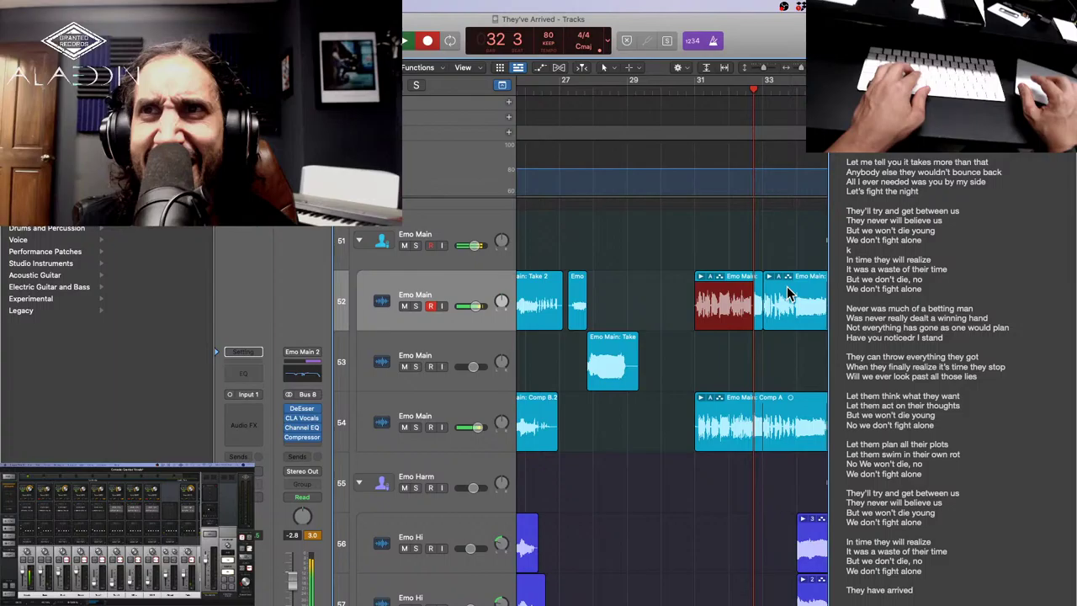
pyautogui.press('space')
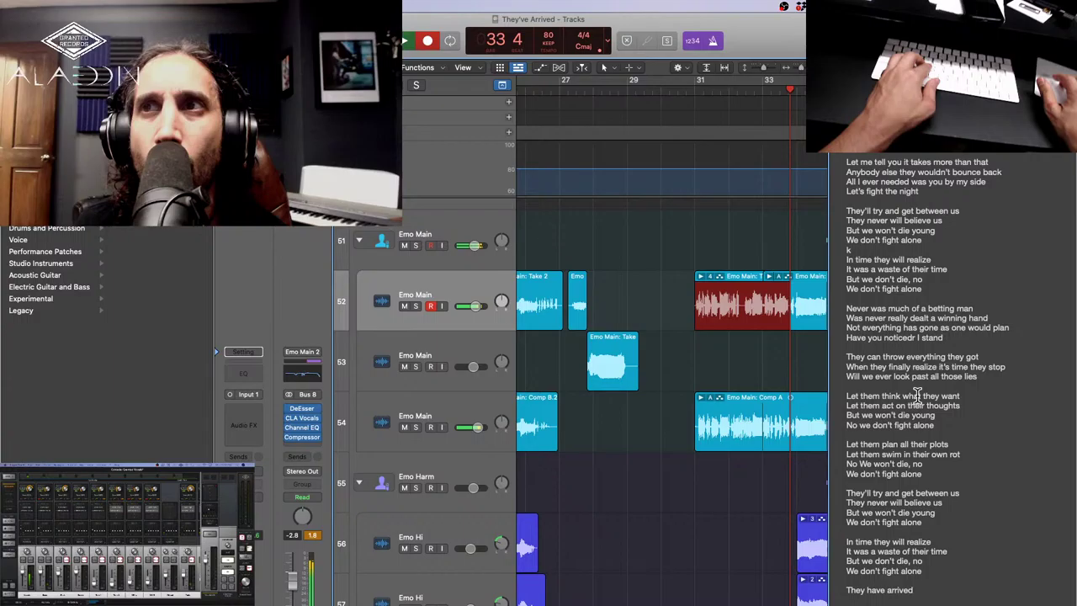
pyautogui.press('space')
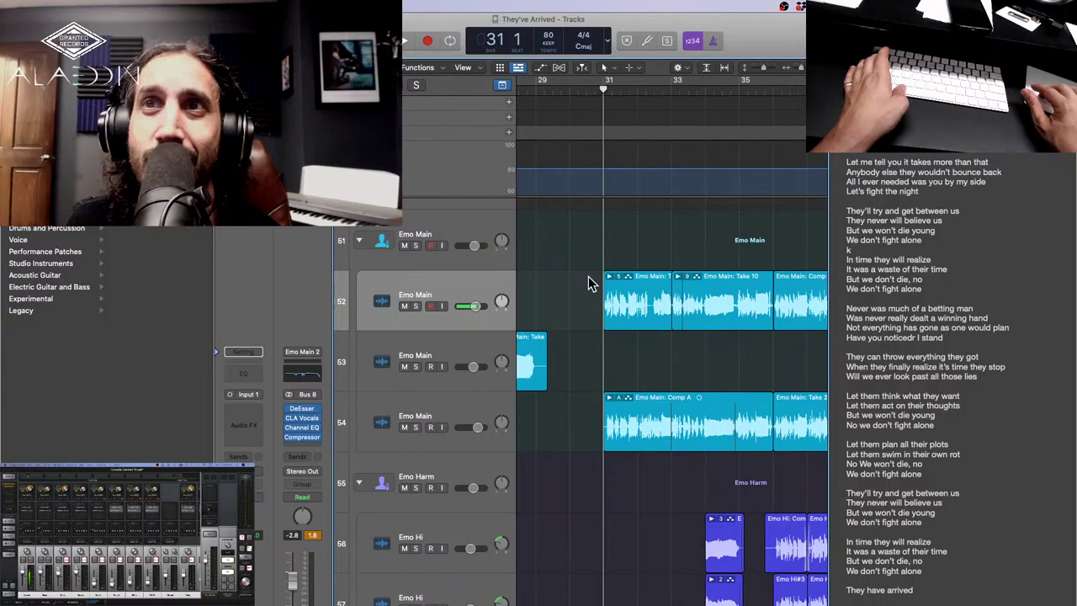
# Comp about two beats of Take 5 from bar 32 into the Take 6 phrase on track 52, fine-tune its start and play the comp.
pyautogui.press('z')
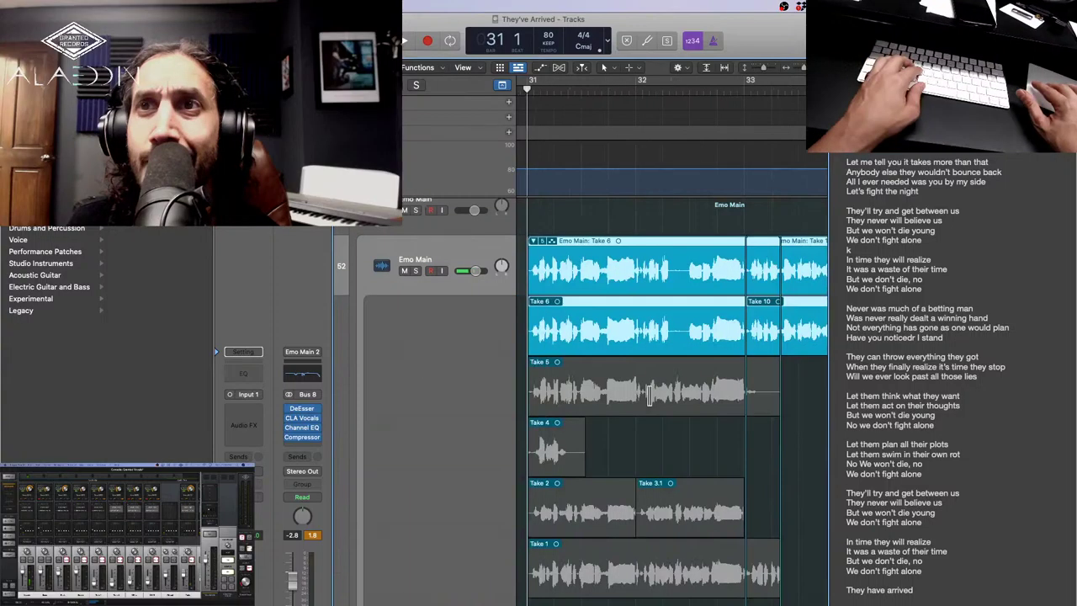
pyautogui.moveTo(650, 396); pyautogui.dragTo(701, 402)
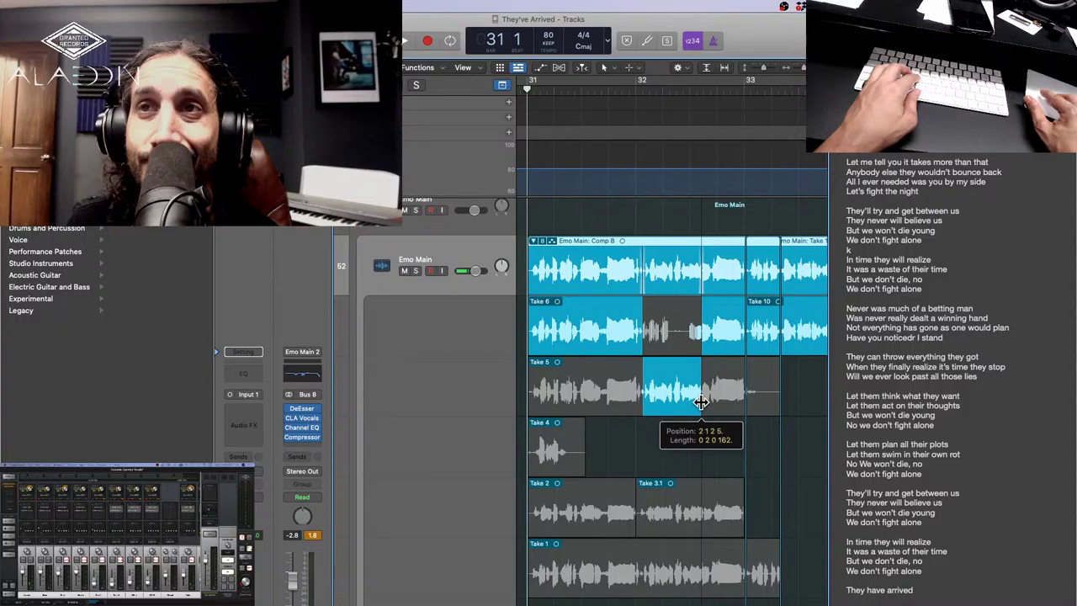
pyautogui.scroll(3, 701, 402)
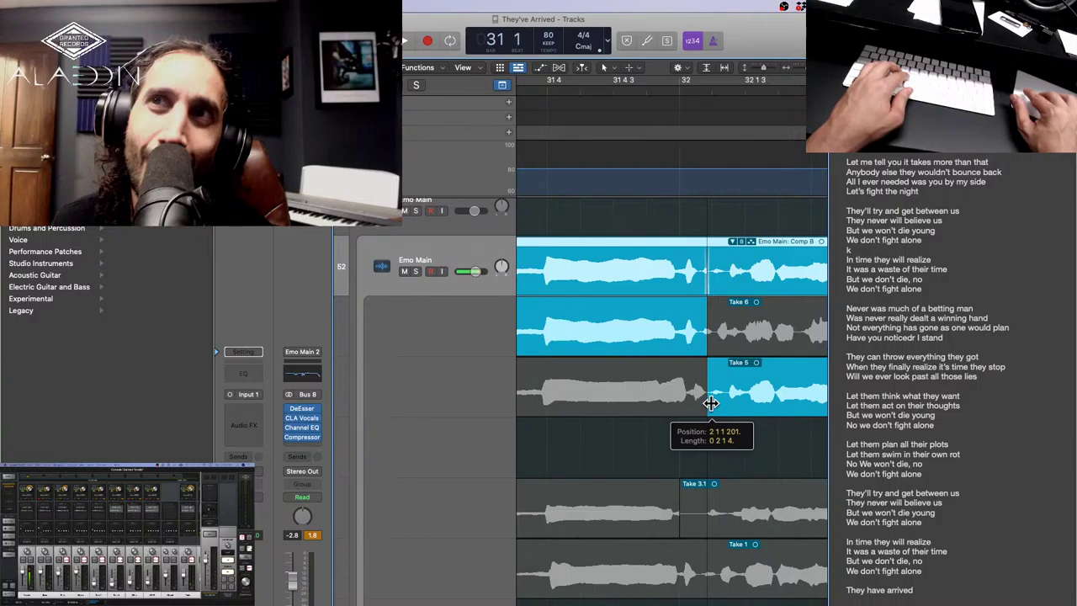
pyautogui.moveTo(711, 404); pyautogui.dragTo(711, 403)
pyautogui.press('cmd+Left')
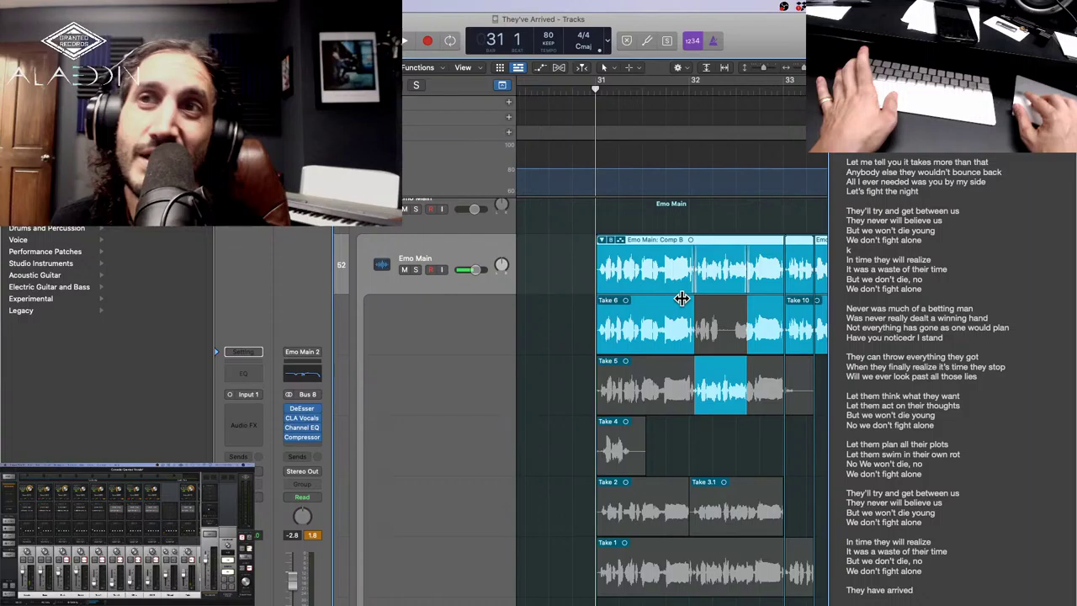
pyautogui.press('cmd+Right')
pyautogui.press('space')
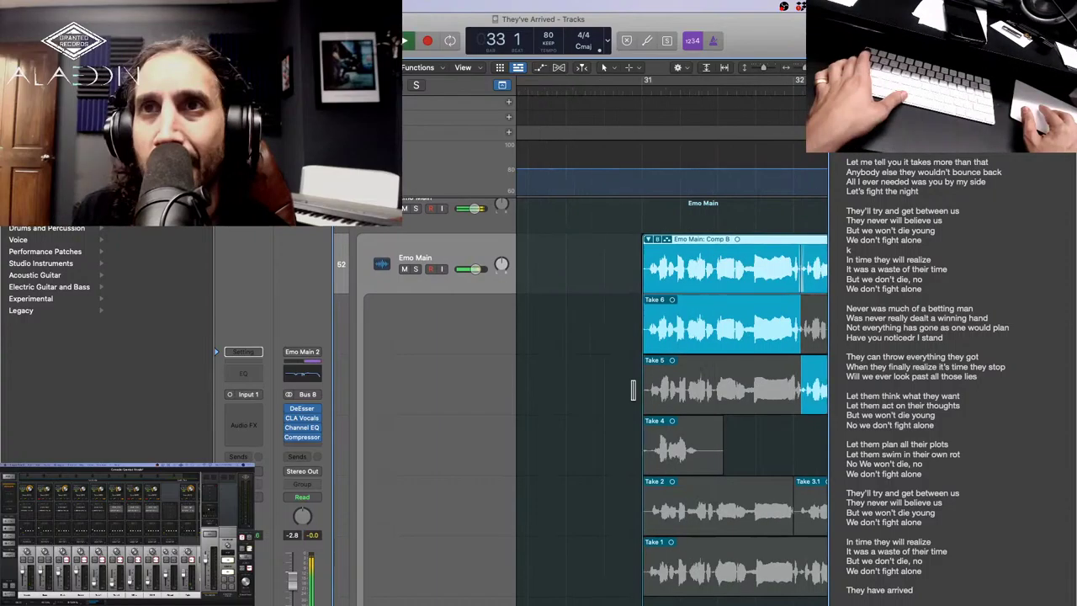
# Comp the opening of Take 5 at bar 31 into the Emo Main comp, replay it and solo track 52.
pyautogui.moveTo(645, 389); pyautogui.dragTo(687, 390)
pyautogui.click(655, 91)
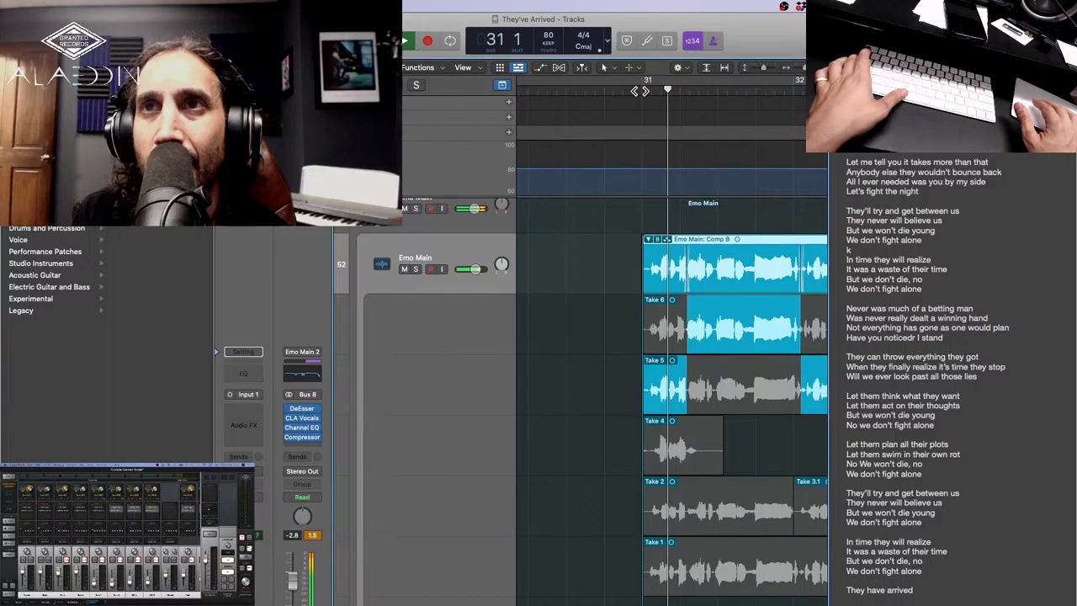
pyautogui.press('s')
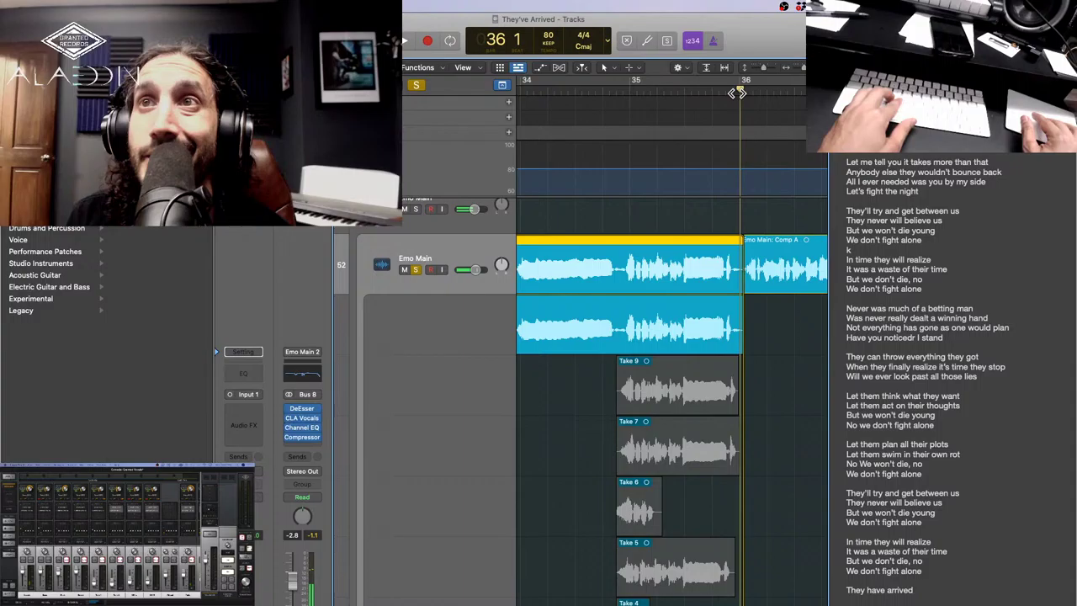
# Record new takes on Emo Main track 52 over the phrases from bars 36, 38 and 40.
pyautogui.press('r')
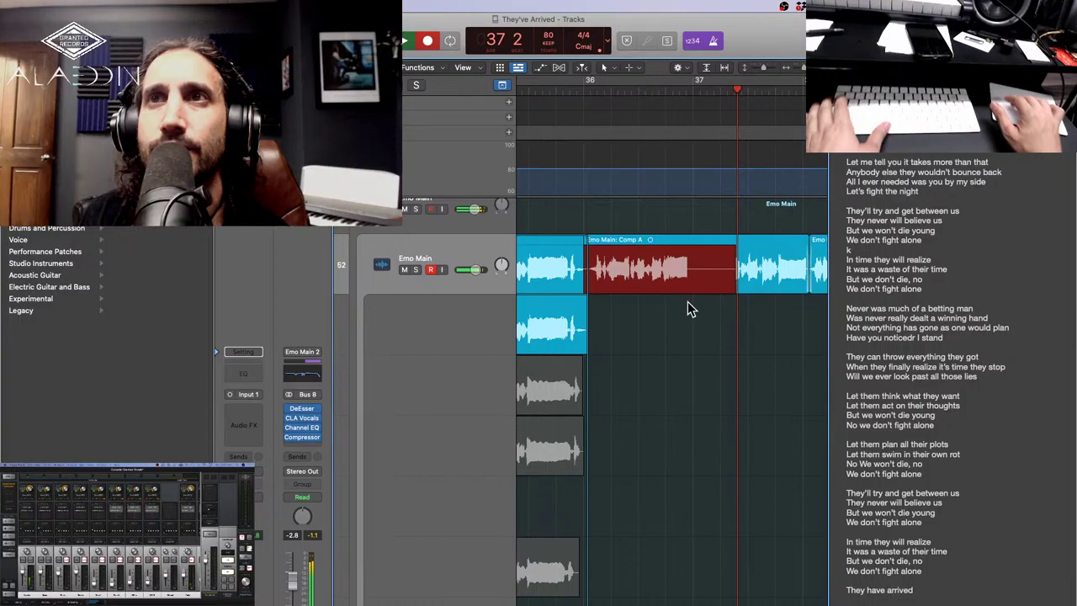
pyautogui.press('space')
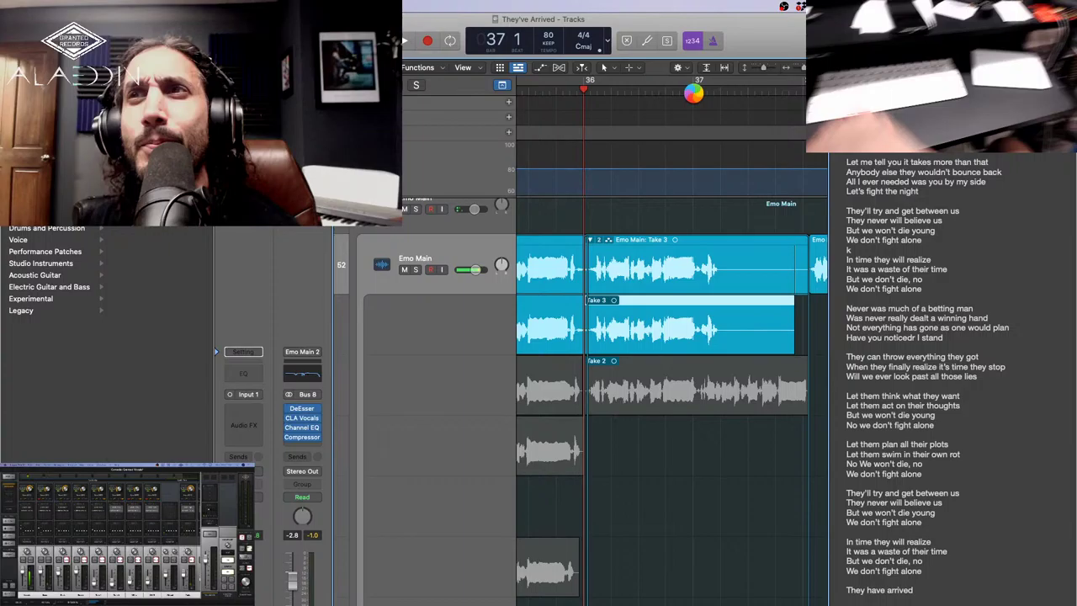
pyautogui.press('r')
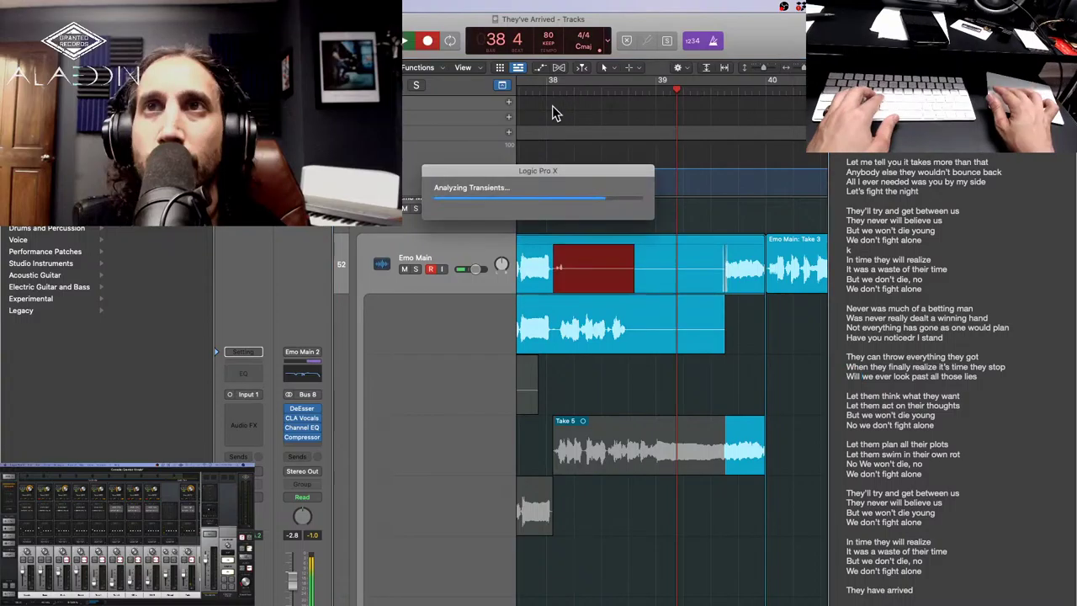
pyautogui.press('space')
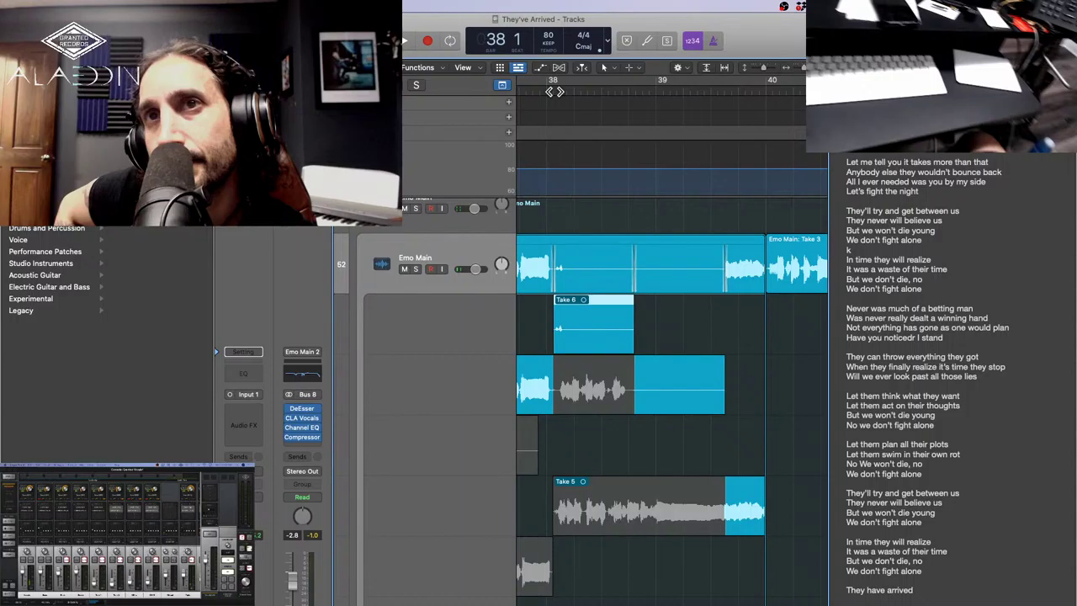
pyautogui.press('r')
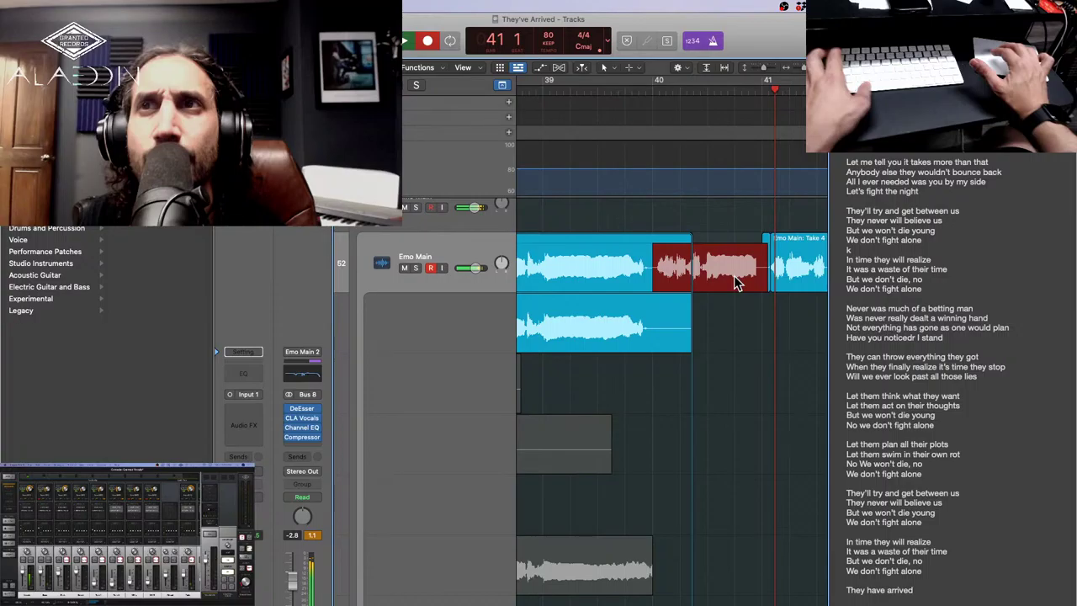
pyautogui.press('space')
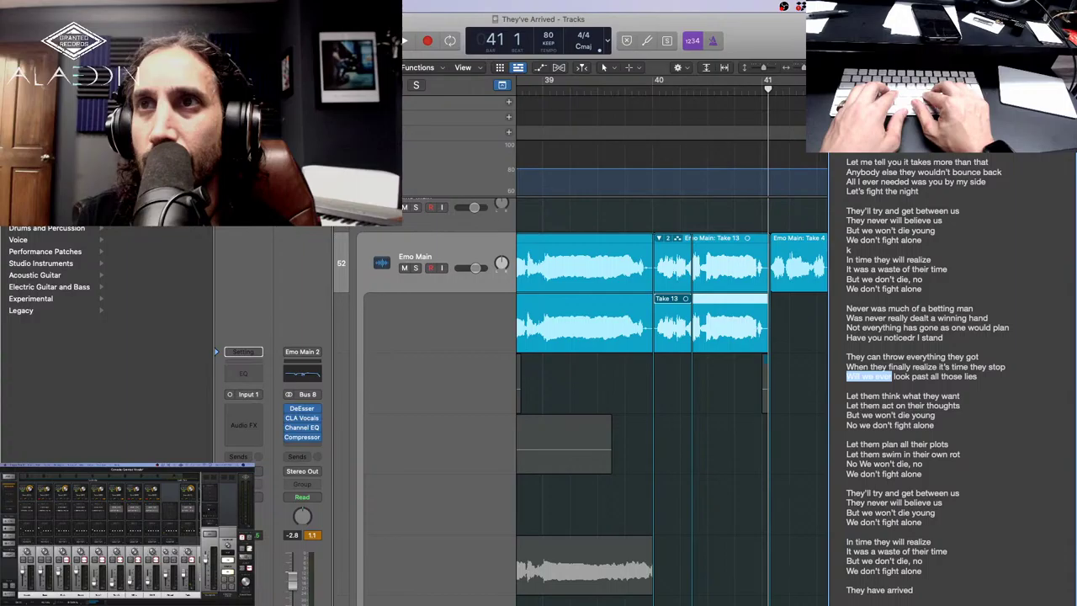
# Change "Will we ever" to "We will never" in the lyrics and add the line "Here comes the night" below it.
pyautogui.write('We will never')
pyautogui.press('super+Right')
pyautogui.press('Return')
pyautogui.write('Here')
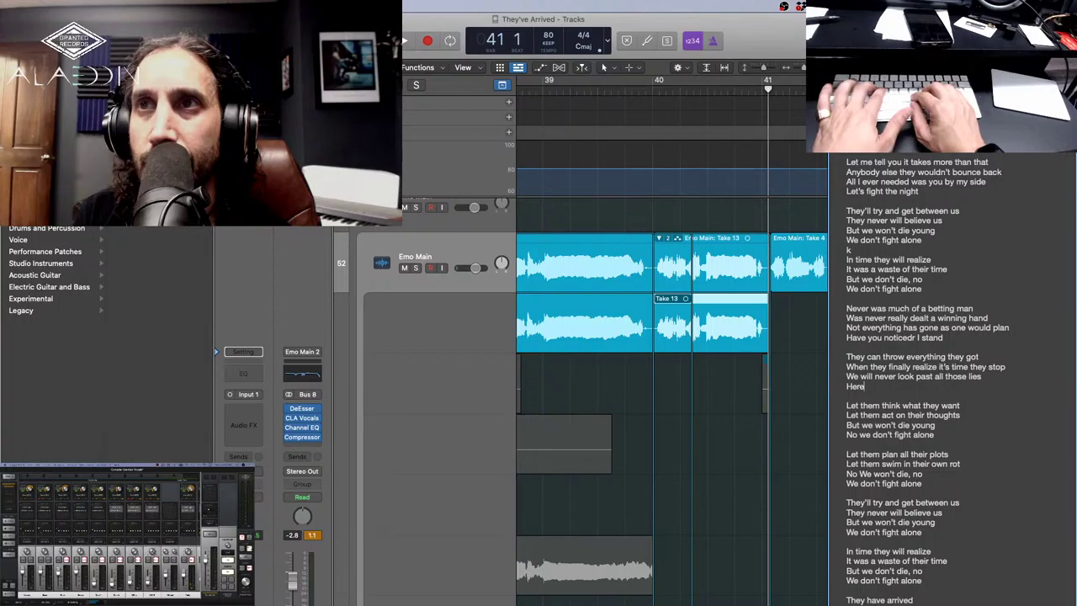
pyautogui.write(' comes the night')
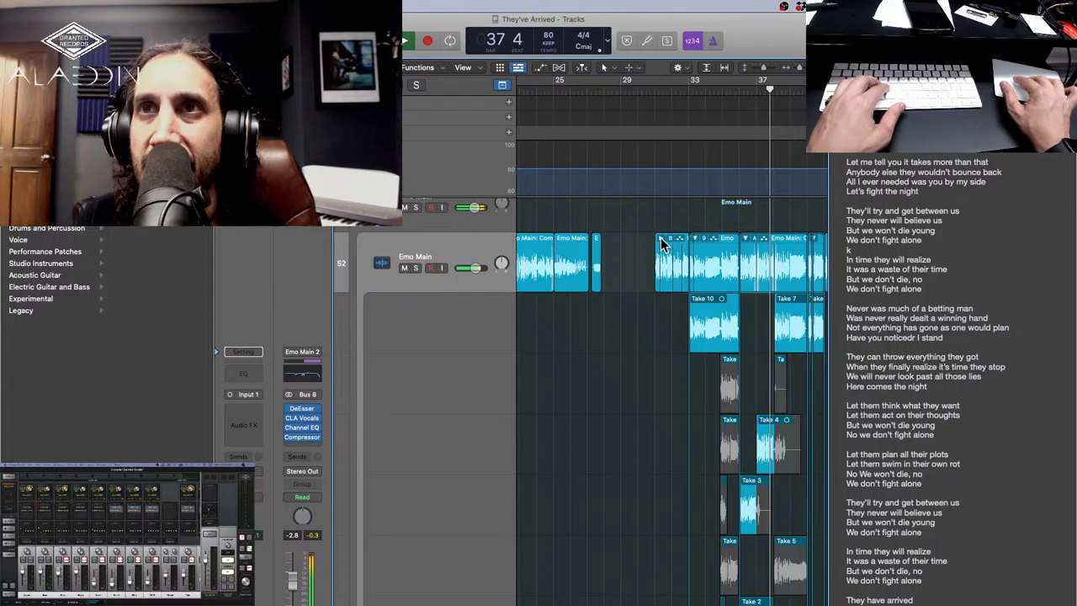
# Collapse the take folder at bar 31 on track 52 and record a take on Emo Main track 54 from bar 31 to 41.
pyautogui.click(660, 239)
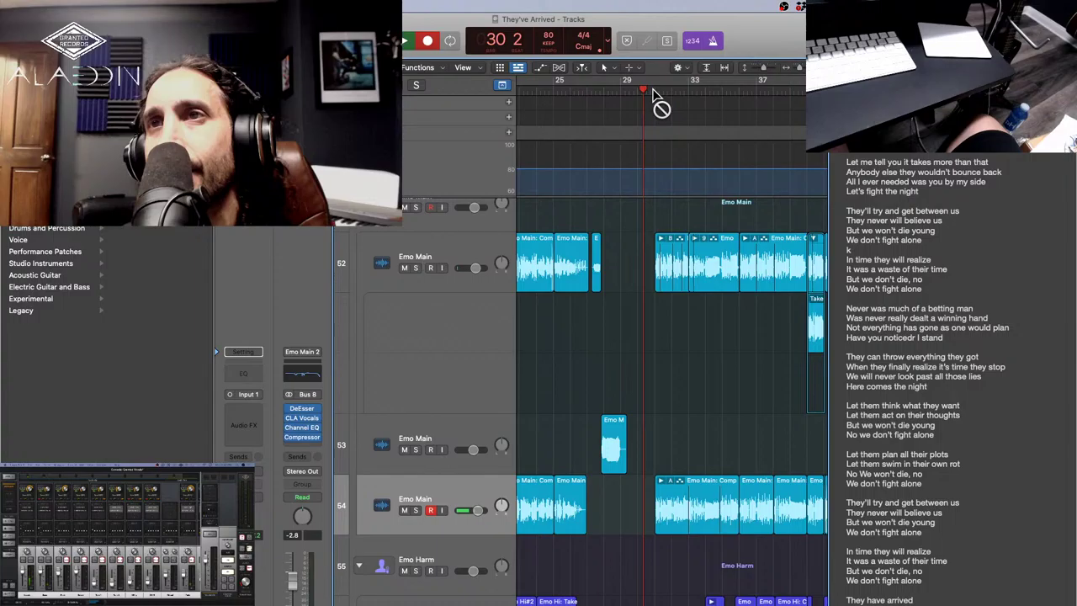
pyautogui.click(655, 90)
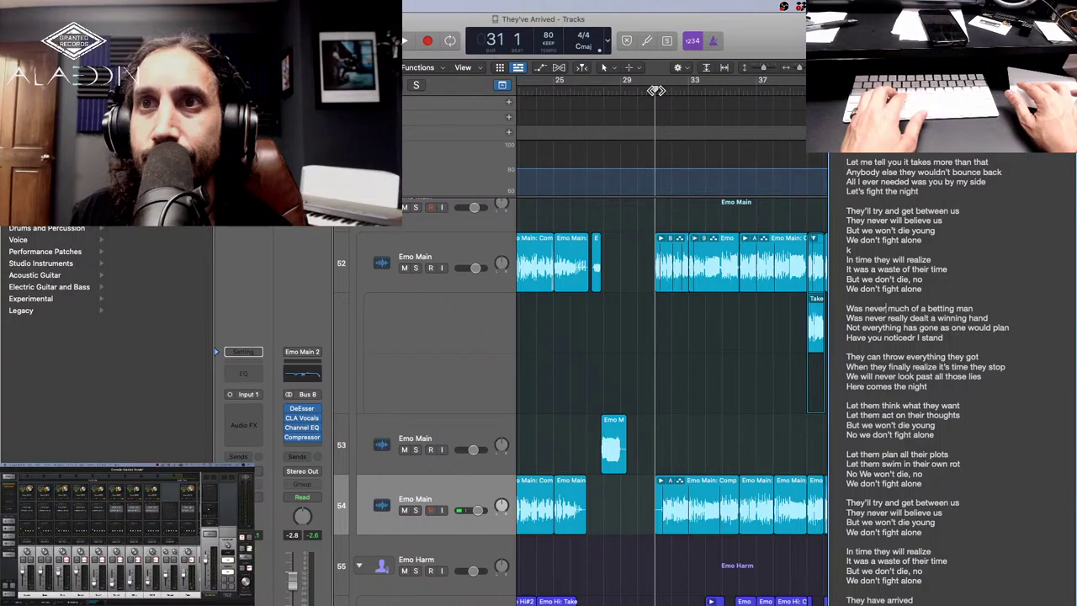
pyautogui.press('r')
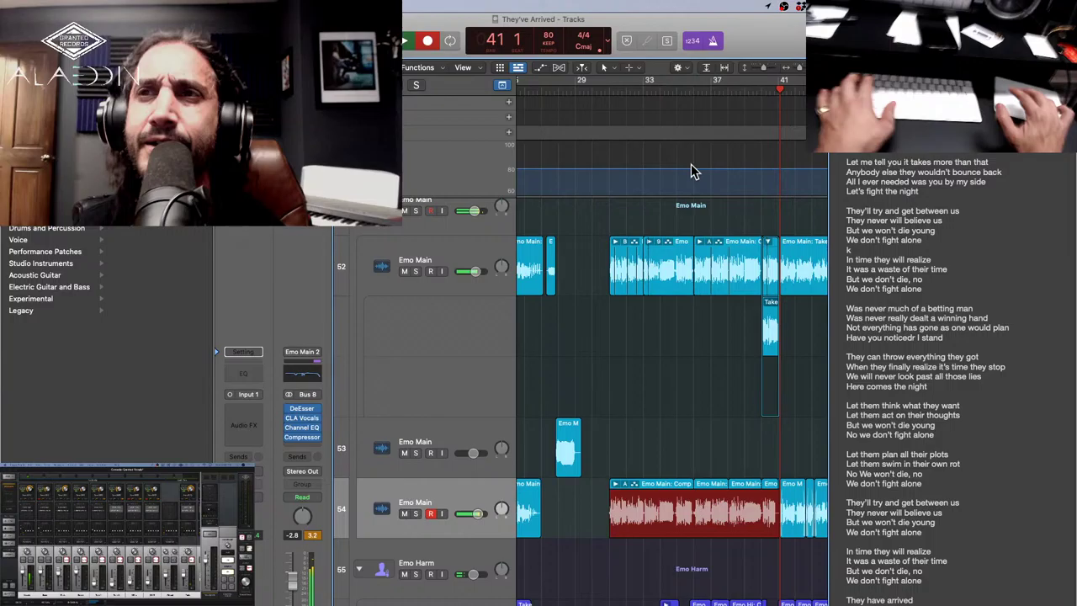
pyautogui.press('space')
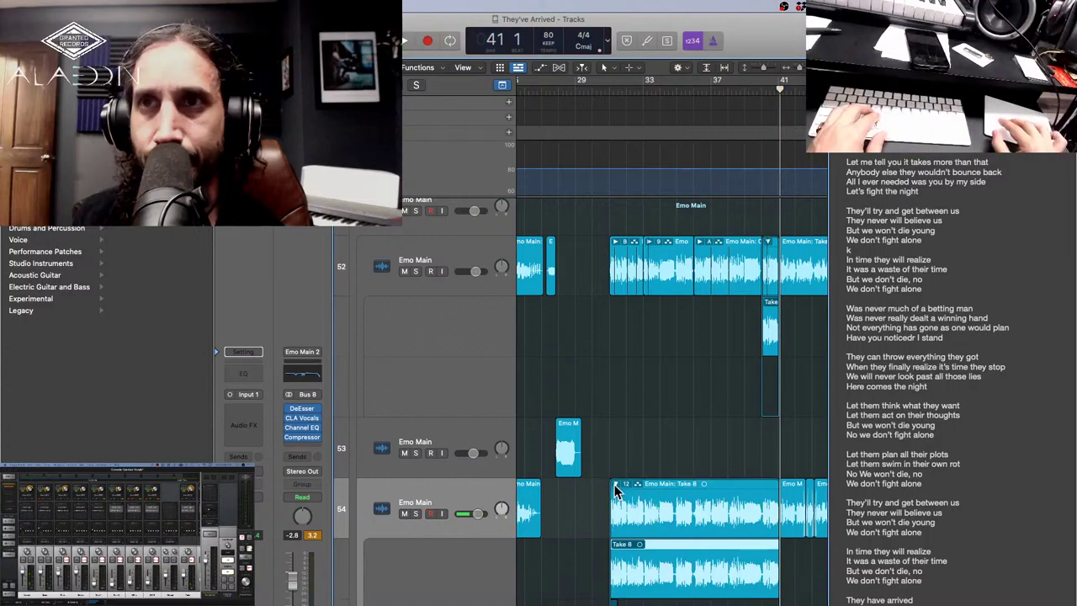
# Flatten the bar 31 take folder on track 54 to a single take and move the playhead to bar 33.
pyautogui.click(617, 485)
pyautogui.click(664, 602)
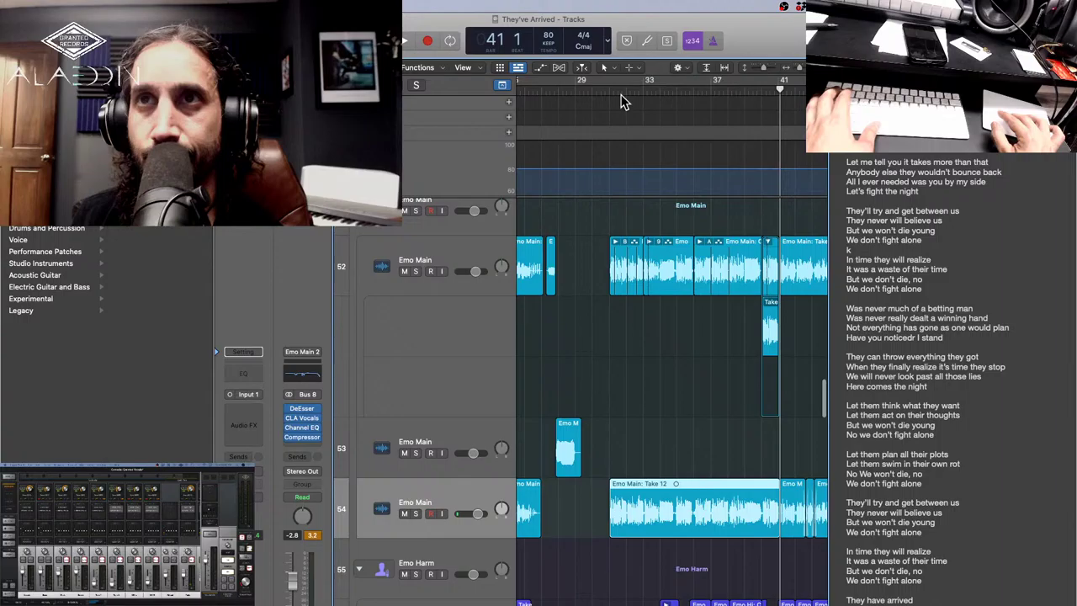
pyautogui.click(622, 101)
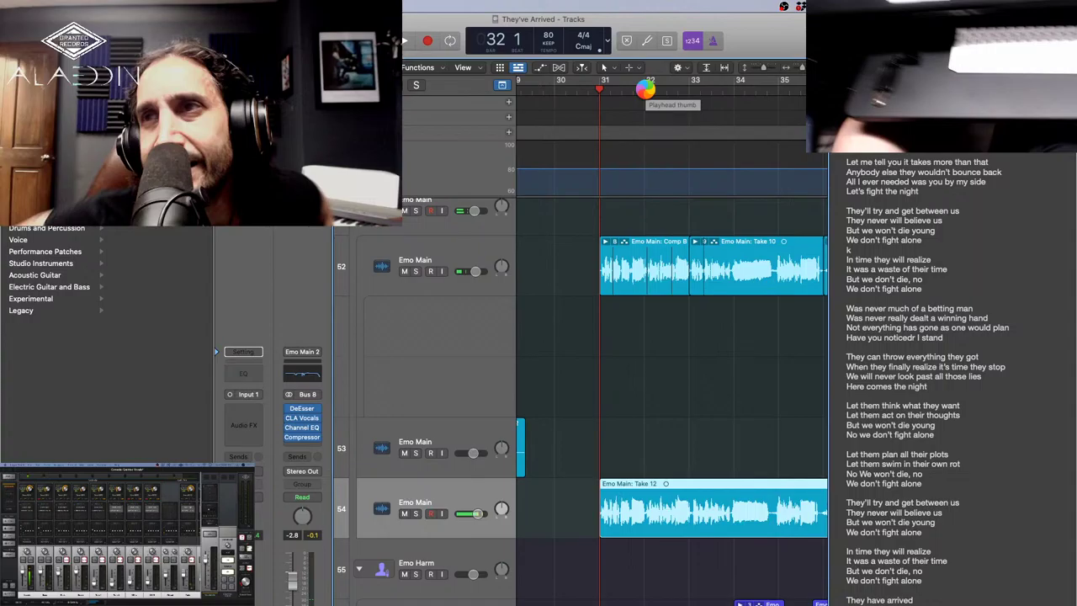
pyautogui.moveTo(645, 90); pyautogui.dragTo(693, 89)
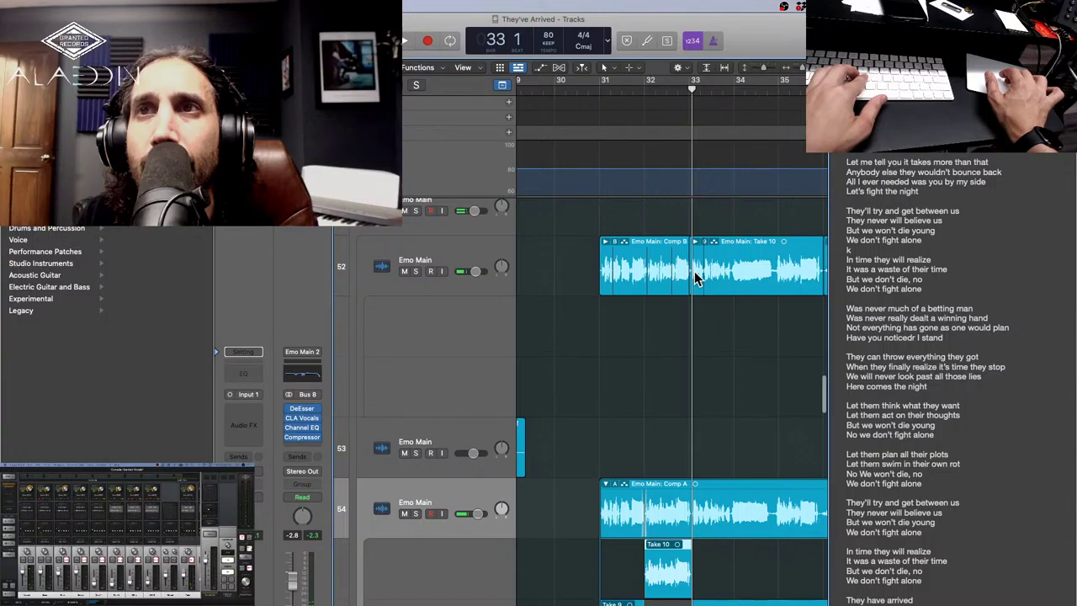
# Flatten the Take 10 folder at bar 33 on track 52 and trim the overlapping region's end back to about bar 33.
pyautogui.click(701, 242)
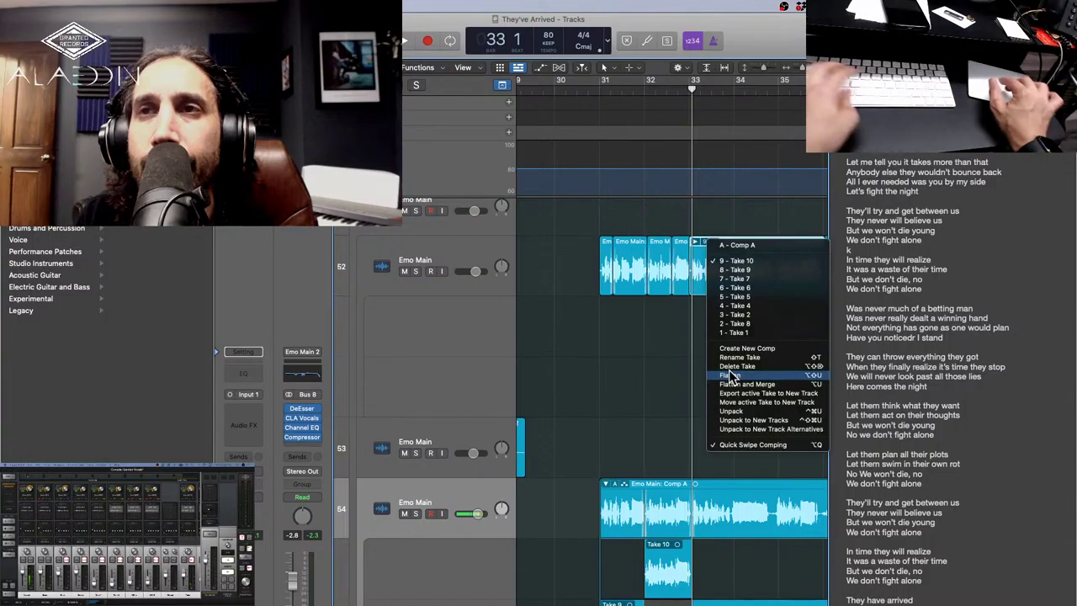
pyautogui.click(731, 376)
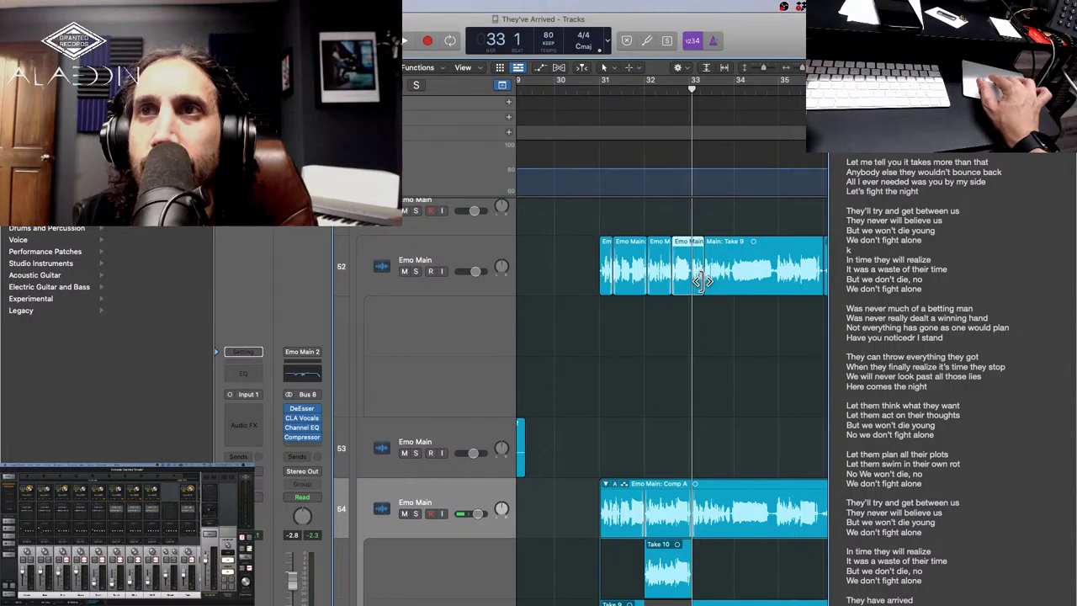
pyautogui.moveTo(700, 281); pyautogui.dragTo(688, 291)
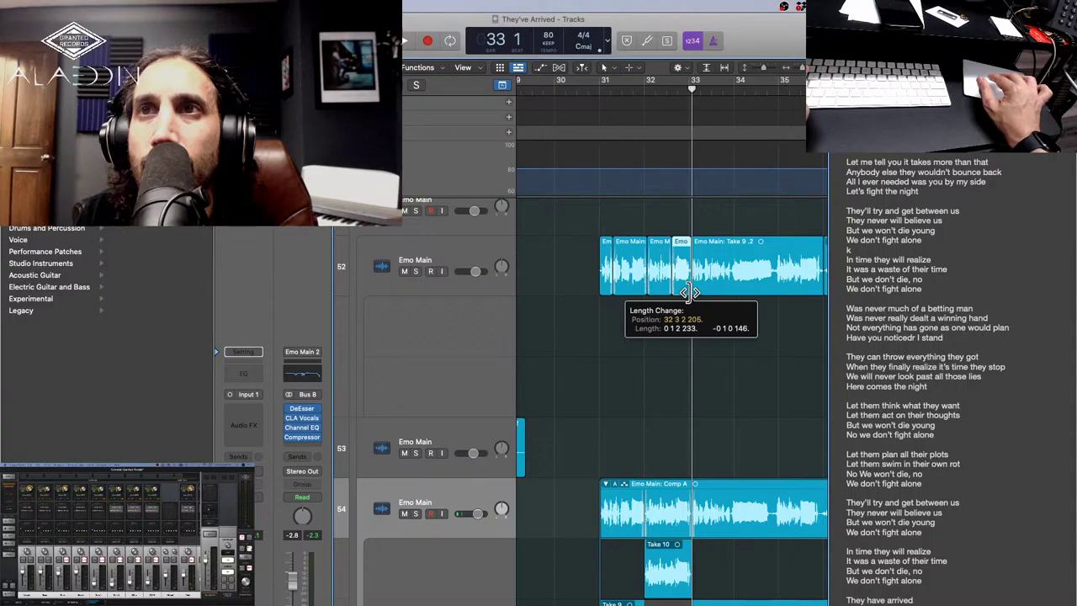
# Audition the edit point at bar 33 with Emo Main track 52 soloed, and turn the solo off again.
pyautogui.press('super+Right')
pyautogui.click(416, 271)
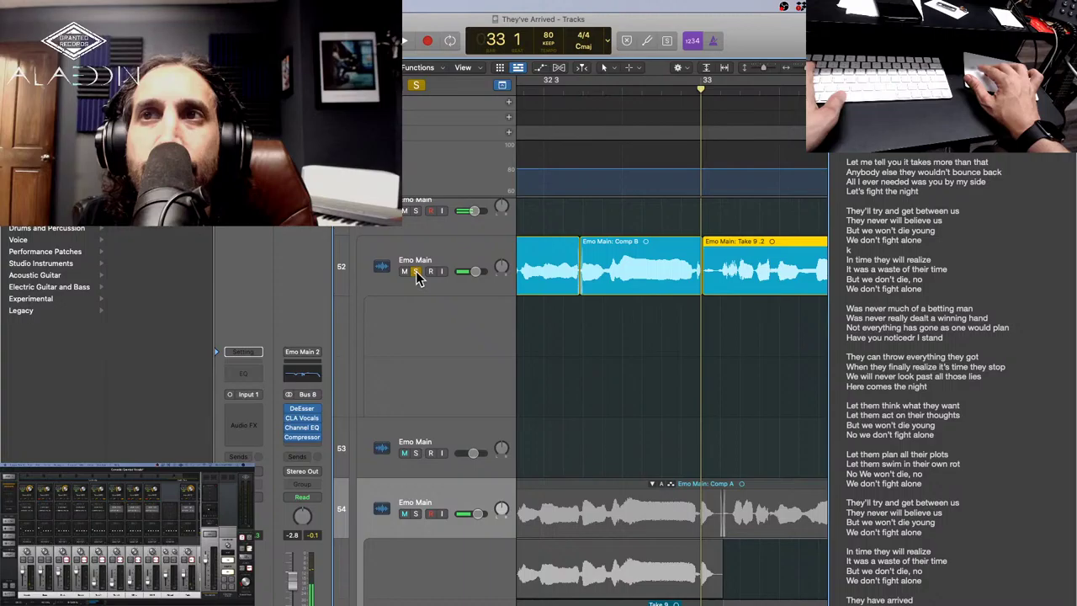
pyautogui.click(416, 271)
# Record and play back takes on Emo Main tracks 54 and 52 over the phrase from bar 33.
pyautogui.press('r')
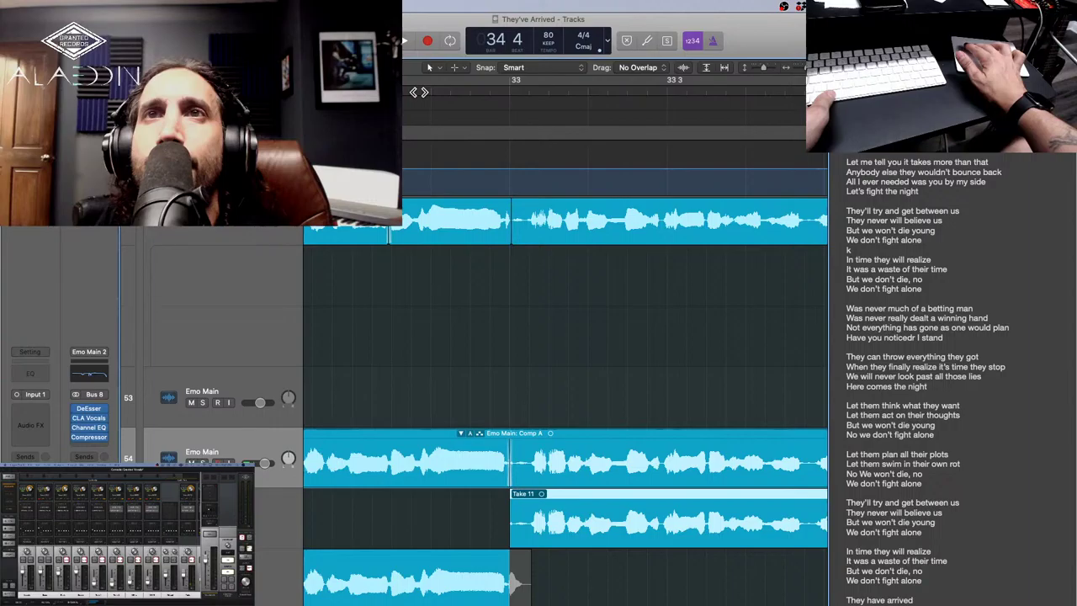
pyautogui.press('space')
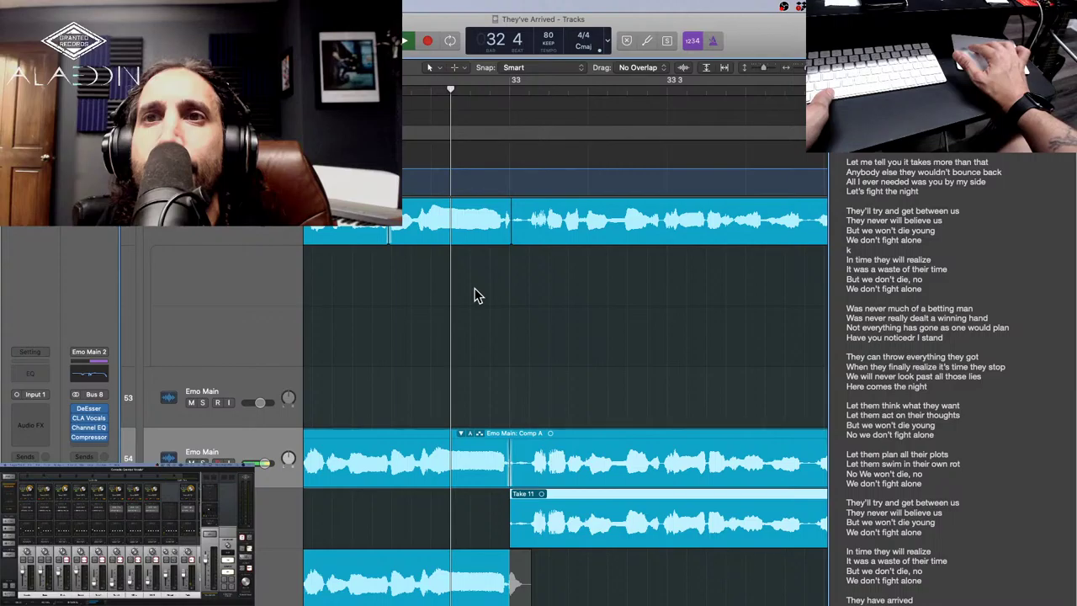
pyautogui.press('r')
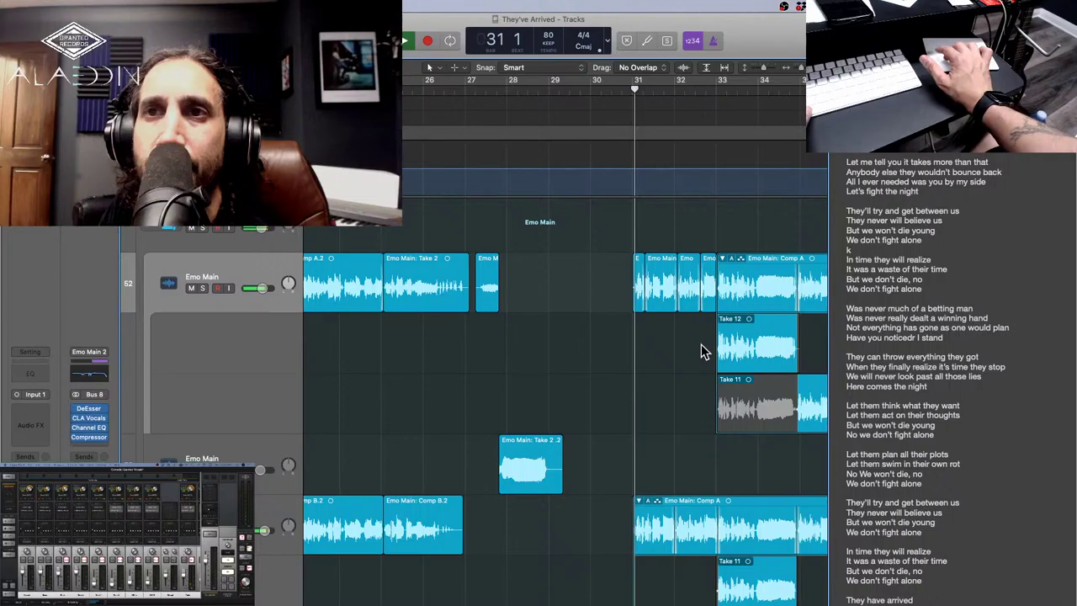
# Play the comp from bar 31 and punch in a new recording on Emo Main track 52 from bar 32.
pyautogui.press('super+Right')
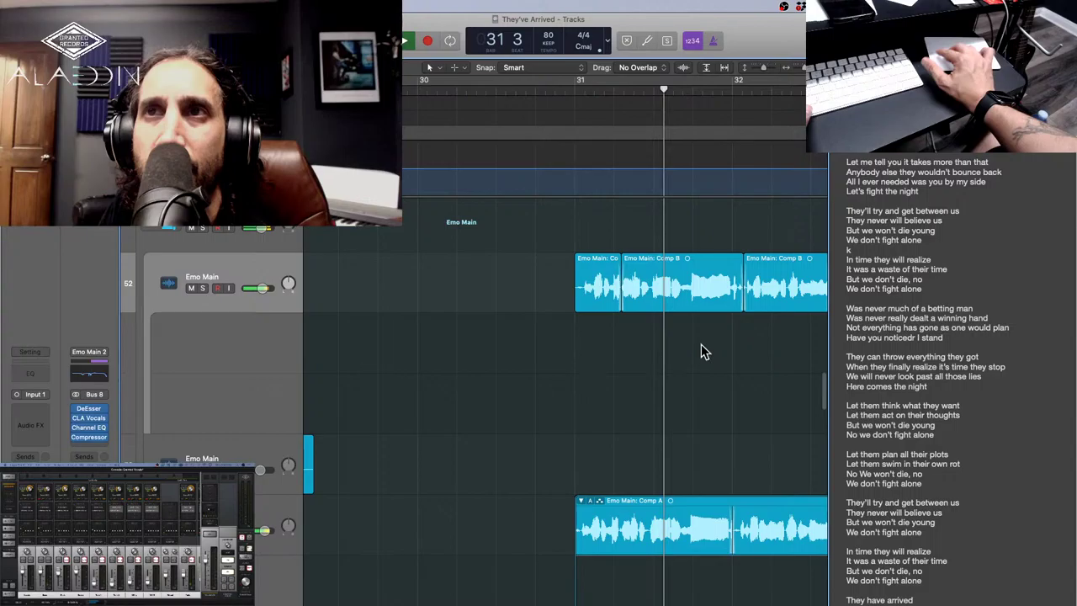
pyautogui.scroll(3, 701, 352)
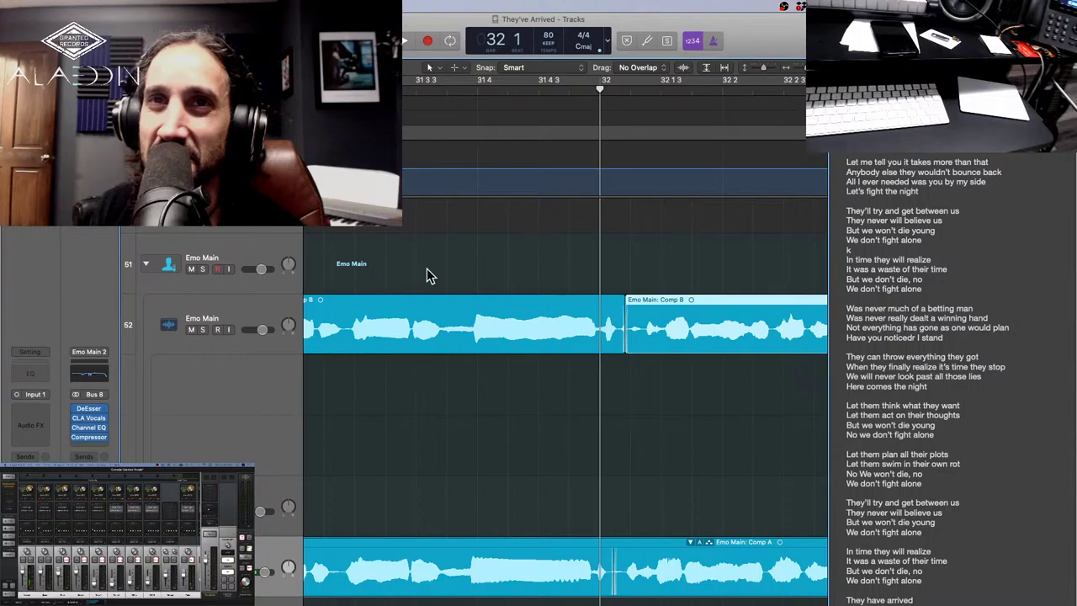
pyautogui.hotkey('alt', 'r')
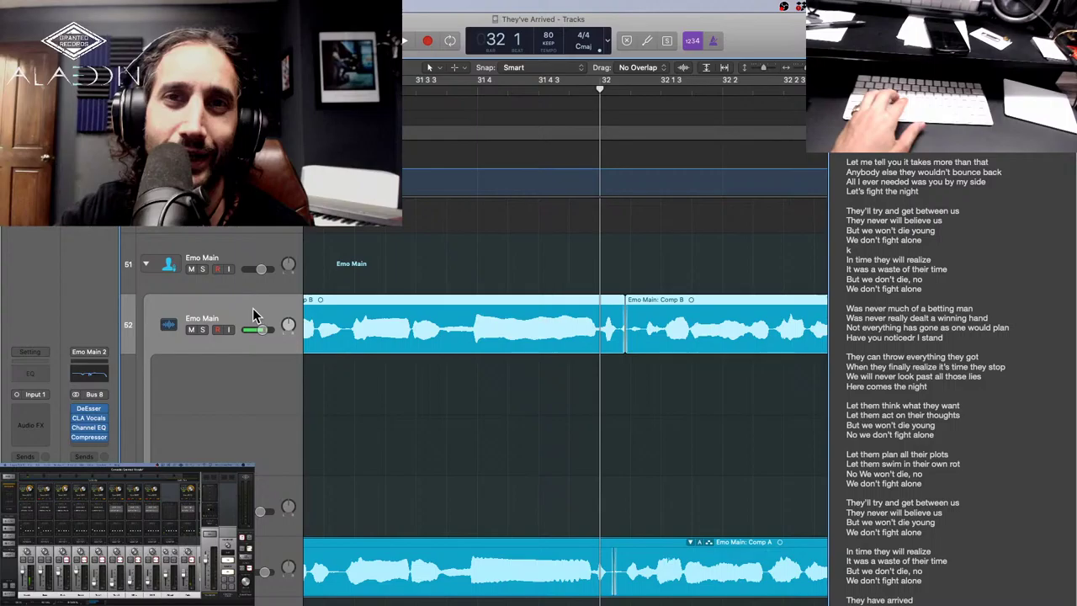
pyautogui.press('r')
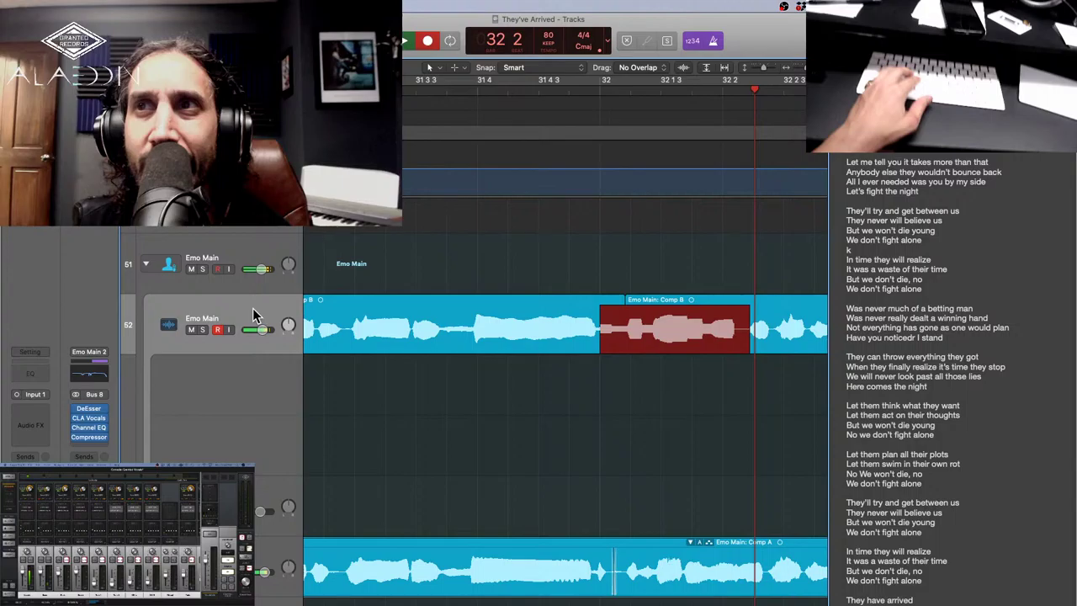
pyautogui.press('space')
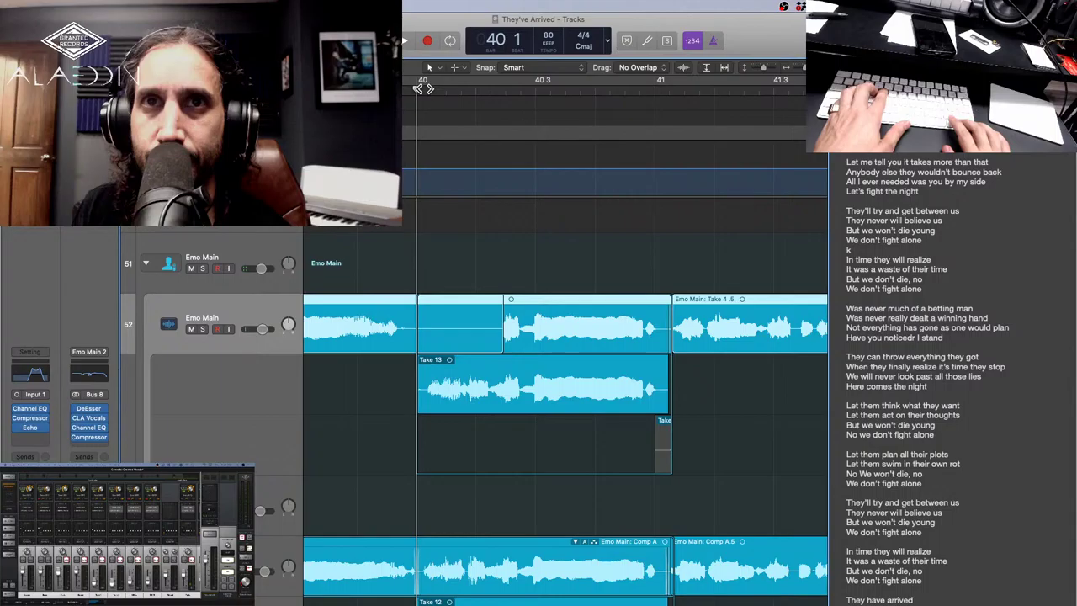
# Undo the last edit on Emo Main track 52 and re-record the phrase from bar 37.
pyautogui.click(497, 337)
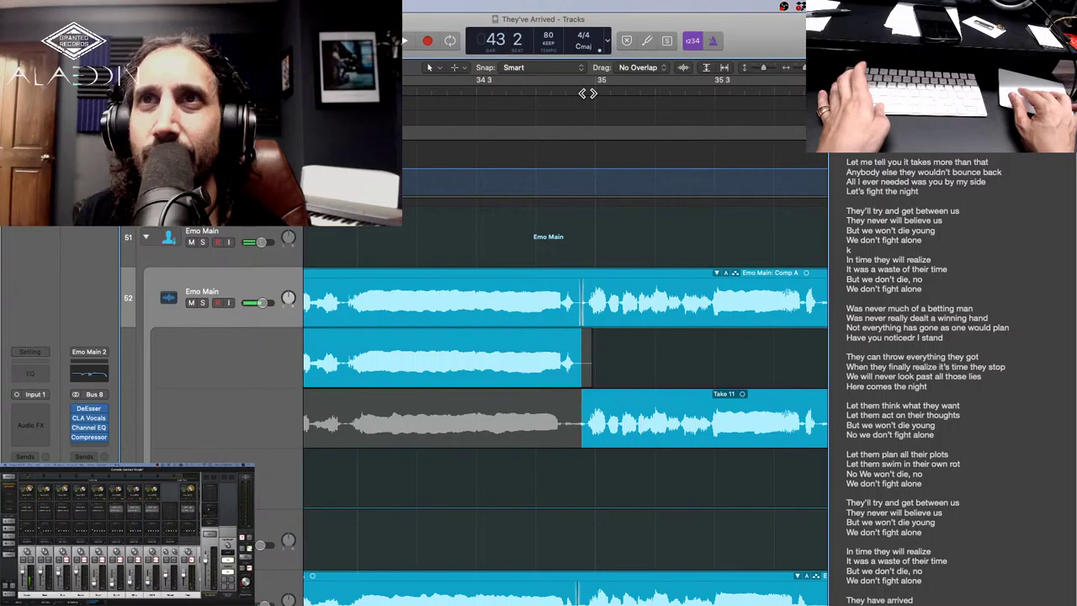
pyautogui.press('super+z')
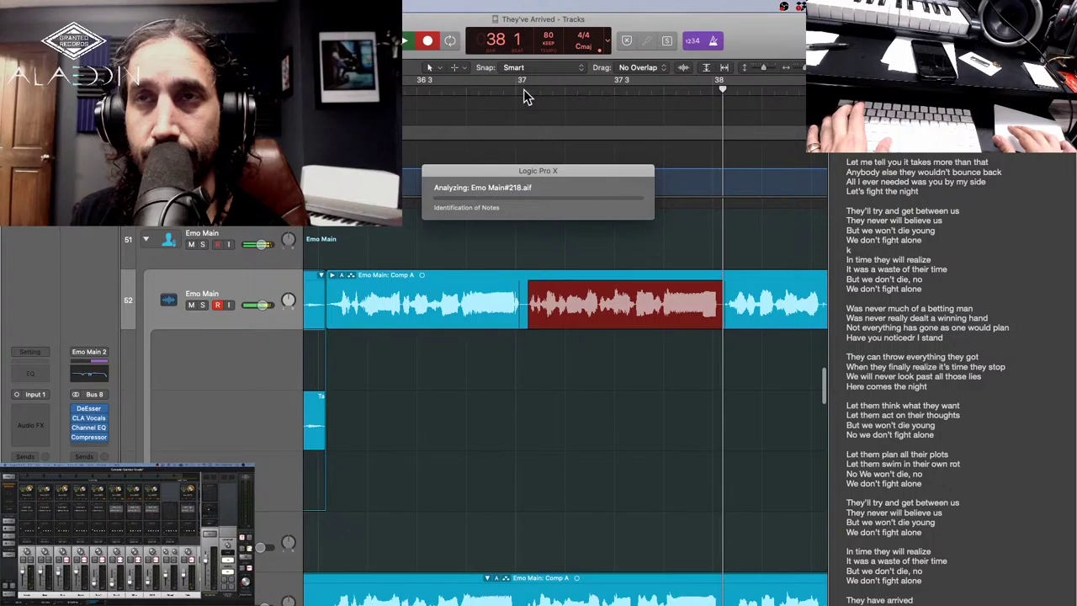
pyautogui.click(516, 89)
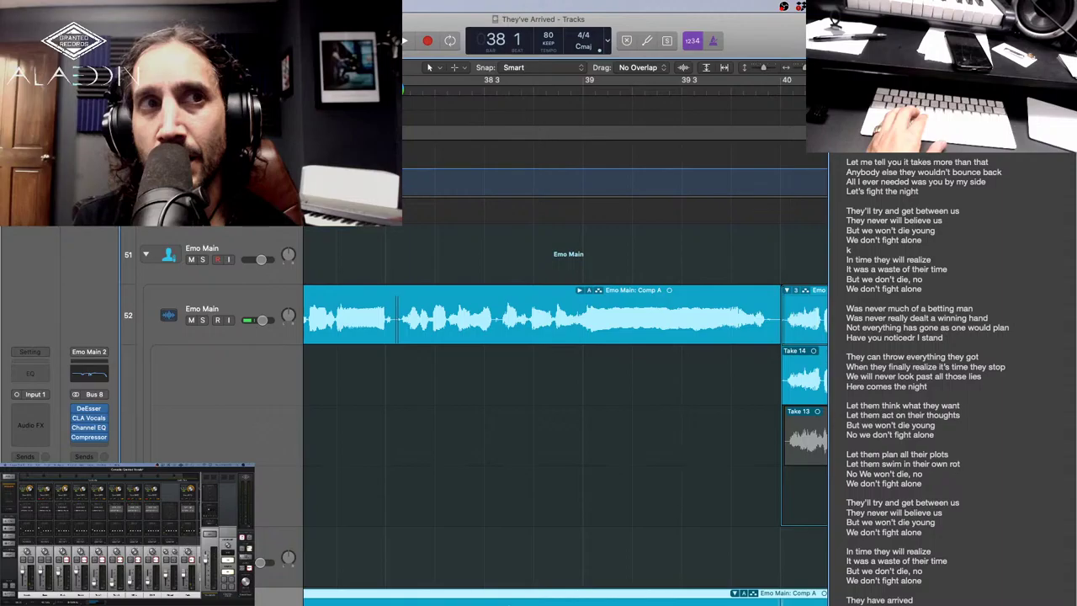
# Record the phrase from bar 38 on Emo Main track 52, and record it in the Emo Harm stack.
pyautogui.press('space')
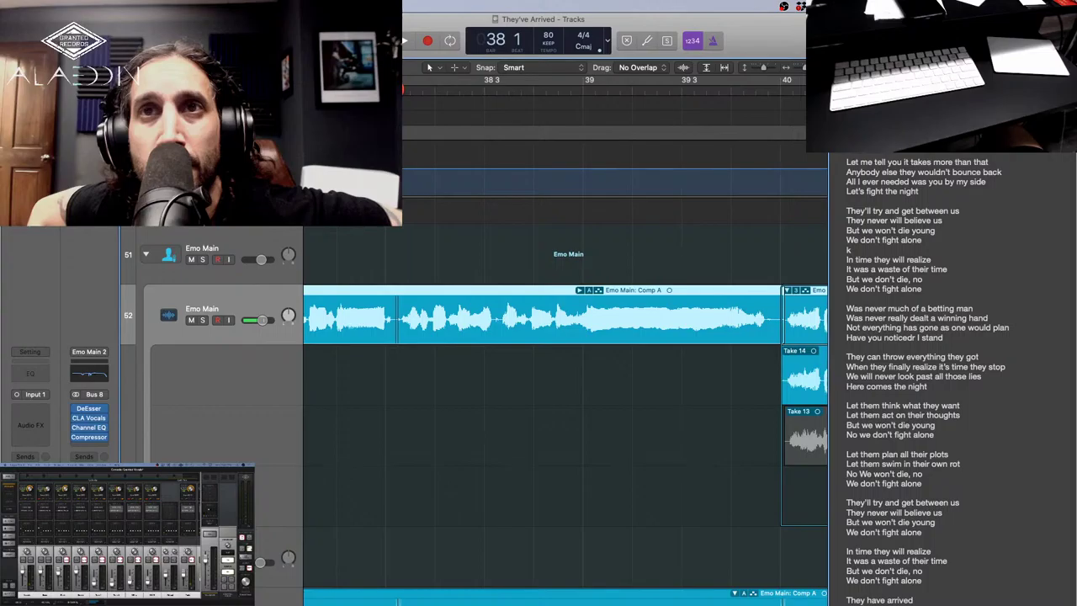
pyautogui.press('r')
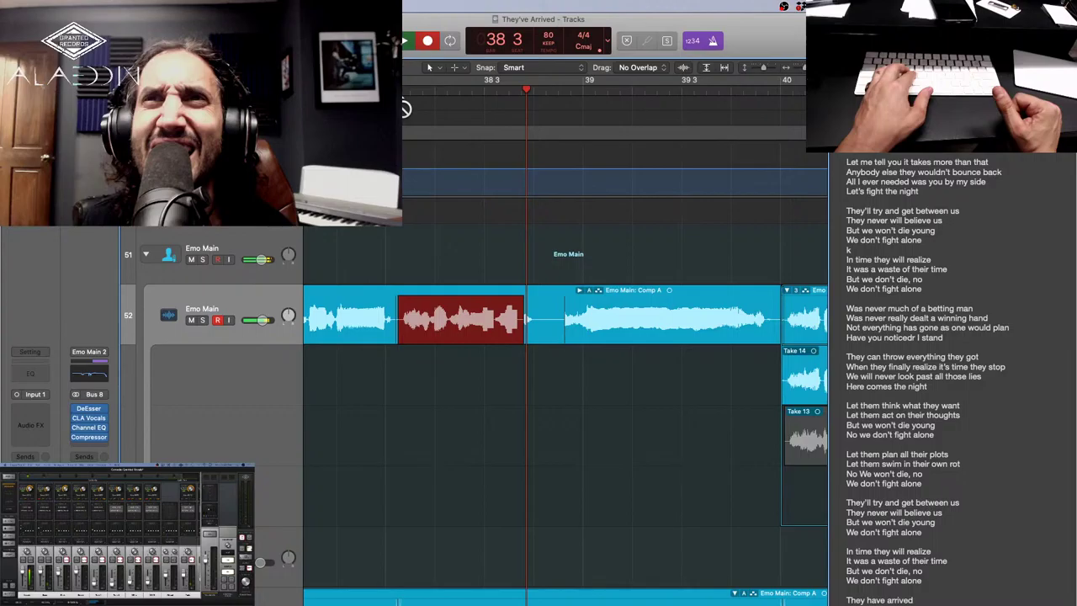
pyautogui.press('space')
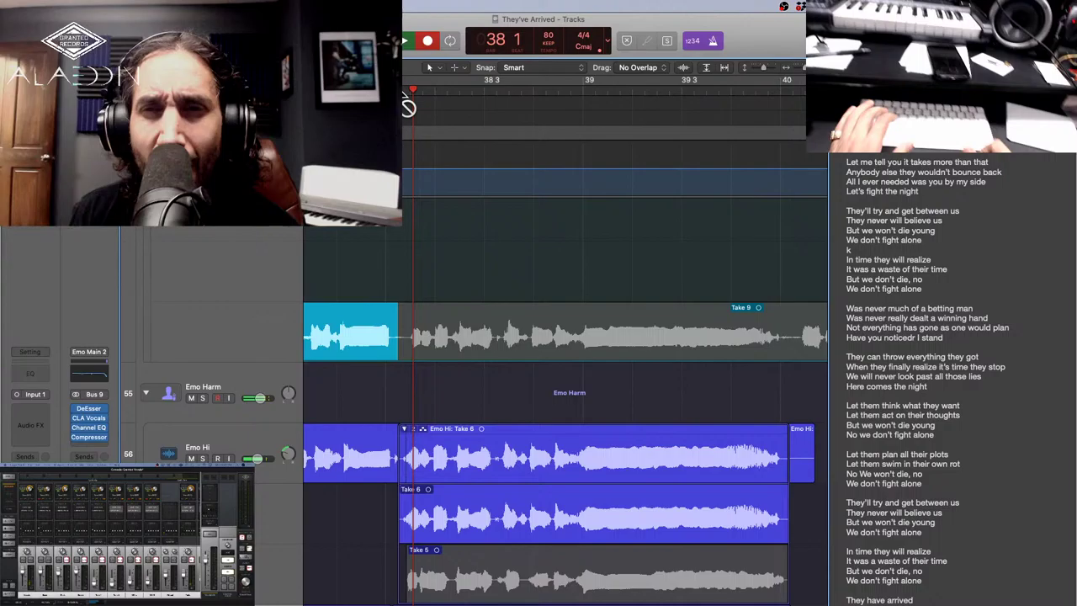
pyautogui.press('space')
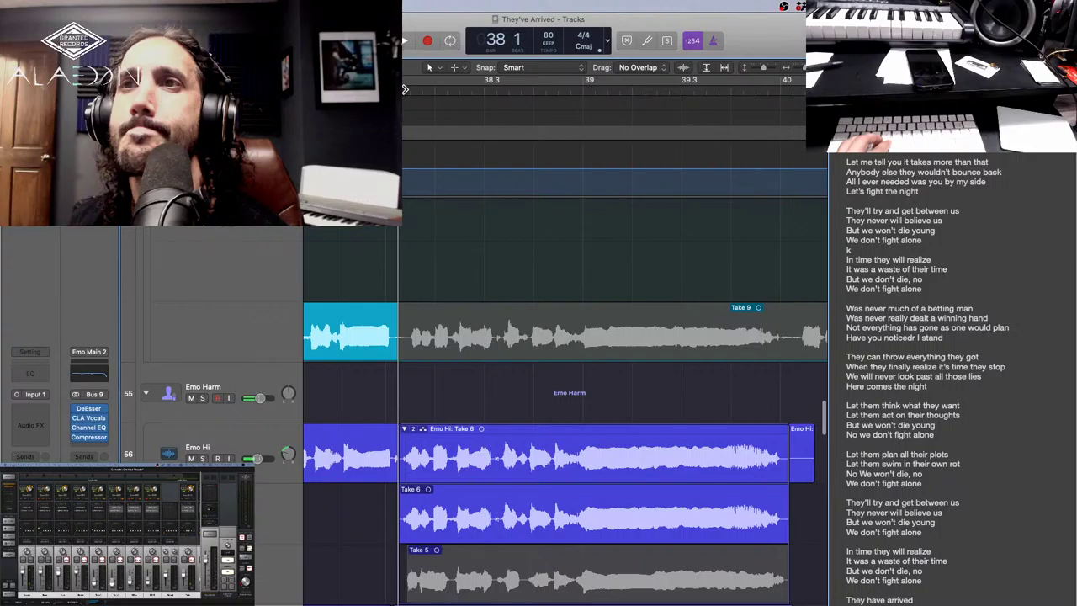
pyautogui.scroll(-5, 563, 404)
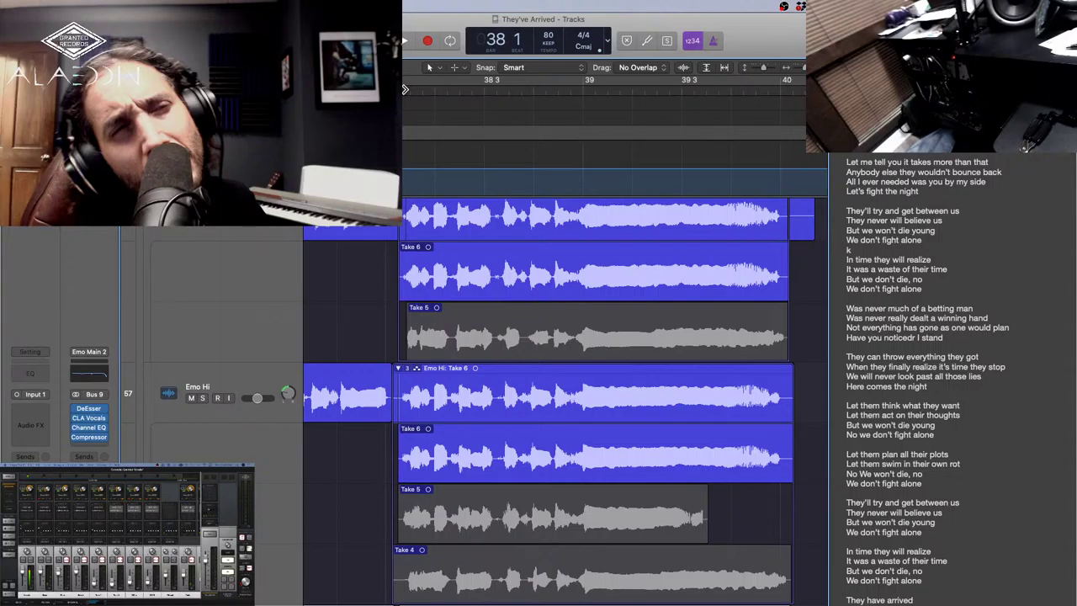
# Record the phrase from bar 38 on the Emo Hi and Emo Lo harmony tracks.
pyautogui.press('r')
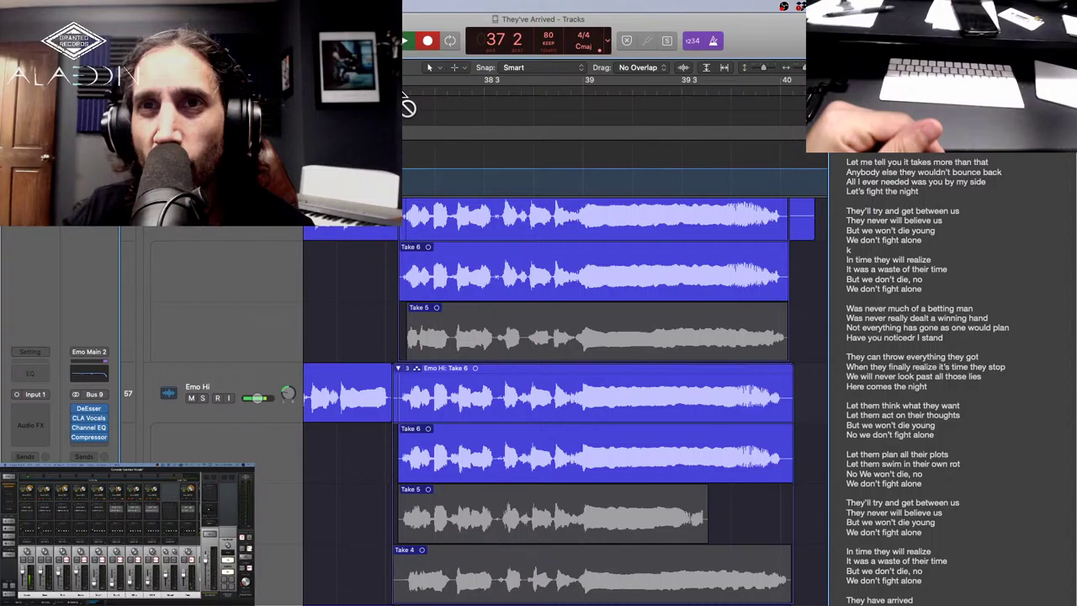
pyautogui.scroll(-5, 427, 374)
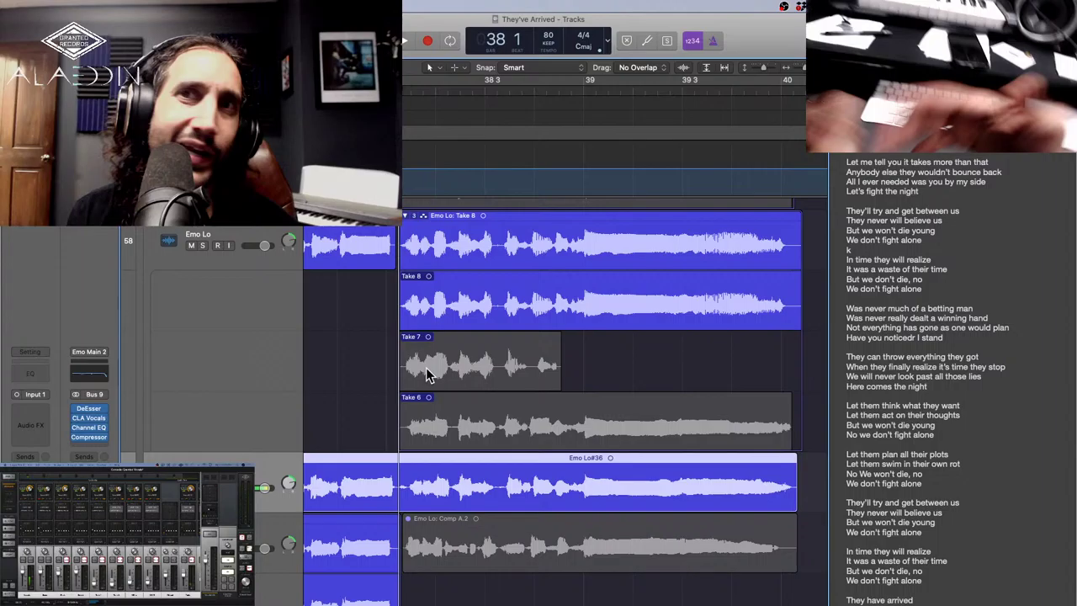
pyautogui.press('super+Left')
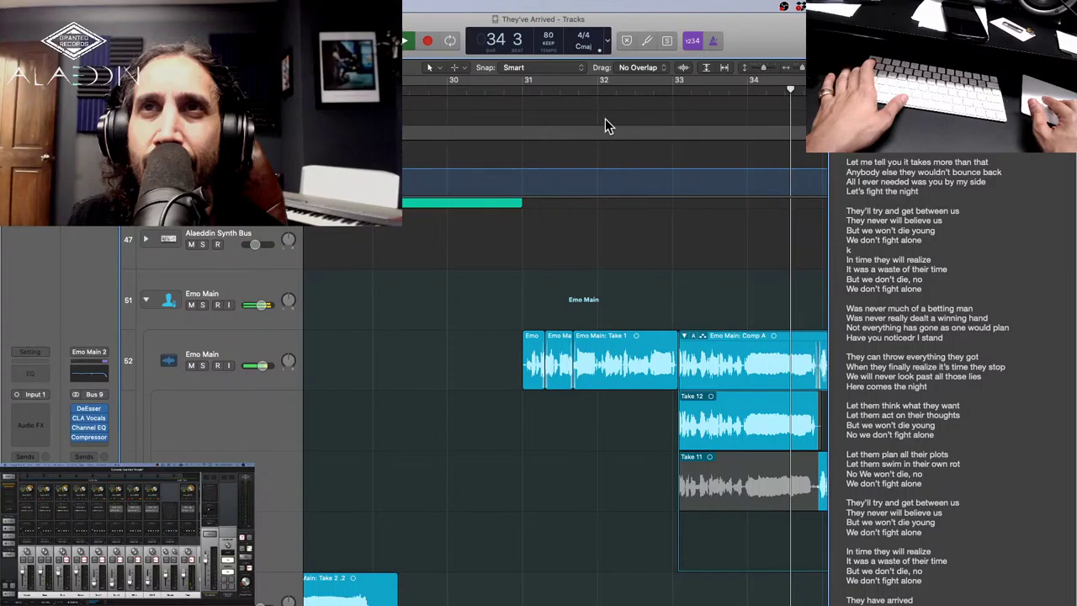
# Undo the short punch-in on Emo Main track 52 and re-record the phrase from bar 32.
pyautogui.press('r')
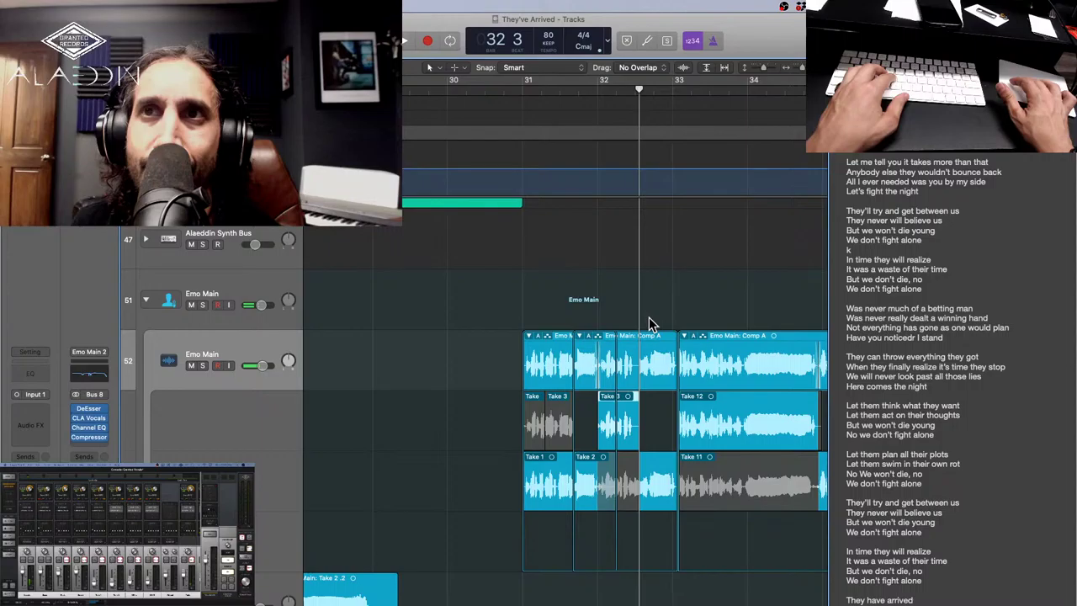
pyautogui.press('super+z')
pyautogui.click(599, 93)
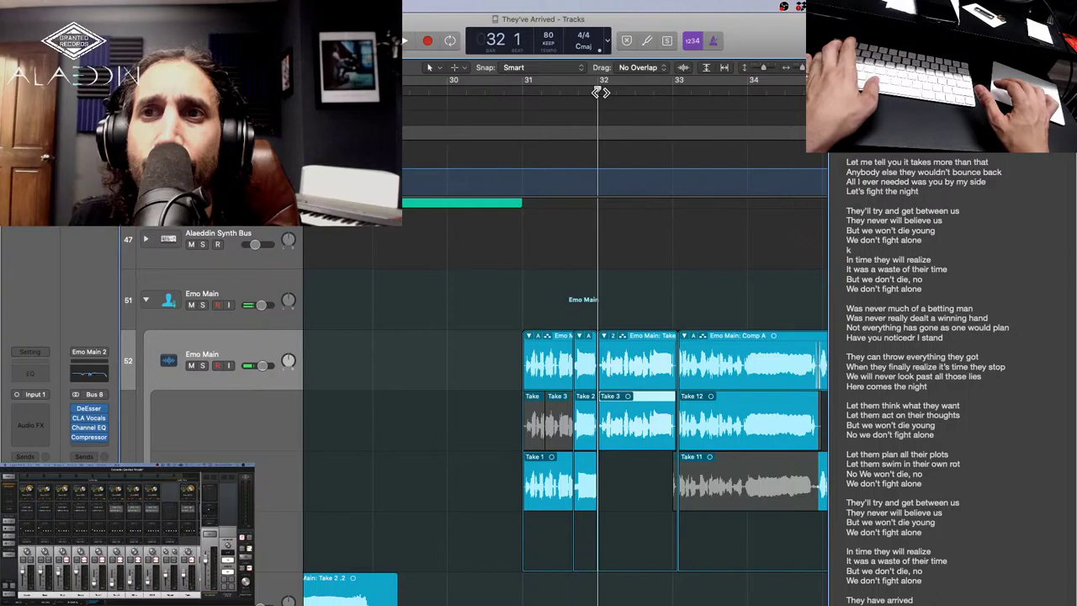
pyautogui.press('r')
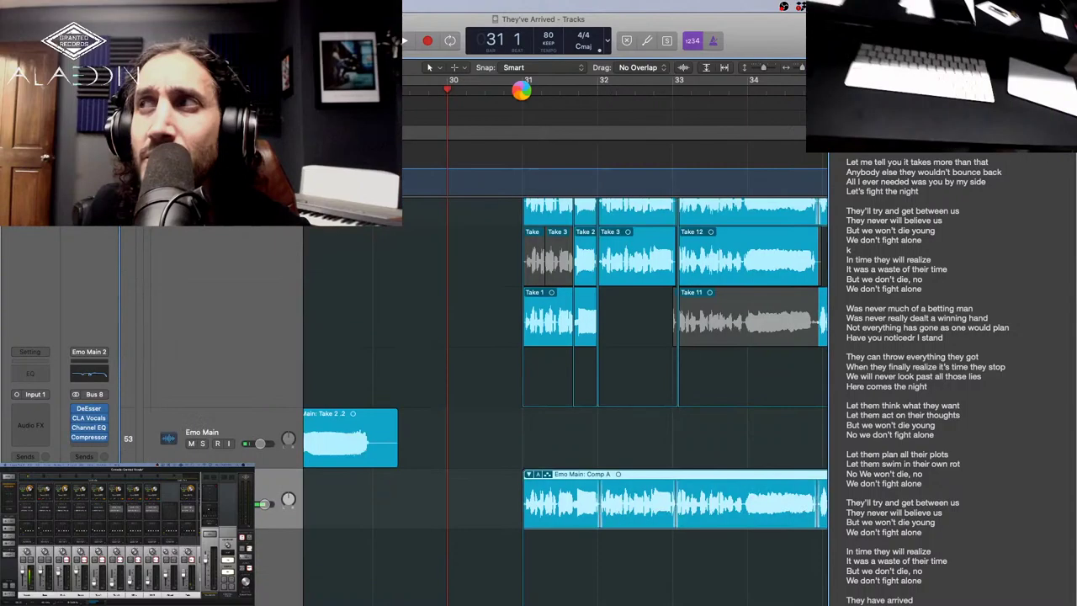
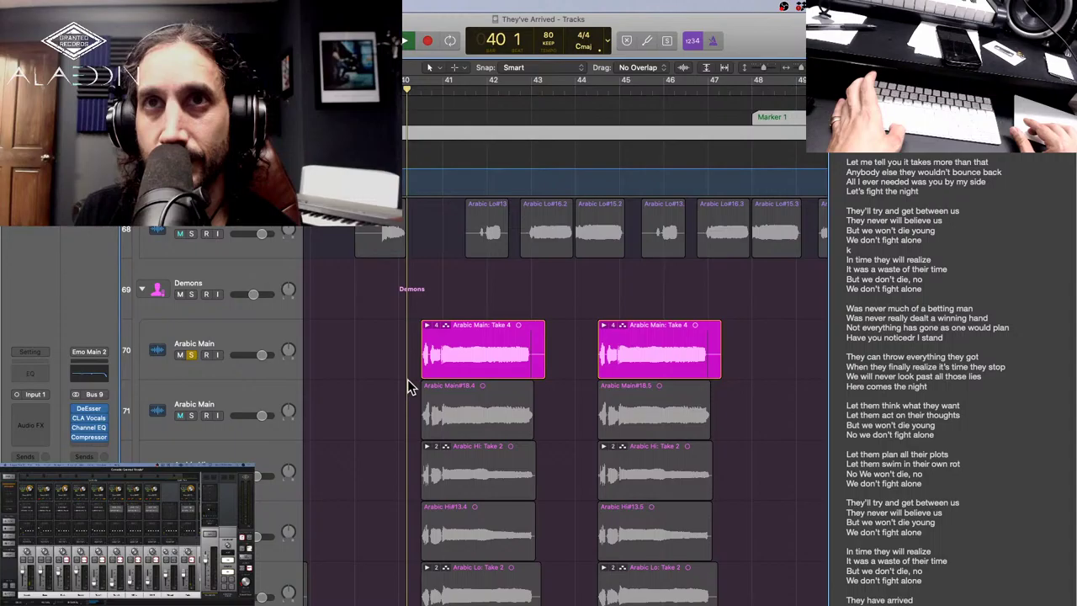
# Record new takes of the phrase from bar 40 on the Arabic Main and Arabic Hi tracks of the Demons stack.
pyautogui.press('super+a')
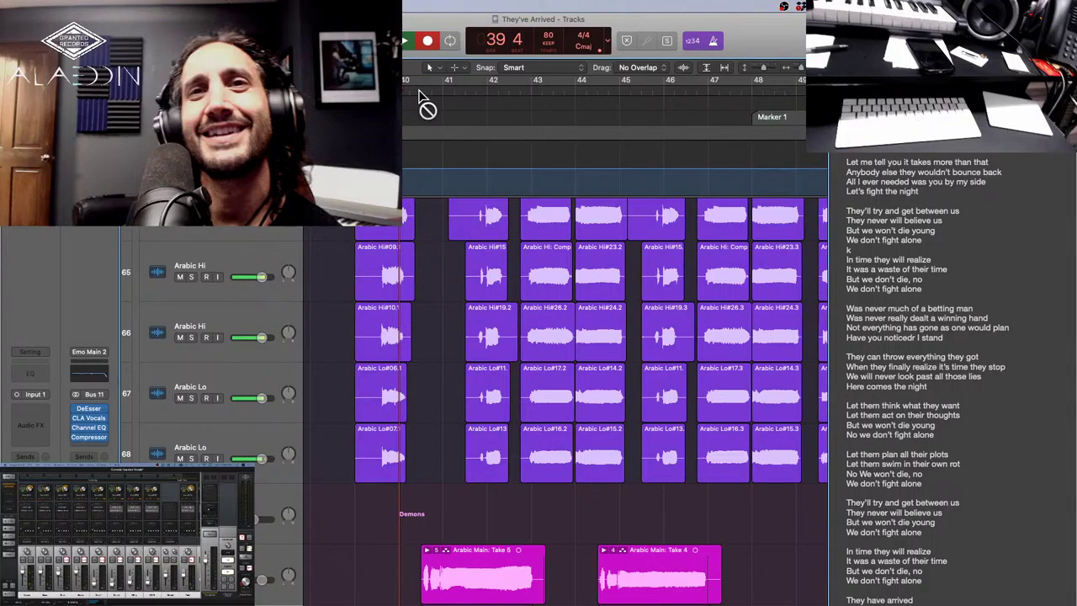
pyautogui.scroll(-5, 421, 97)
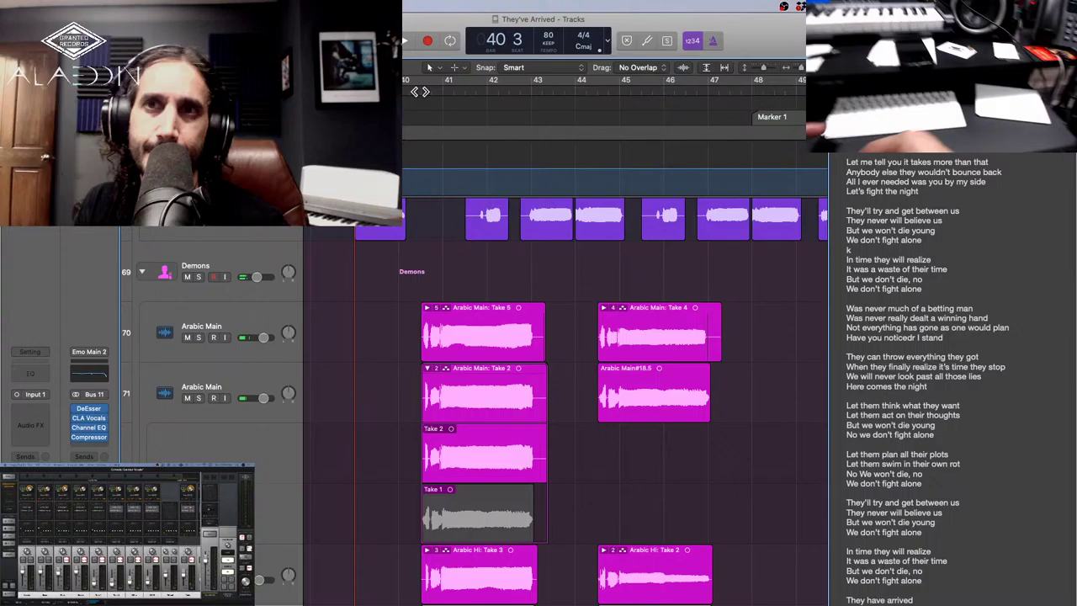
pyautogui.press('r')
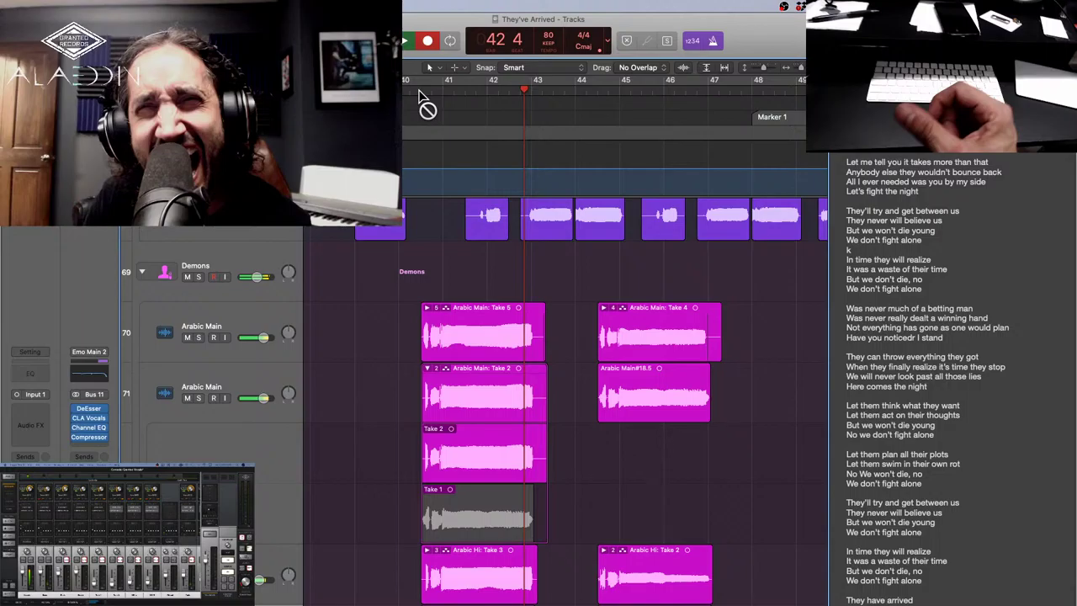
pyautogui.press('space')
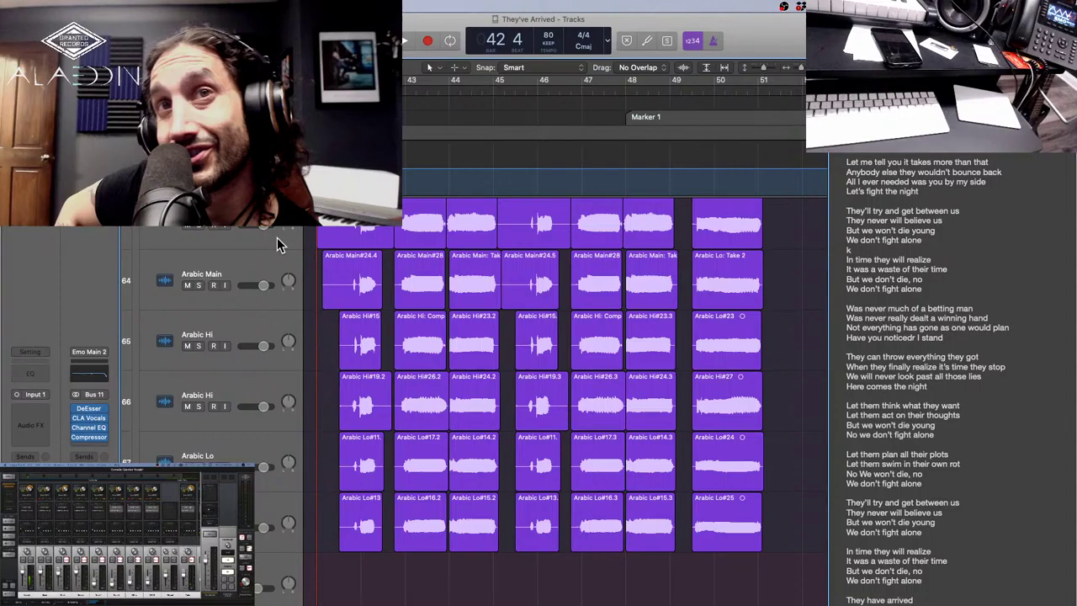
# Record a new take on Arabic Main track 63 in the Angels stack from bar 42 beat 4.
pyautogui.scroll(1, 278, 244)
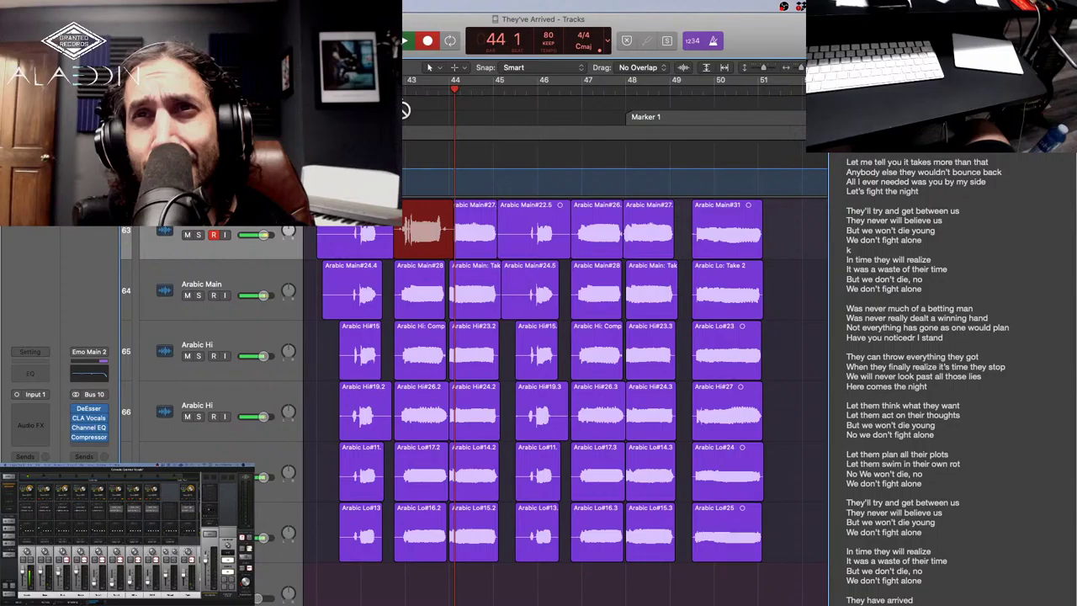
pyautogui.press('space')
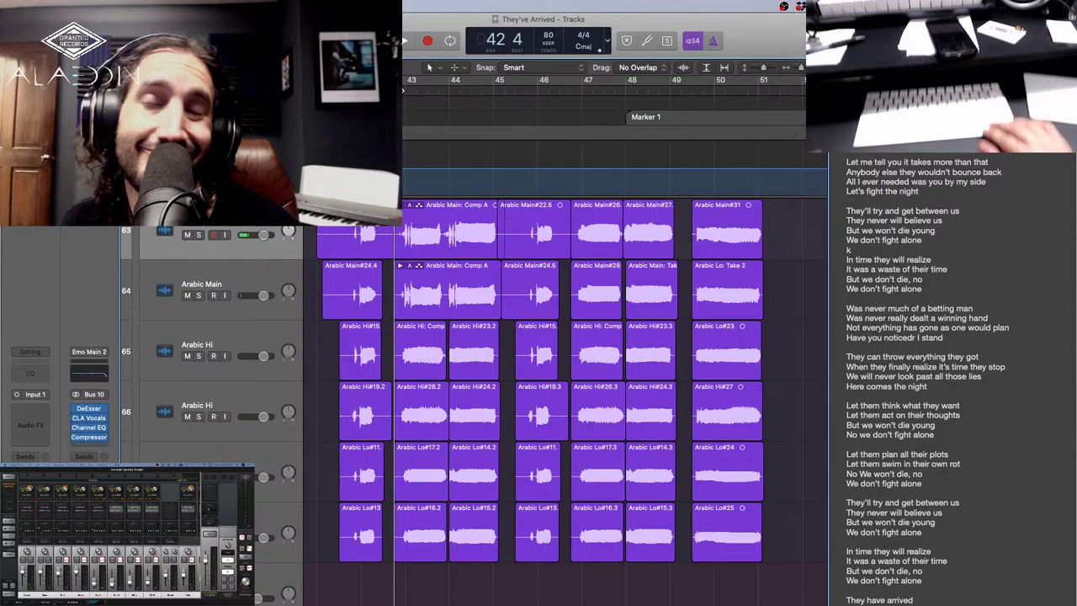
# Move the boundary between the two regions on Arabic Hi track 65 slightly before bar 44 and record over them from bar 42 beat 4.
pyautogui.click(451, 368)
pyautogui.press('s')
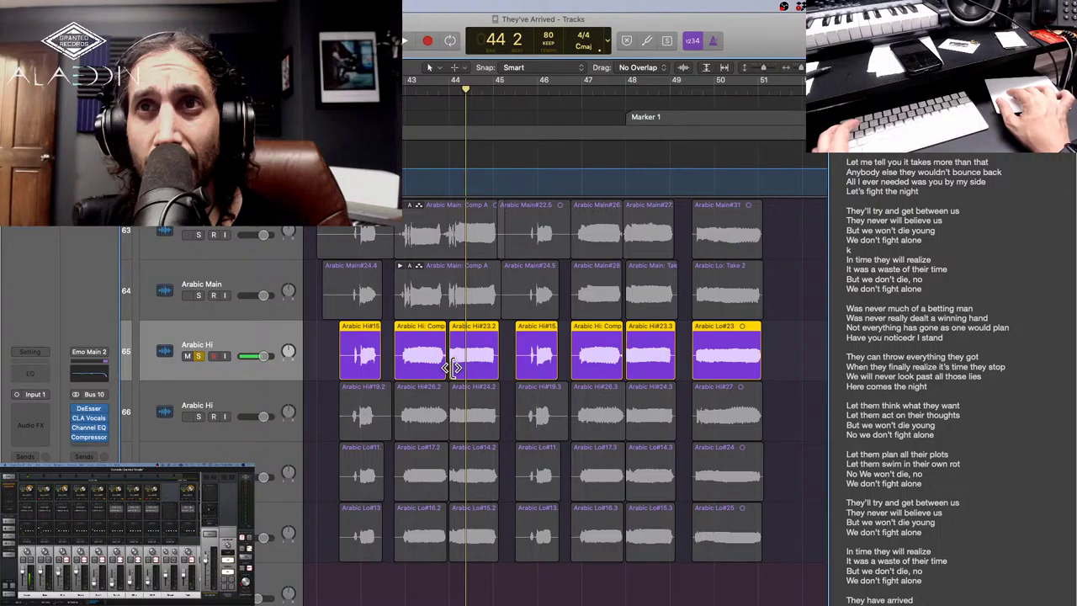
pyautogui.moveTo(452, 367); pyautogui.dragTo(447, 361)
pyautogui.press('r')
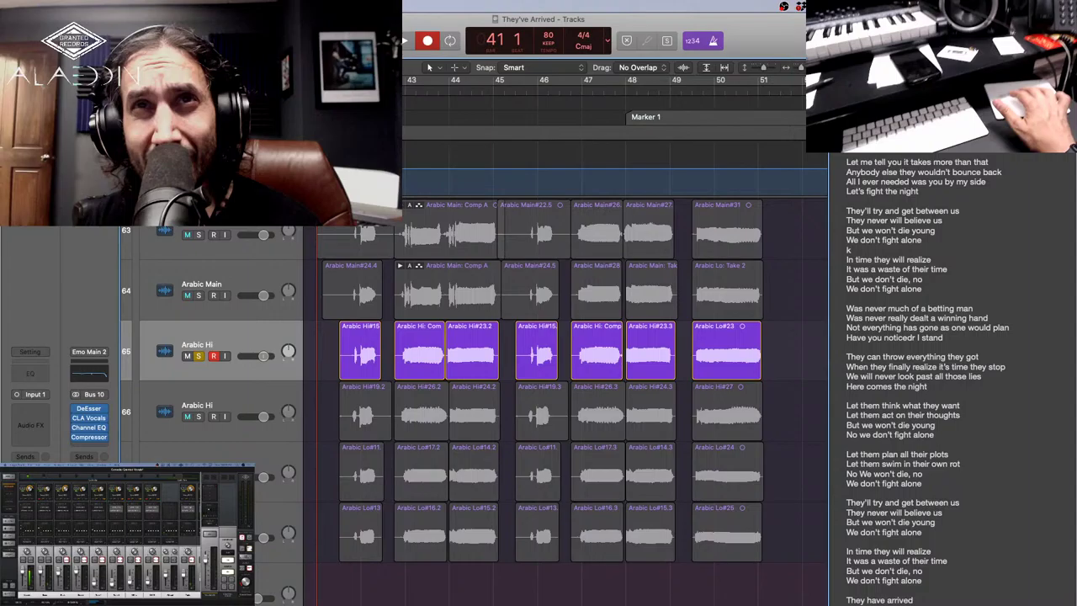
pyautogui.press('s')
pyautogui.press('r')
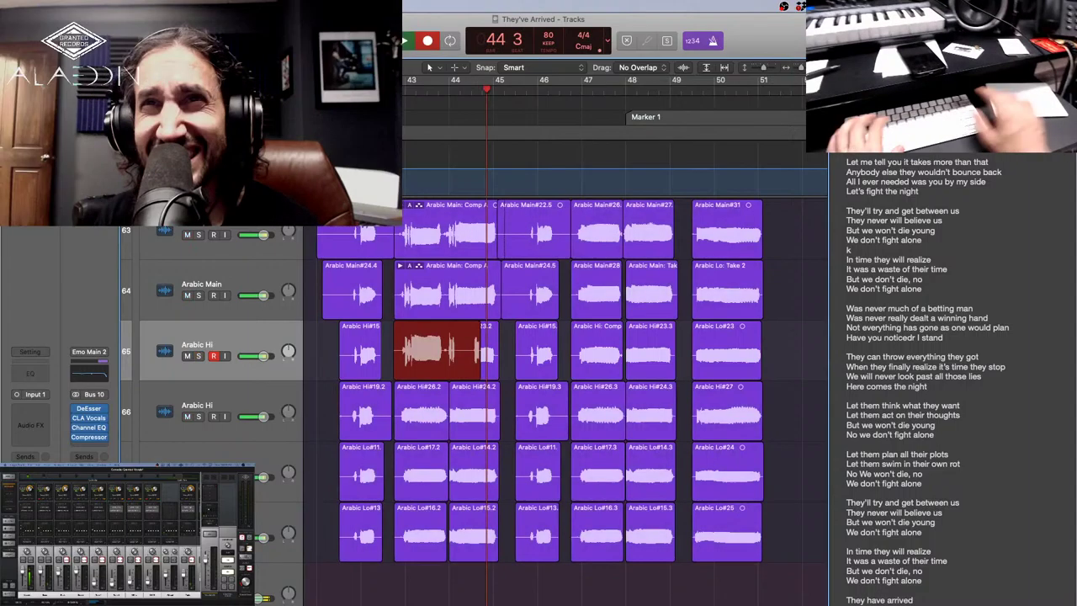
pyautogui.press('space')
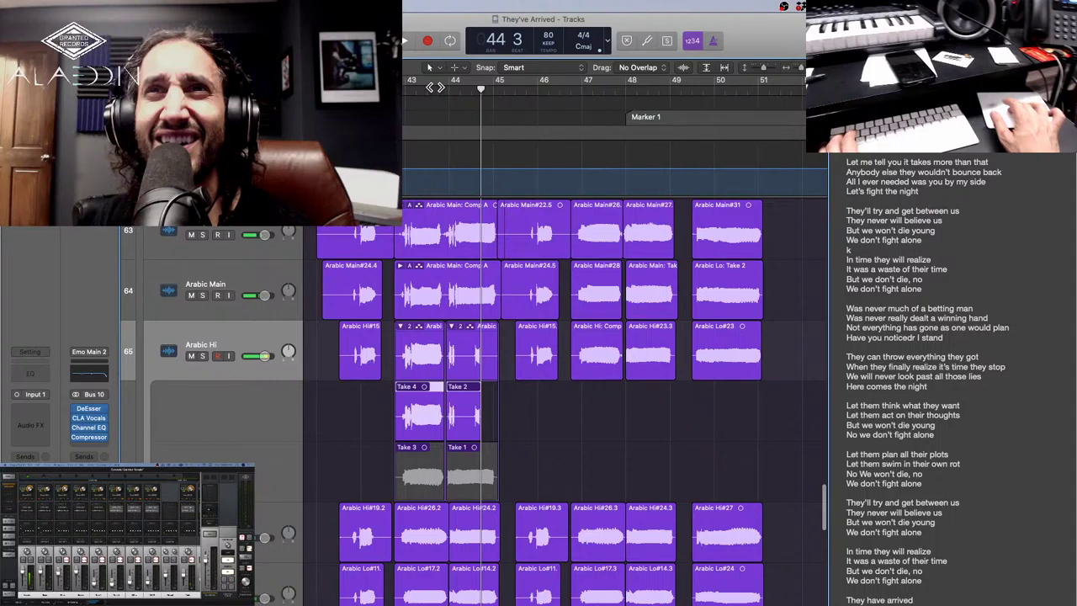
# Play back the layered Angels takes and copy their new comps to the repeat of the phrase at about bar 47.
pyautogui.press('space')
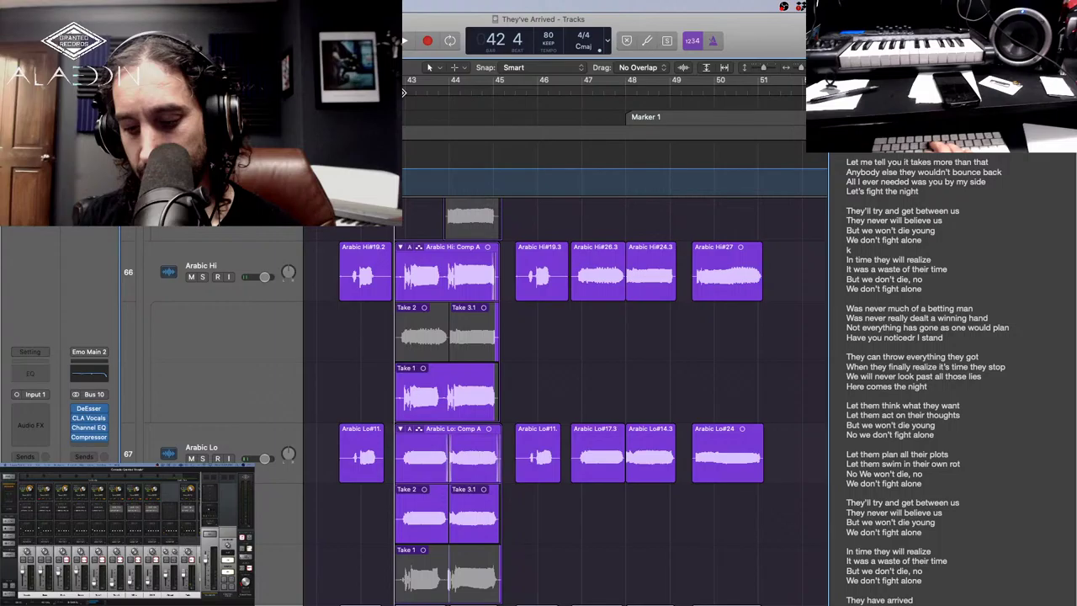
pyautogui.scroll(3, 387, 244)
pyautogui.press('space')
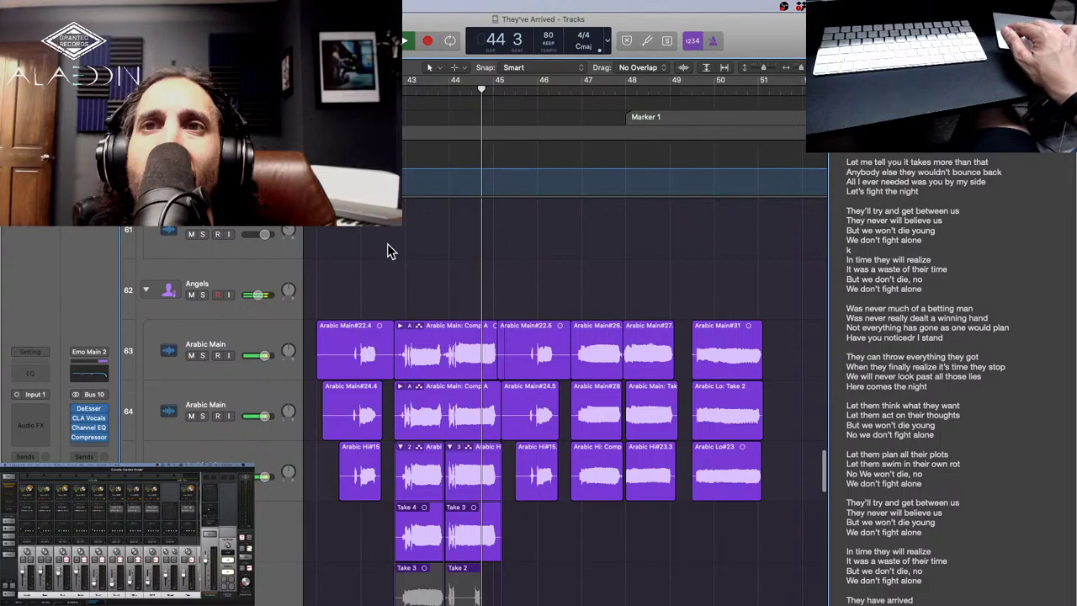
pyautogui.scroll(-2, 430, 334)
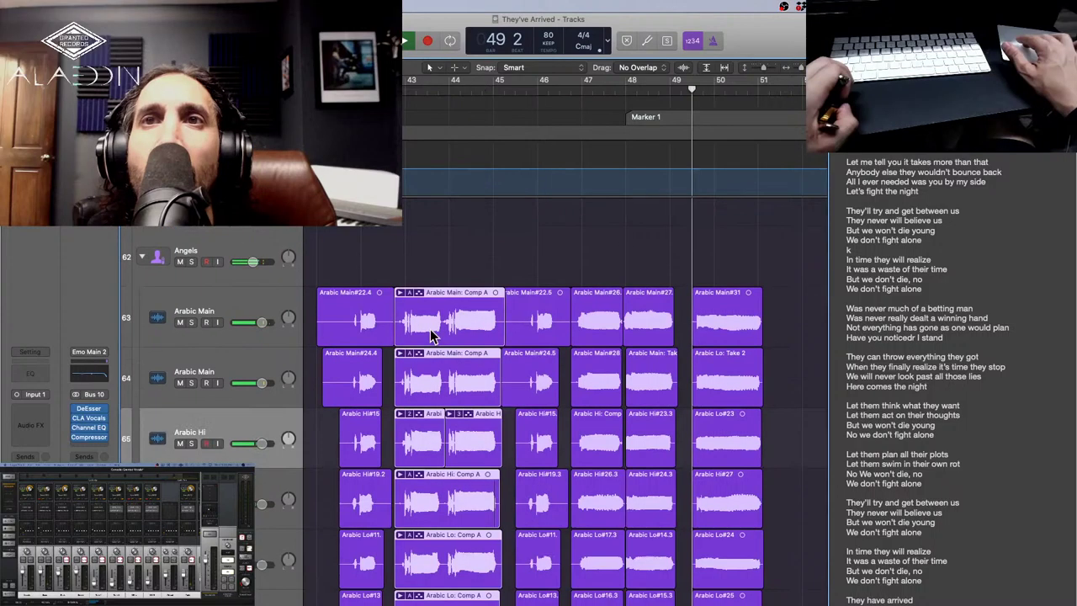
pyautogui.moveTo(430, 335); pyautogui.dragTo(431, 330)
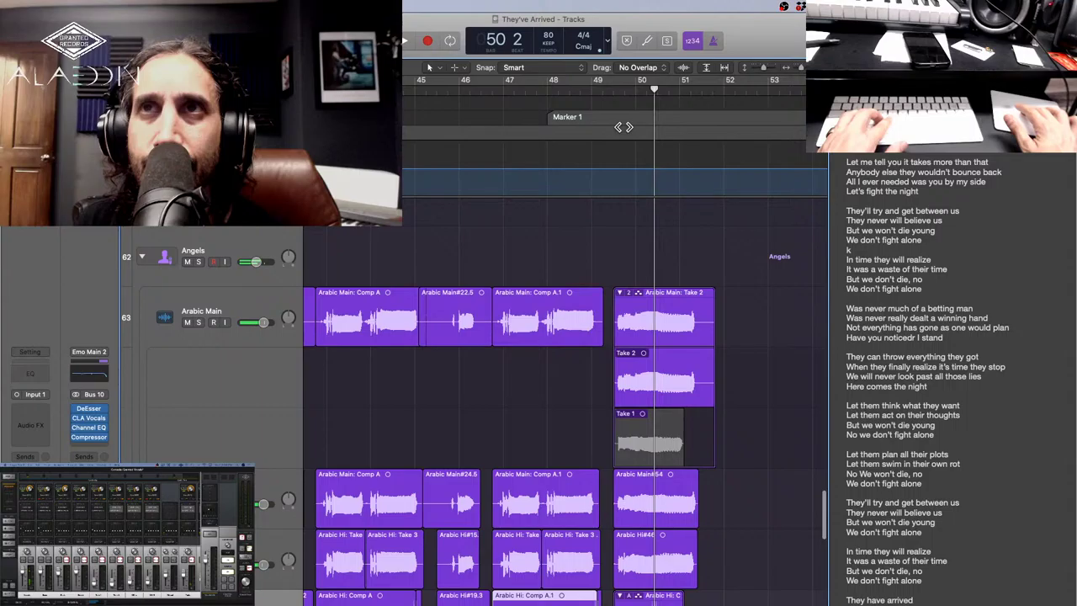
# Select Arabic Lo track 67 and record the phrase from bar 49 beat 3.
pyautogui.scroll(-3, 623, 127)
pyautogui.click(611, 97)
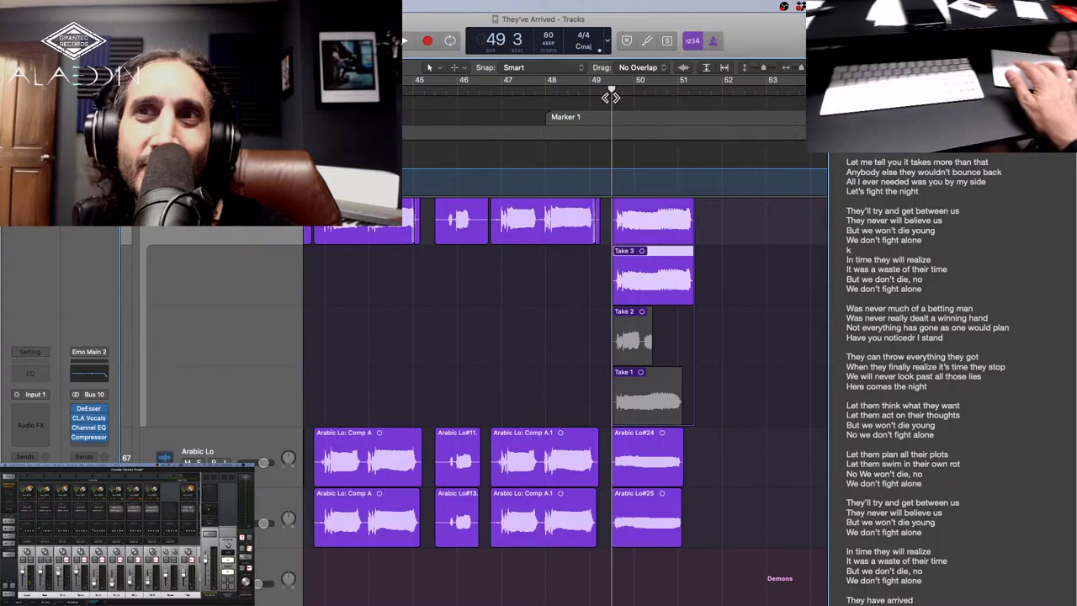
pyautogui.click(225, 448)
pyautogui.press(',')
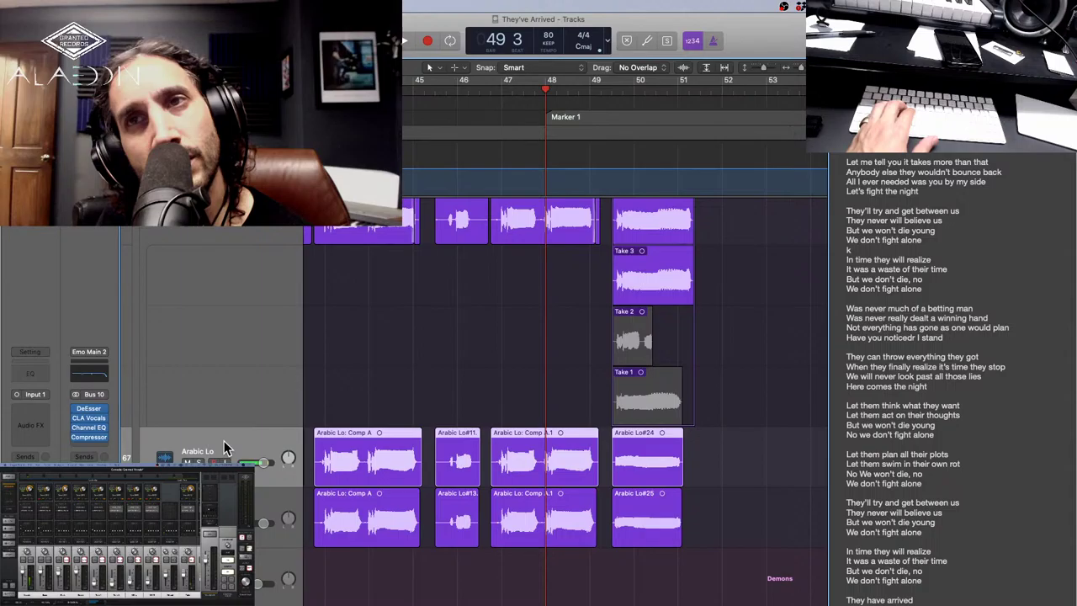
# Trim the start of the Emo Main region on track 53 slightly, just after bar 50.
pyautogui.press('z')
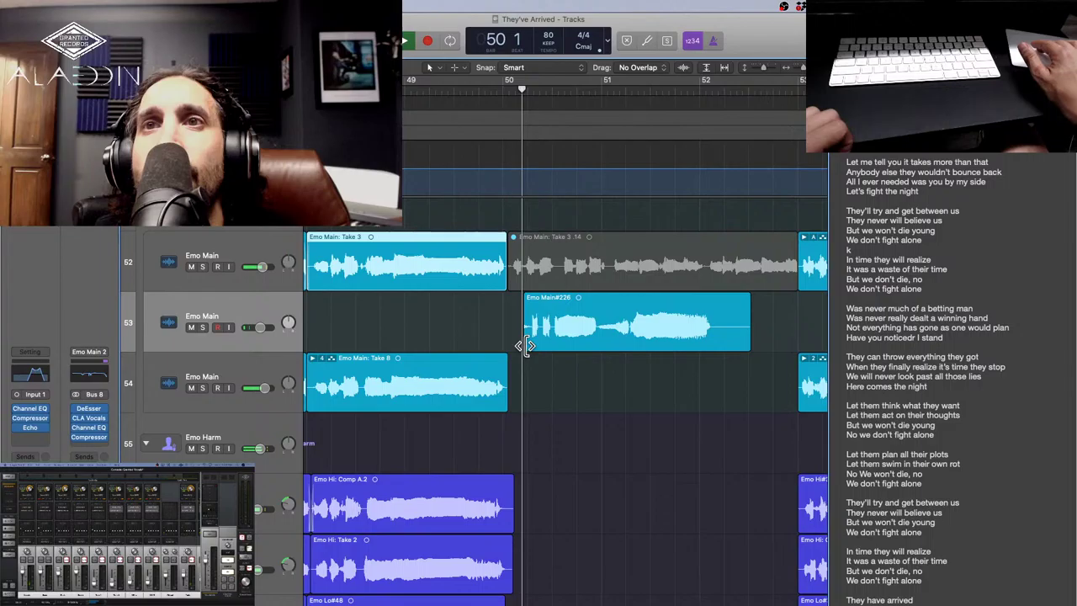
pyautogui.moveTo(522, 345); pyautogui.dragTo(528, 344)
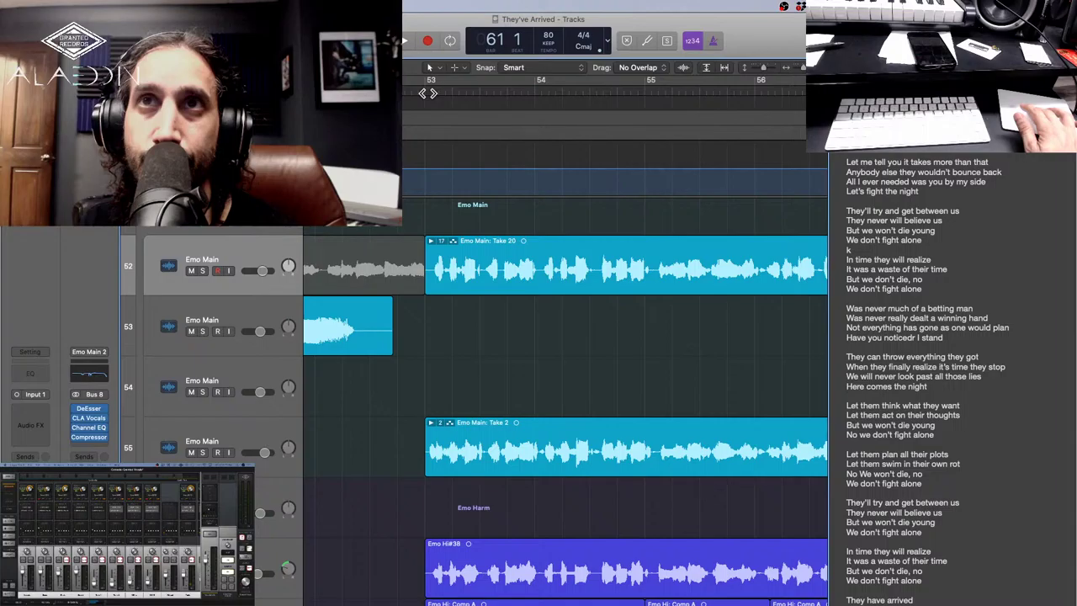
# Select Emo Main track 55 and record new takes of its phrases from bar 53.
pyautogui.press('Down')
pyautogui.press('Down')
pyautogui.press('Down')
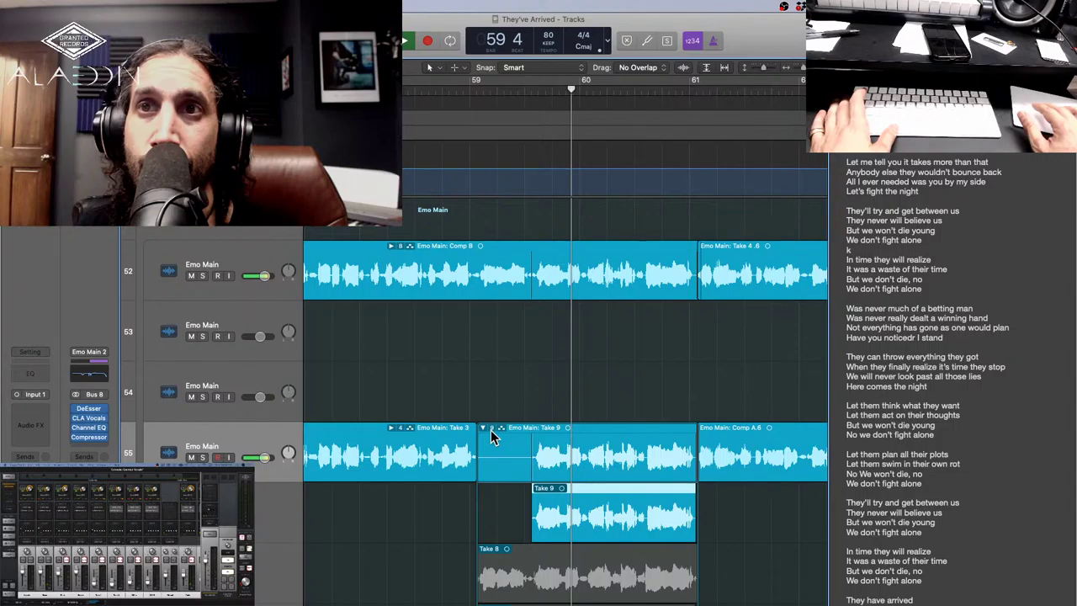
# Play the Emo Main tracks from about bars 50 and 54, and mute Emo Main track 54.
pyautogui.press('z')
pyautogui.click(509, 90)
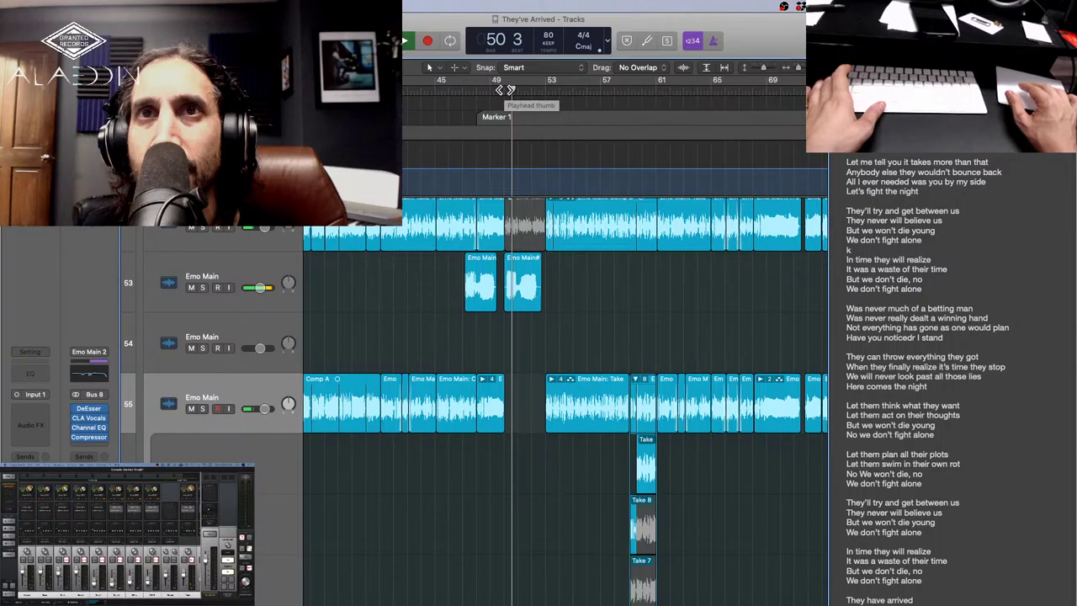
pyautogui.moveTo(509, 90); pyautogui.dragTo(565, 90)
pyautogui.click(386, 307)
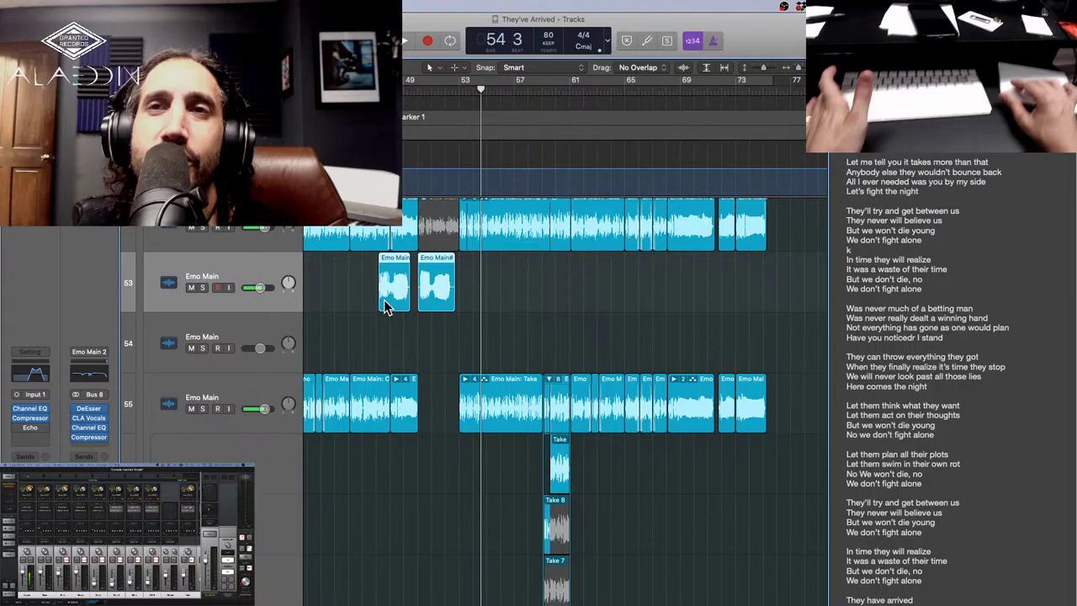
pyautogui.click(191, 348)
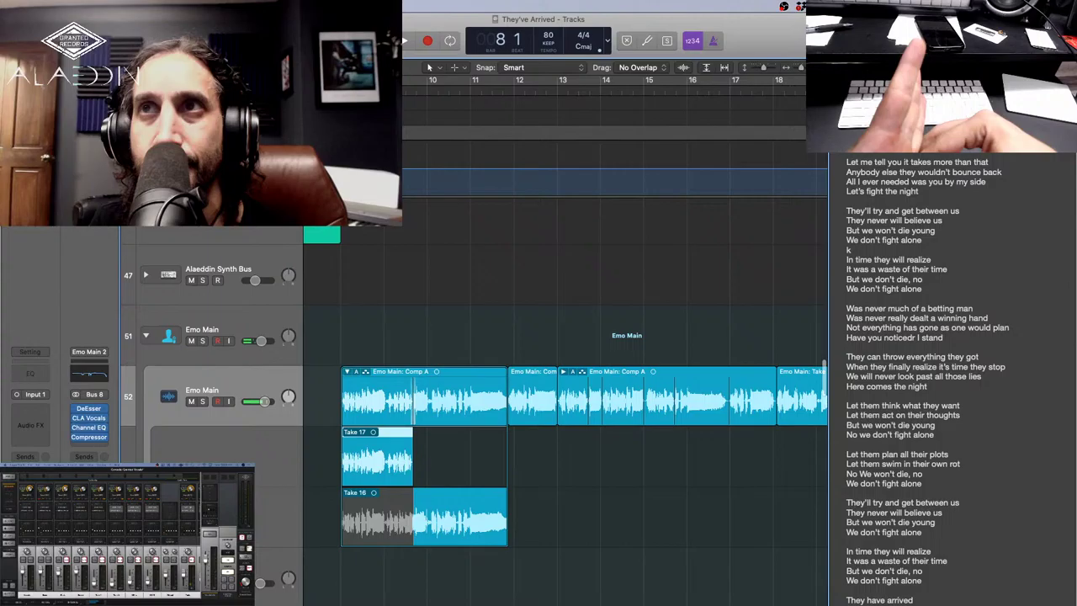
# Record a new take on Emo Main track 52 from bar 8.
pyautogui.press('r')
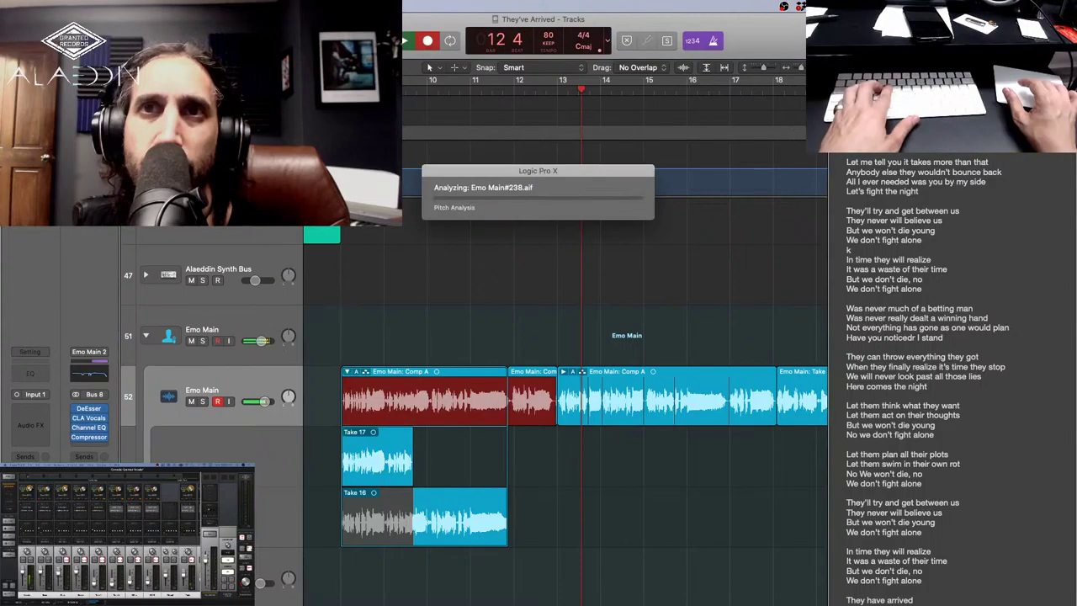
pyautogui.press('space')
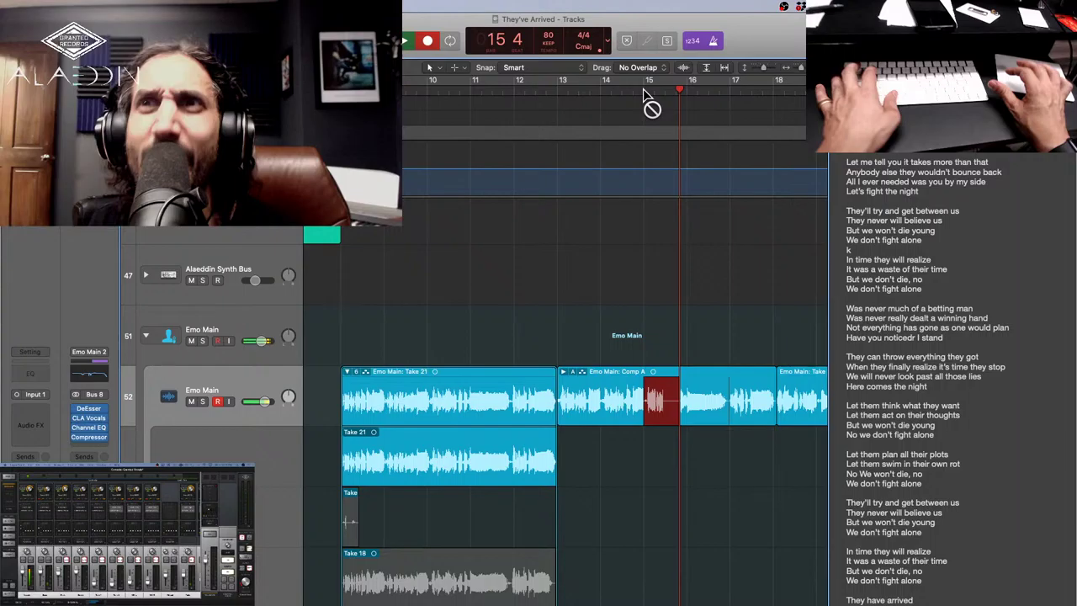
# Record another take on Emo Main track 52 from bar 10 and play back the comp from bar 8.
pyautogui.scroll(-5, 652, 108)
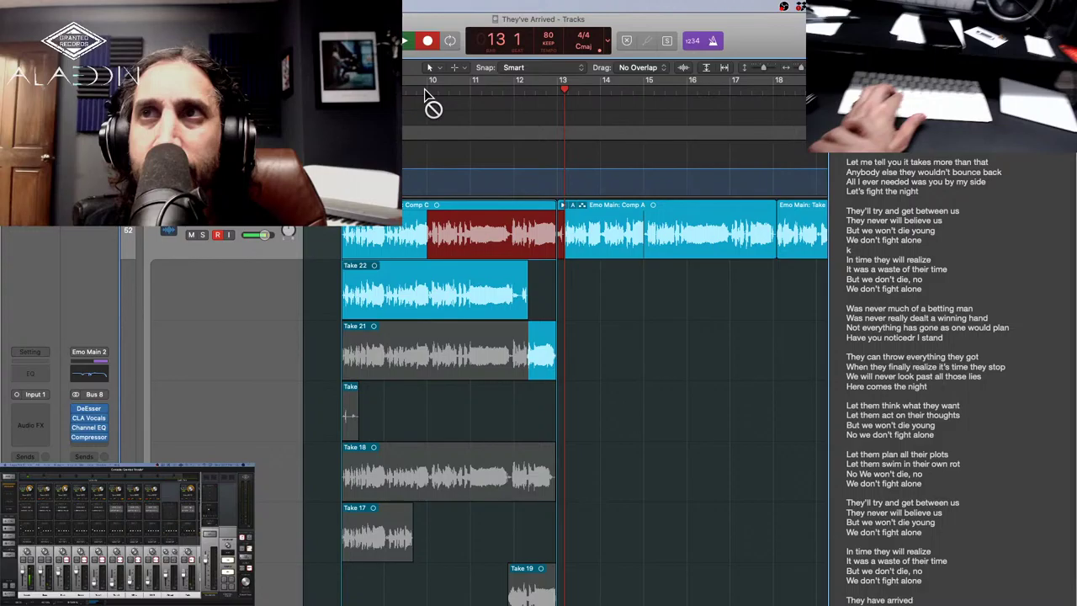
pyautogui.press('space')
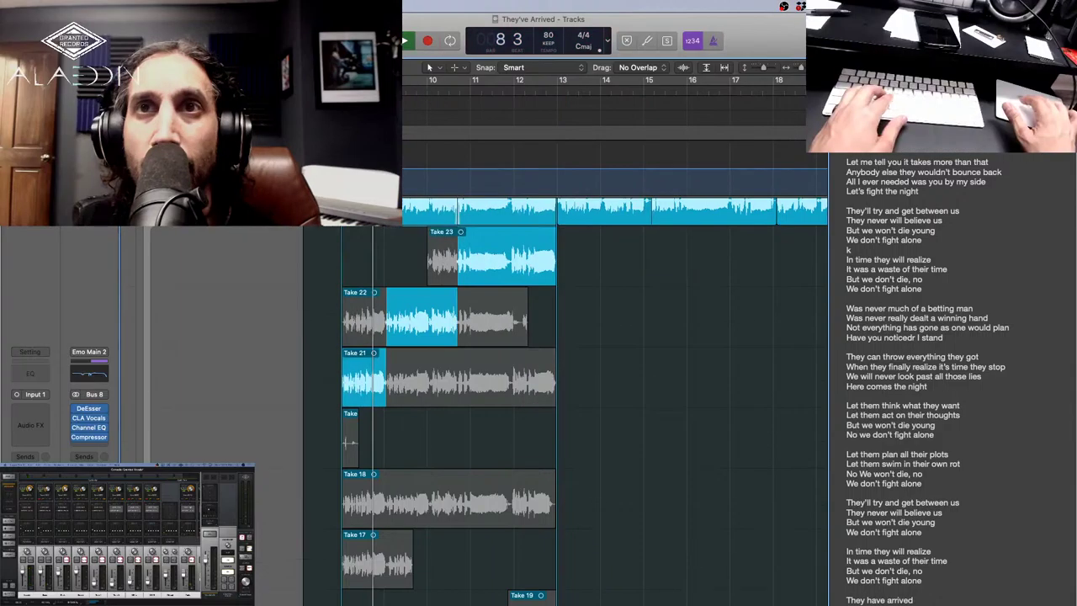
pyautogui.press('.')
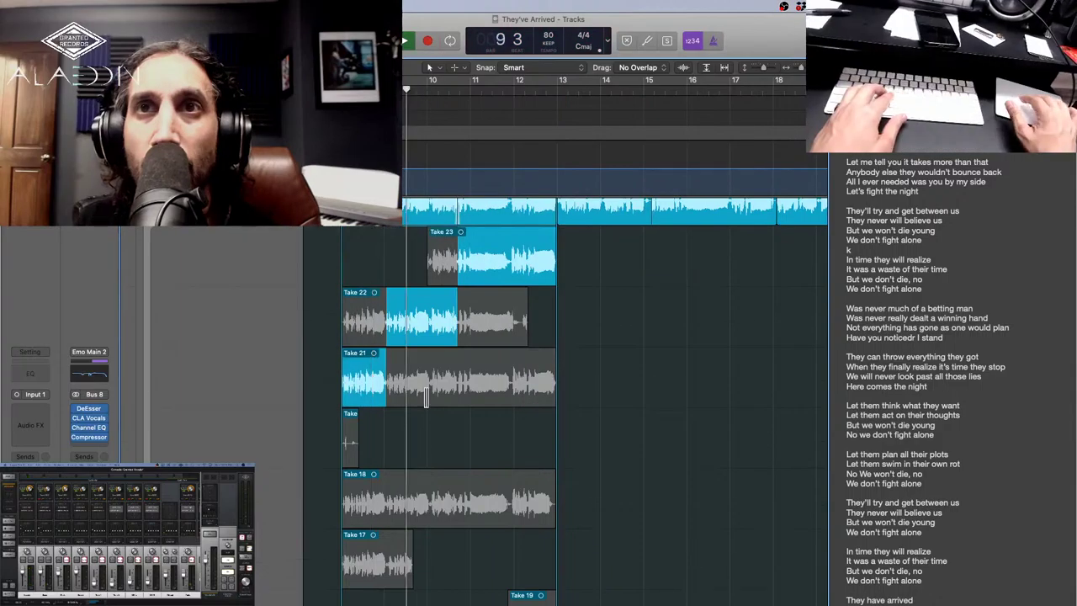
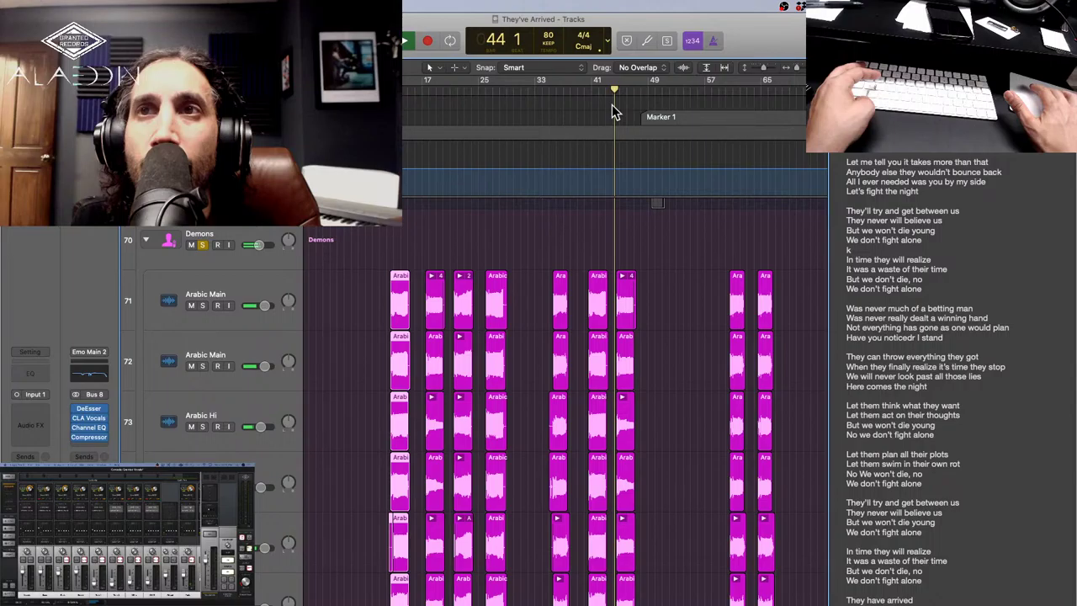
# Flatten the Arabic take folders at about bar 22 in the Demons stack and play the arrangement.
pyautogui.click(464, 303)
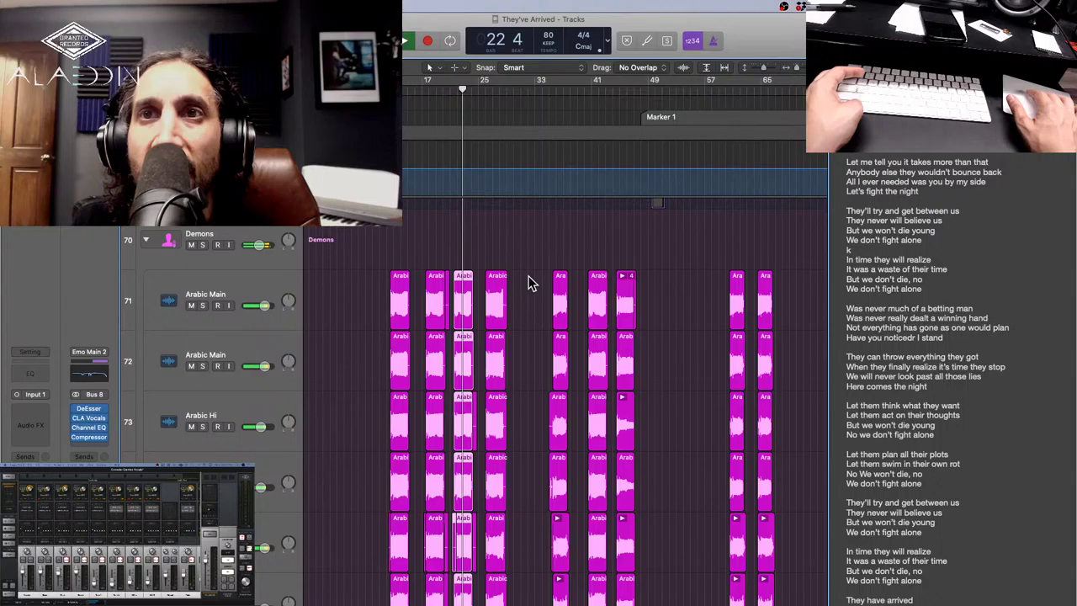
pyautogui.scroll(-2, 528, 283)
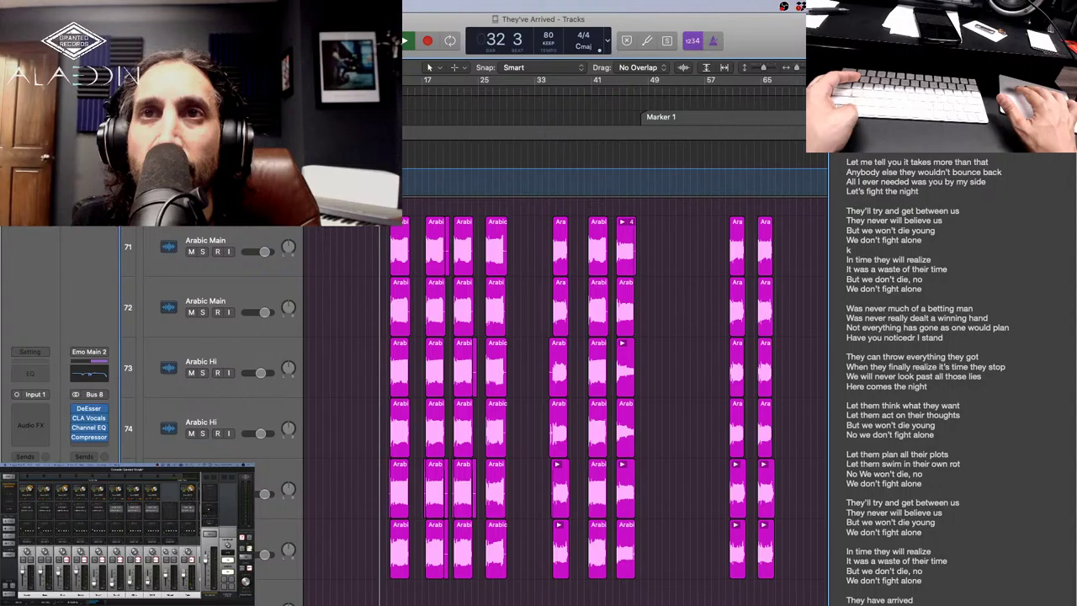
pyautogui.click(547, 90)
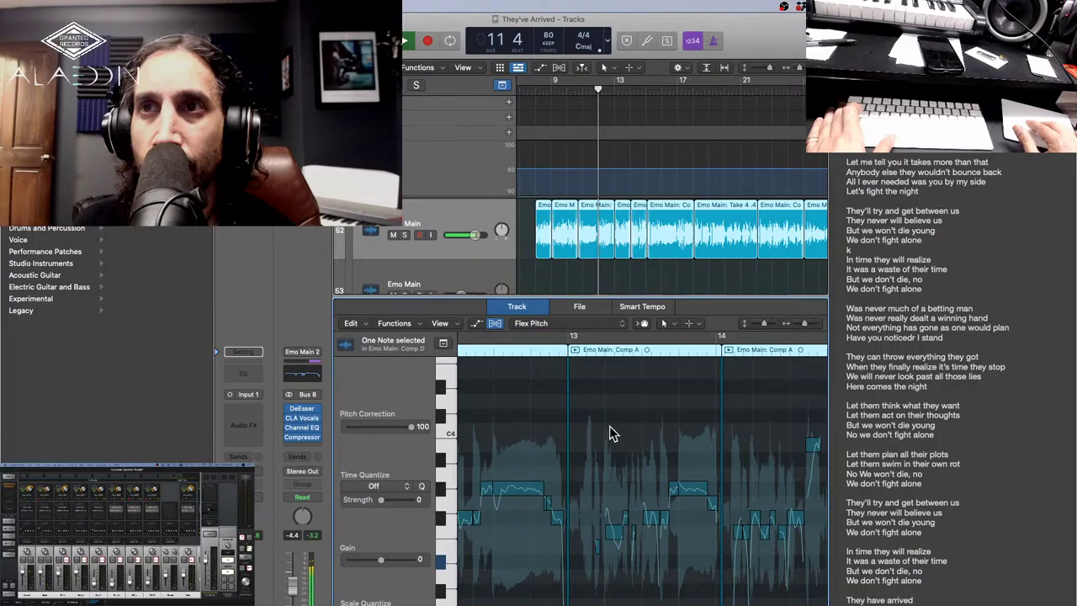
# Select the Emo Main track 55 note at bar 24 beat 2 in the Flex Pitch editor.
pyautogui.press('Right')
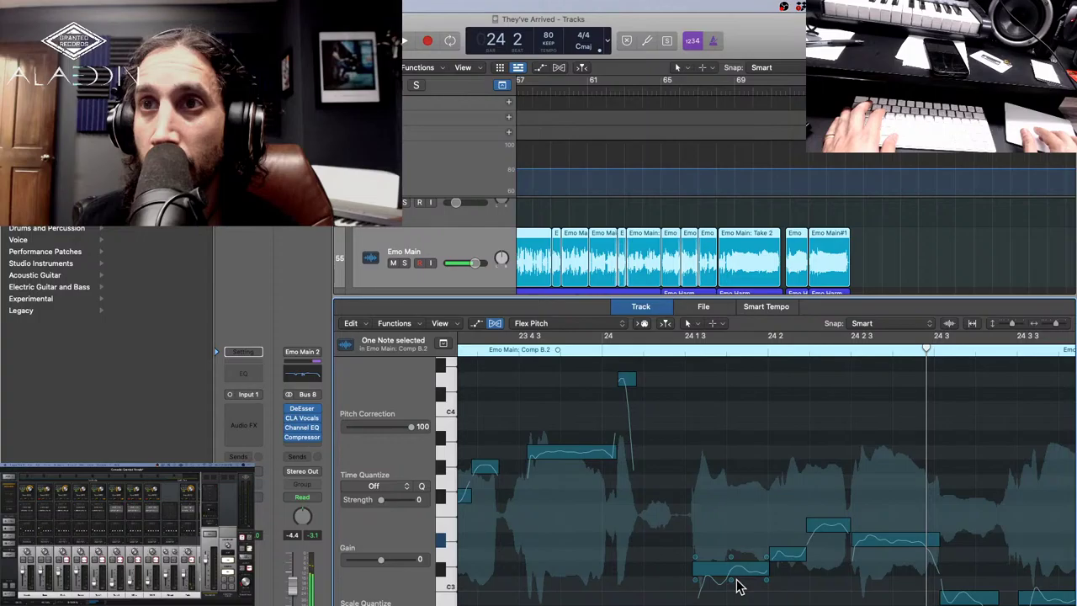
pyautogui.click(787, 552)
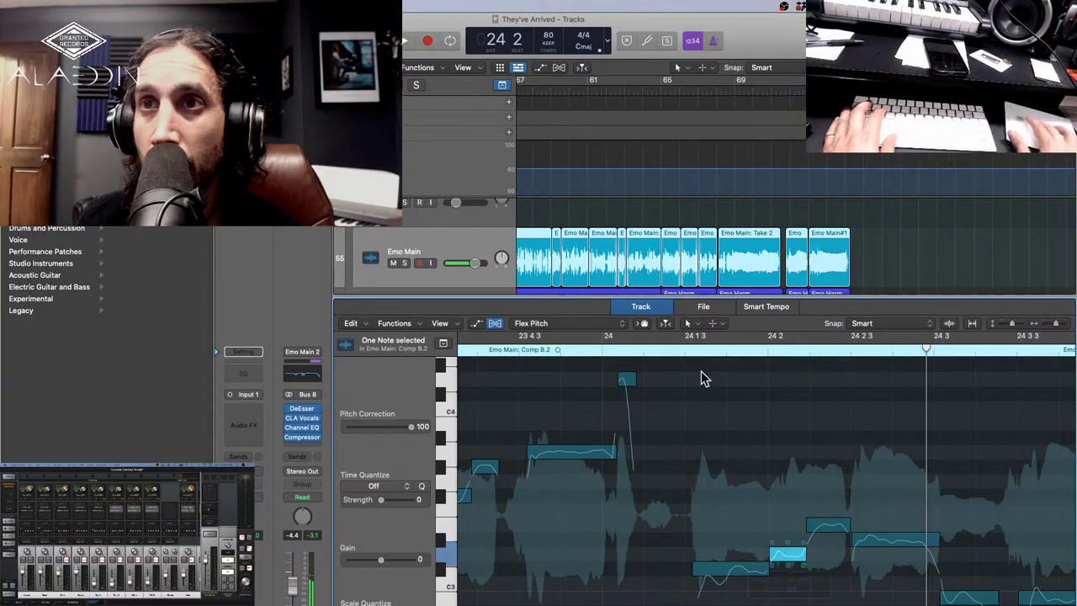